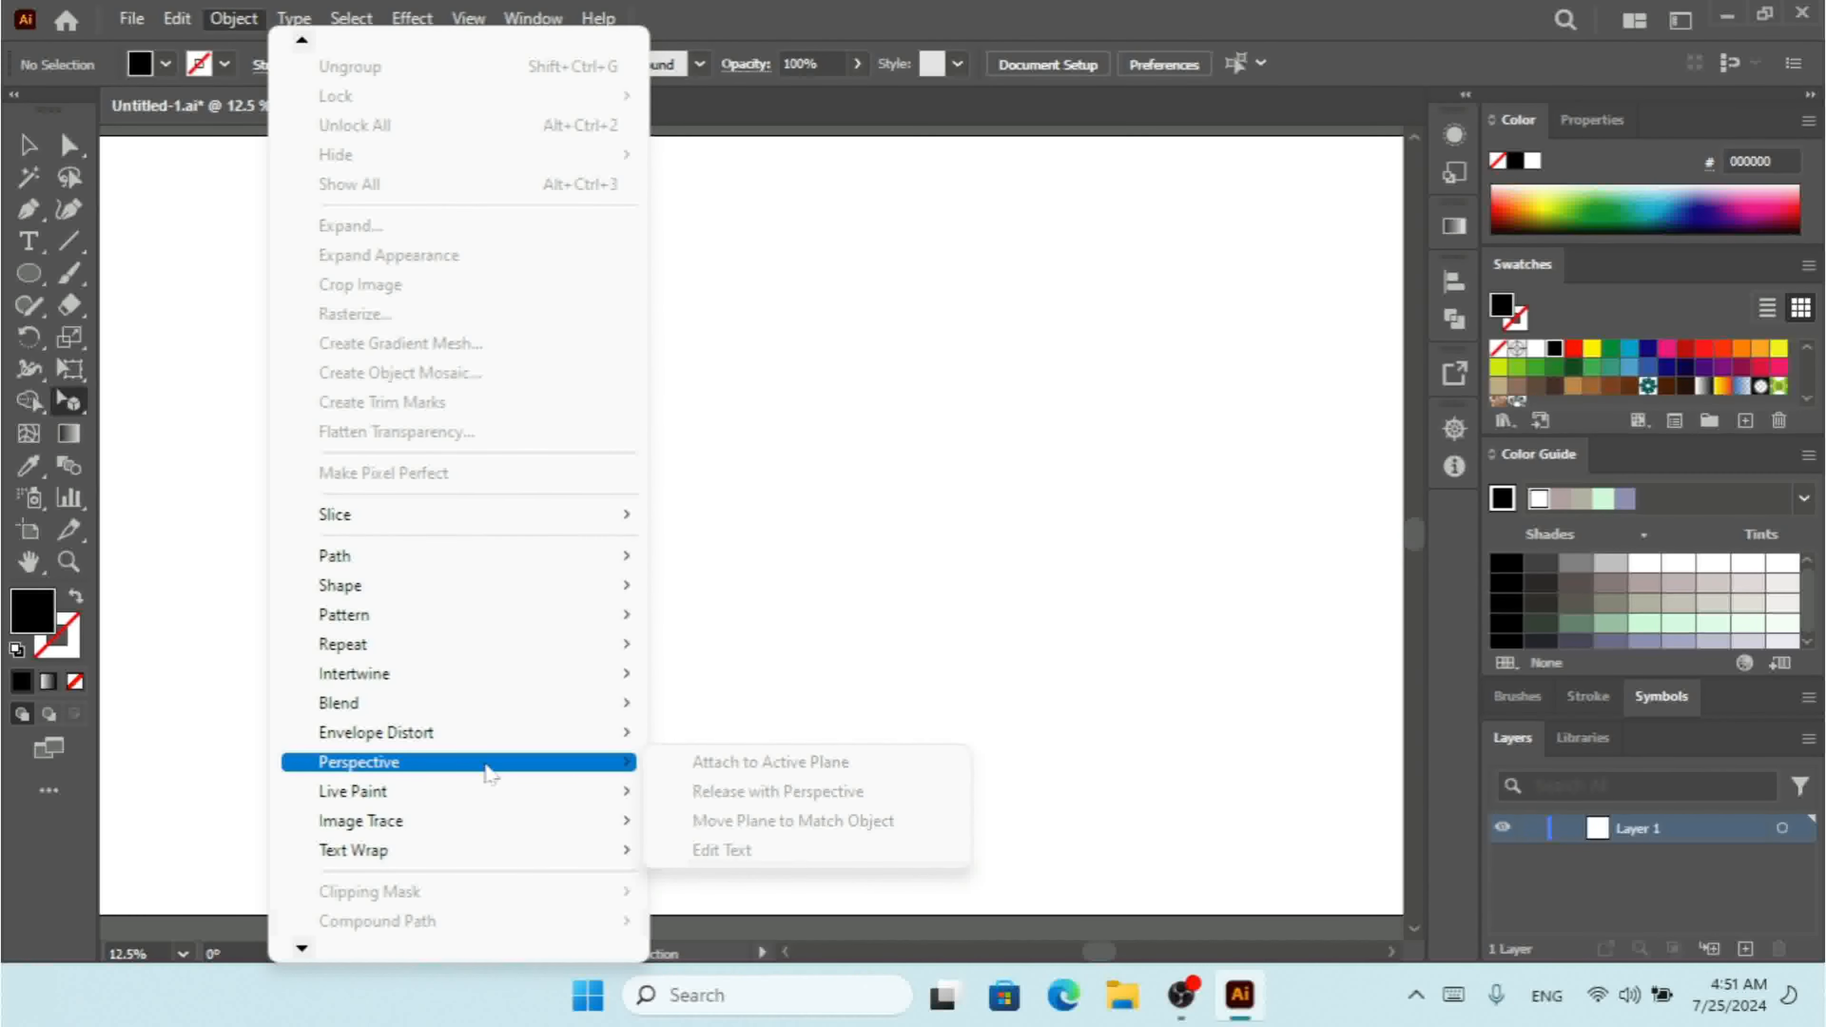
# - Display the two-point perspective grid on the empty artboard
pyautogui.click(72, 407)
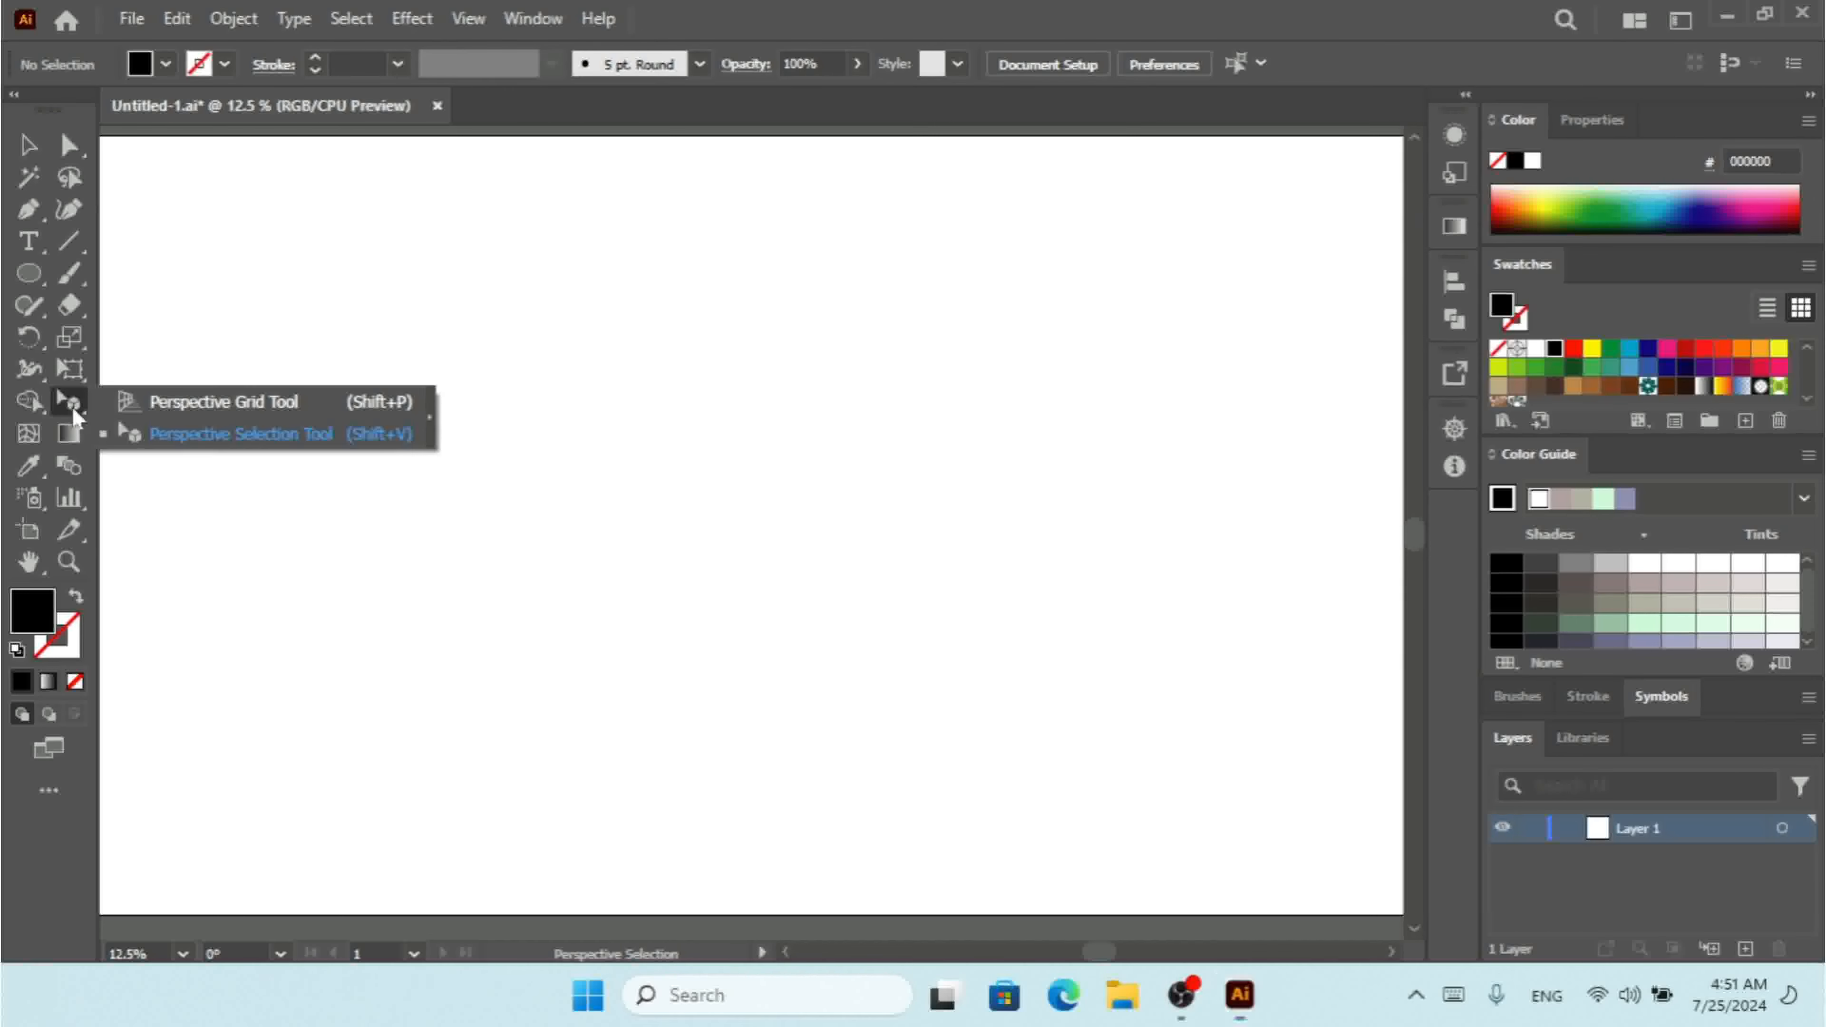
pyautogui.click(184, 409)
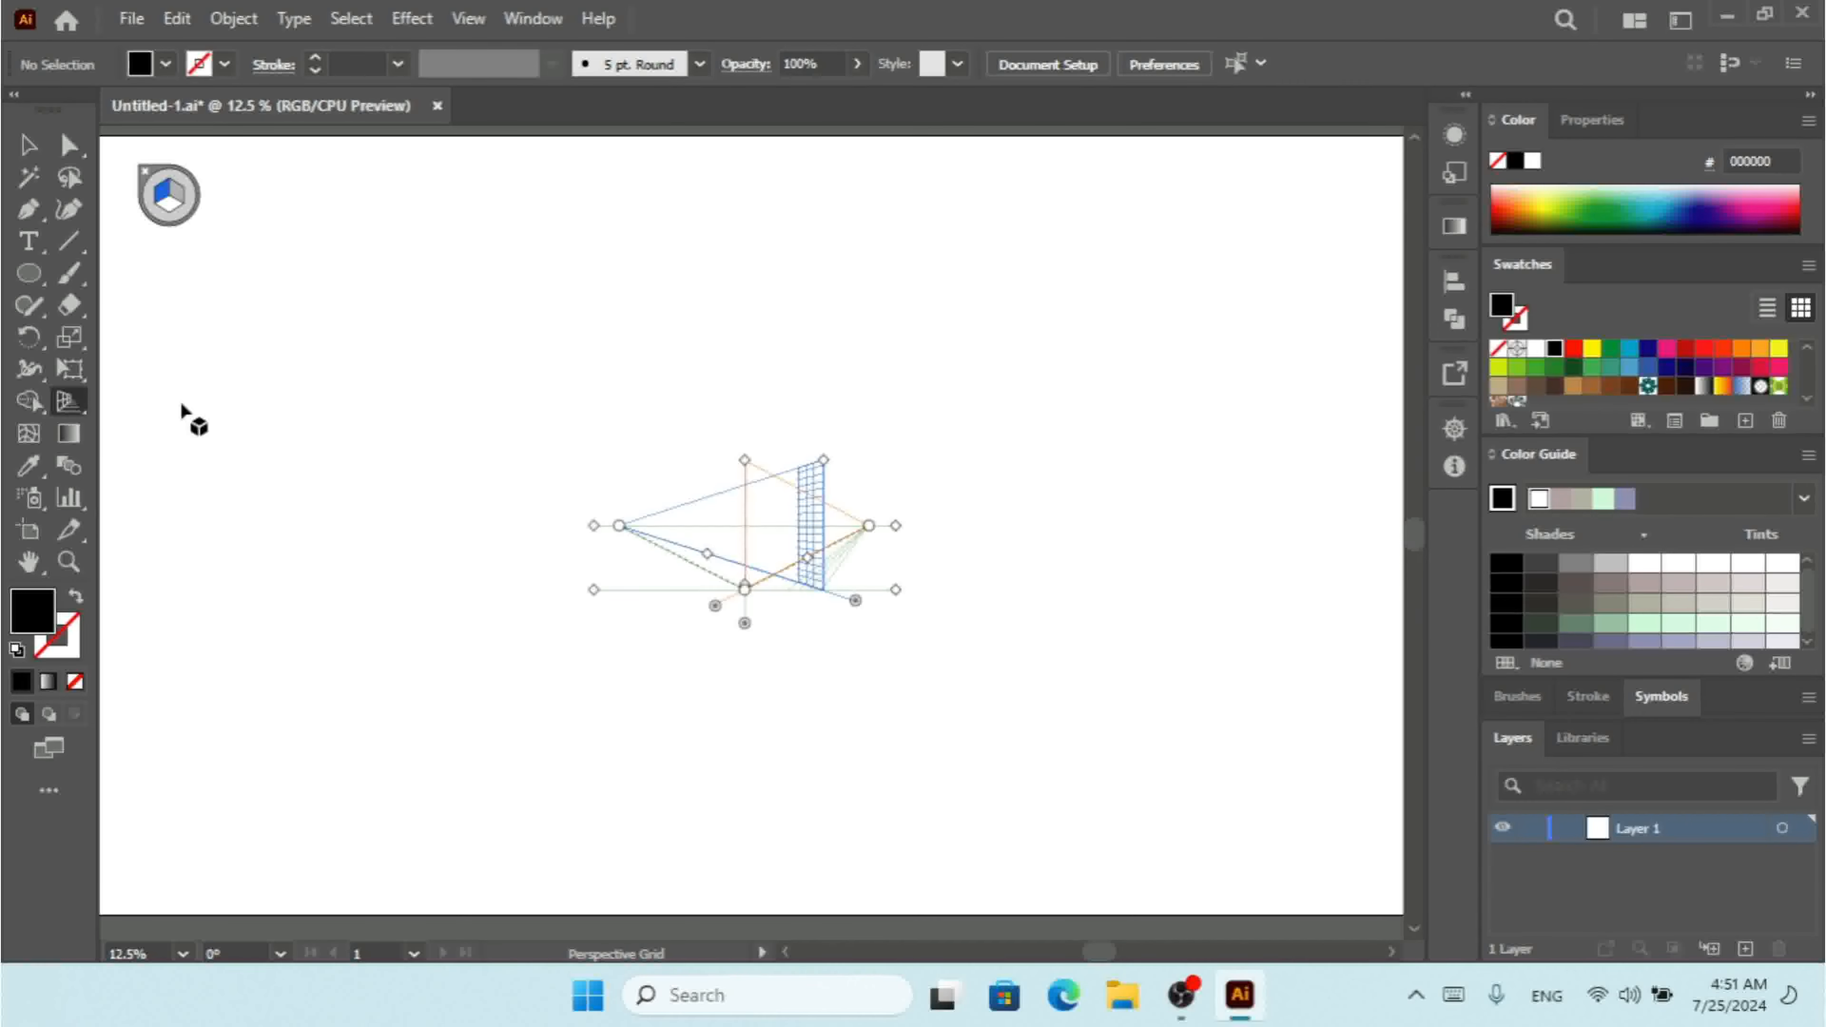
pyautogui.hotkey('shift', 'v')
pyautogui.hotkey('ctrl', '+')
pyautogui.hotkey('ctrl', '+')
pyautogui.hotkey('ctrl', '+')
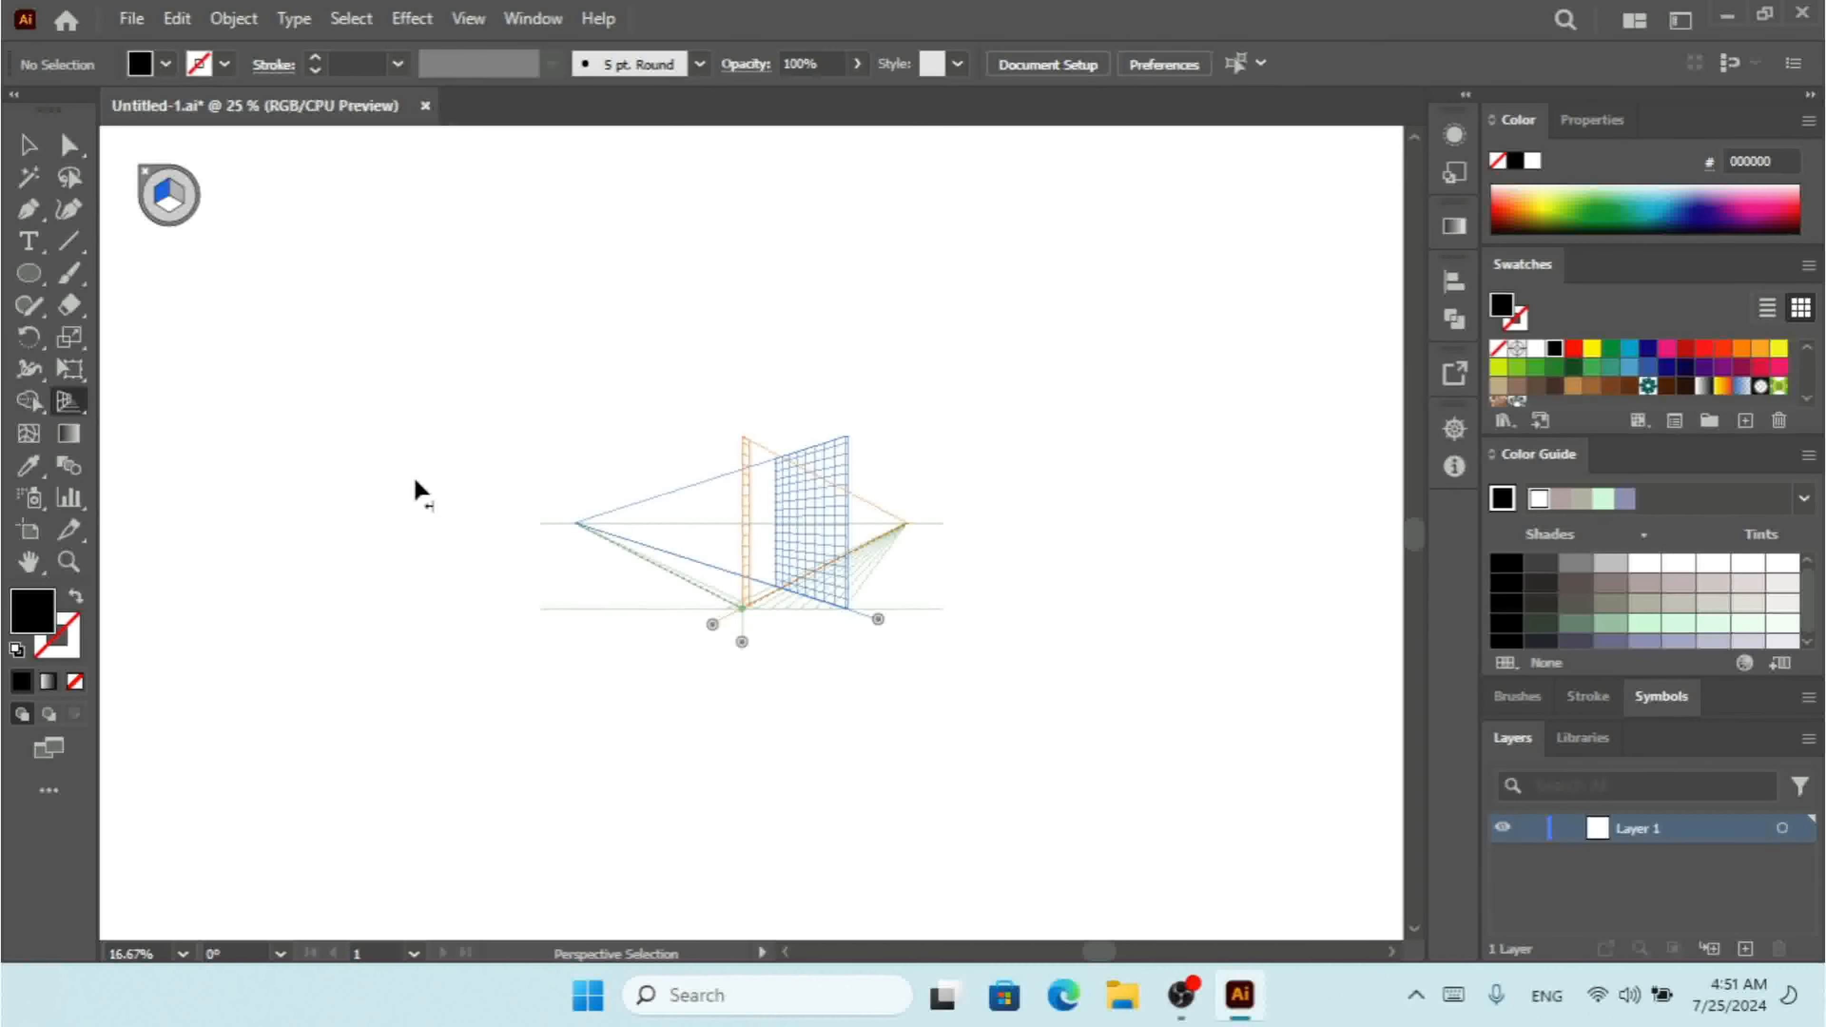
pyautogui.hotkey('ctrl', '+')
pyautogui.hotkey('shift', 'p')
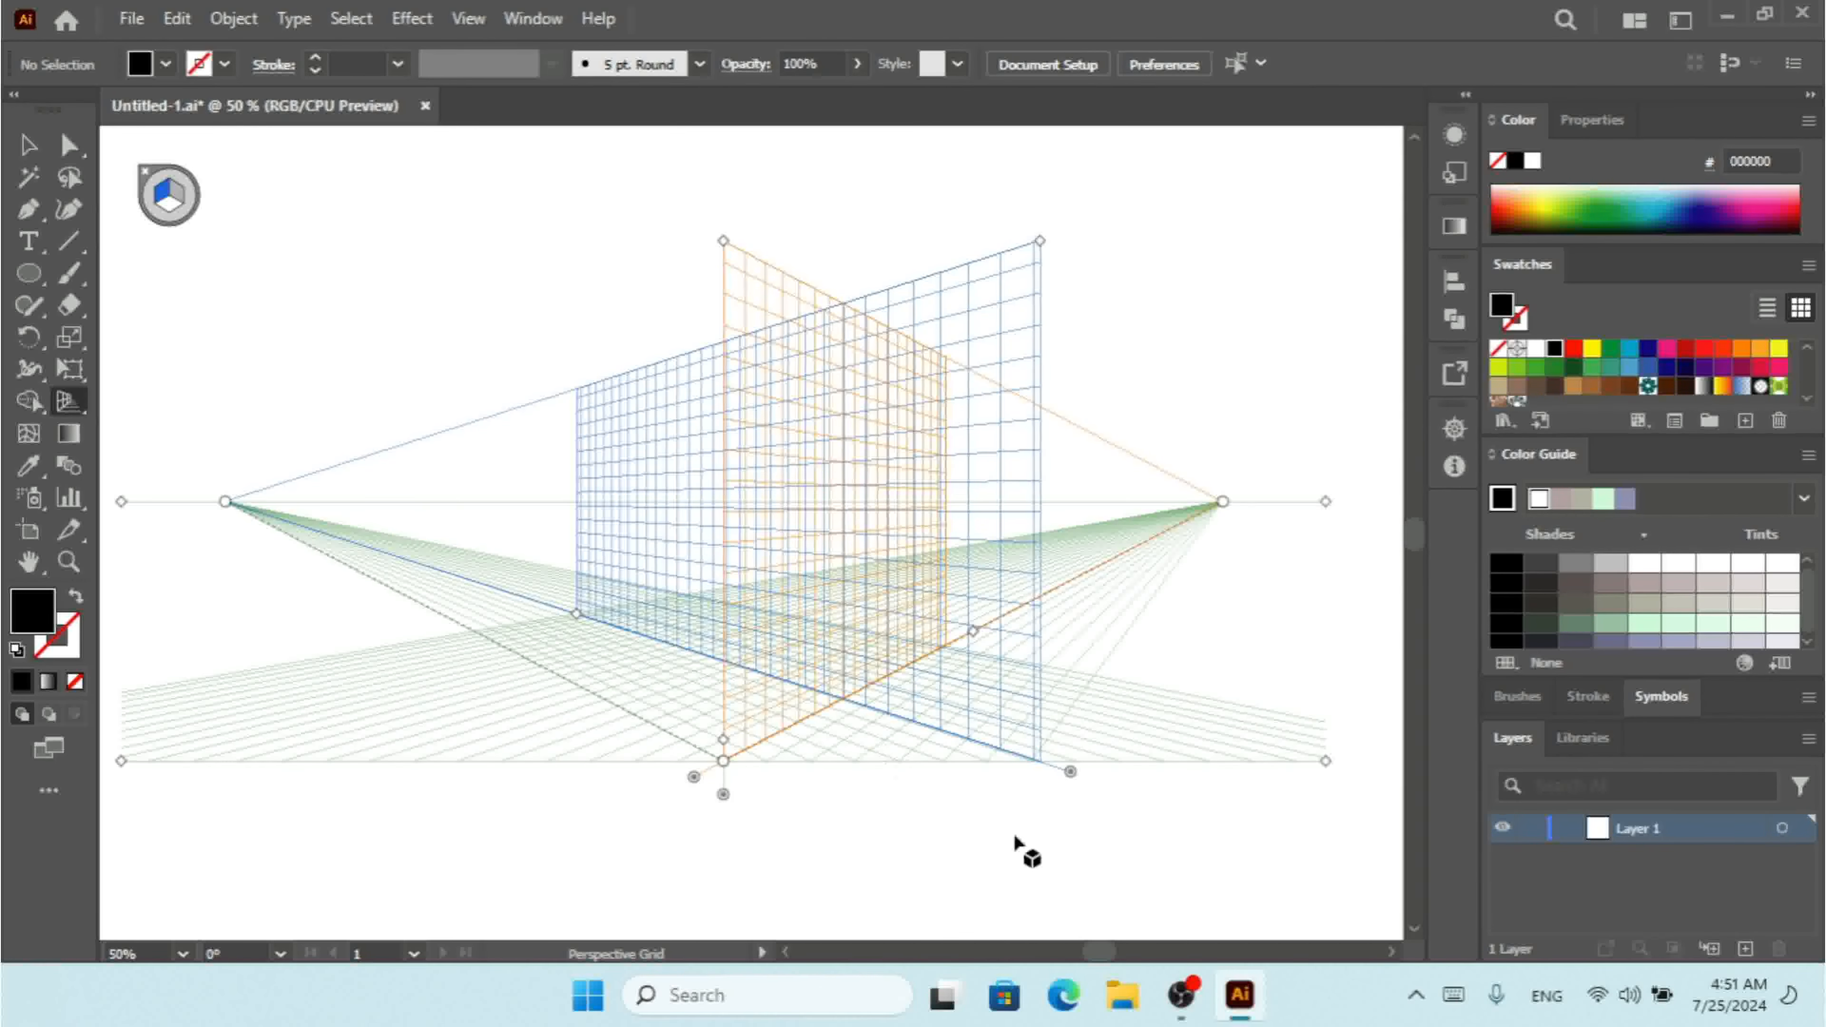
# - Slide the left grid plane to meet the right plane at the central vertical edge, and lower the ground plane slightly
pyautogui.moveTo(1051, 777); pyautogui.dragTo(485, 789)
pyautogui.moveTo(665, 770); pyautogui.dragTo(757, 756)
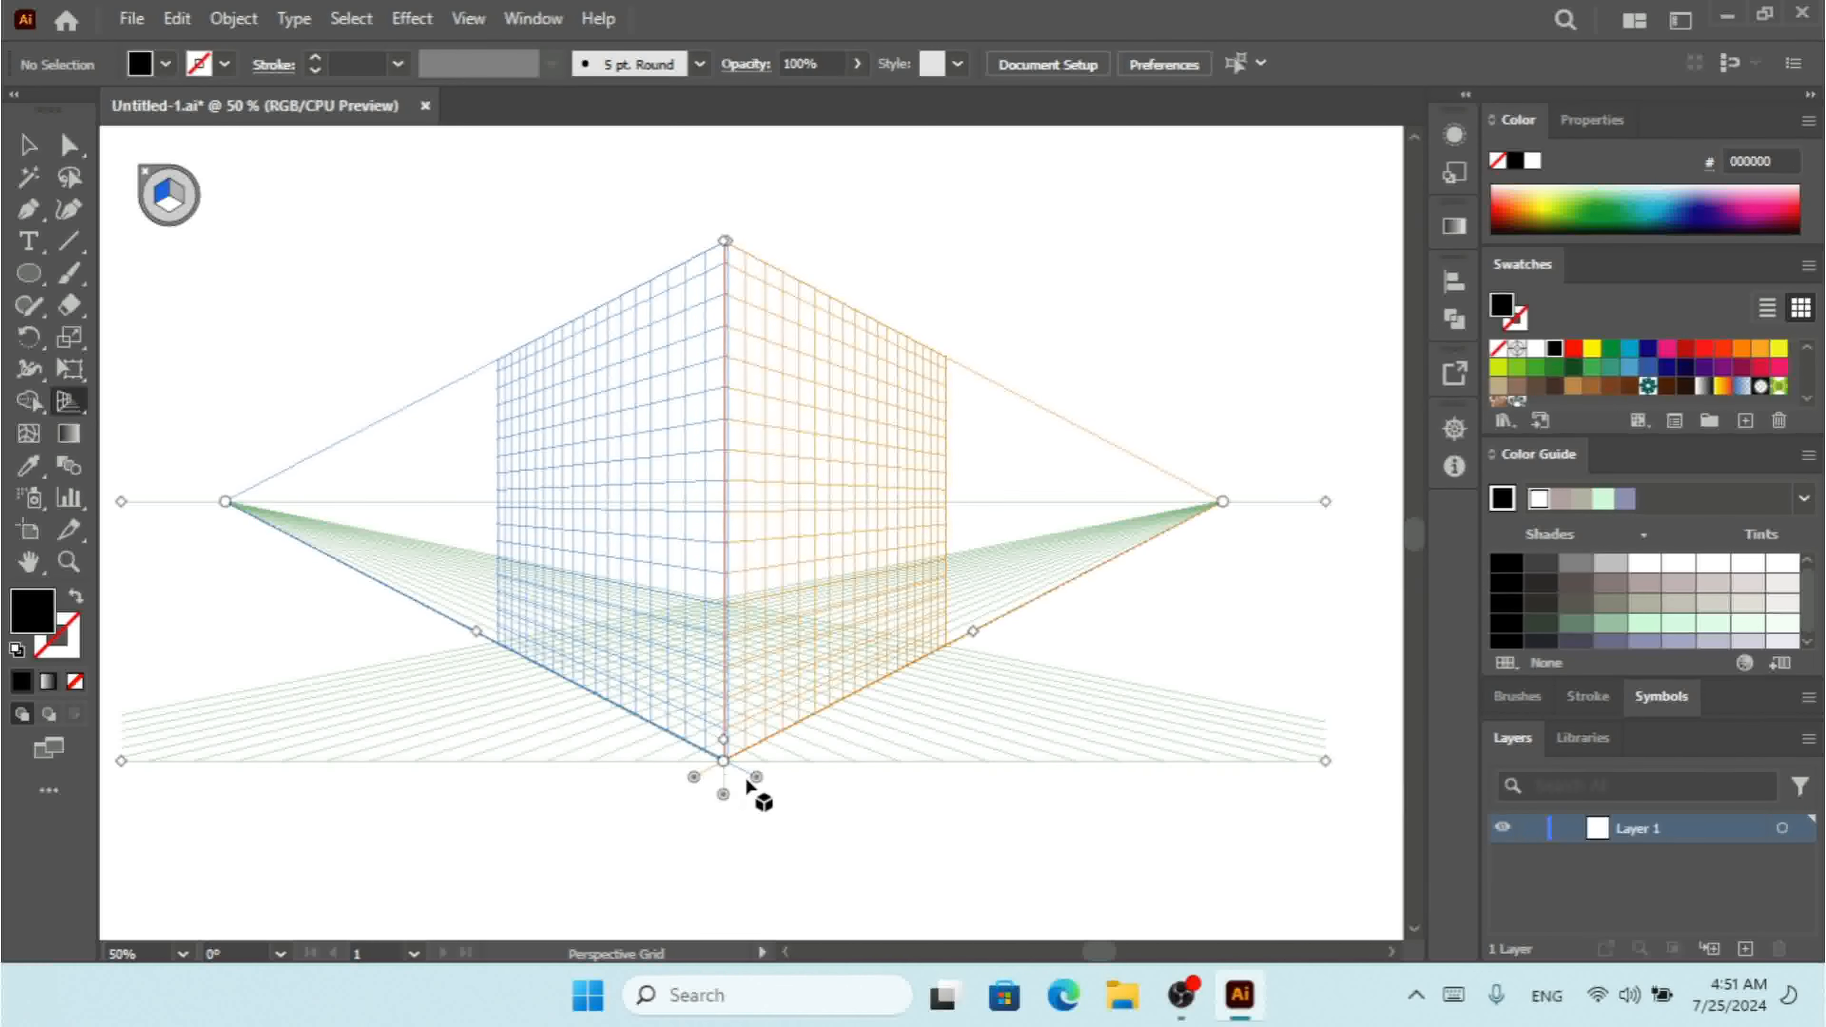
pyautogui.moveTo(692, 778); pyautogui.dragTo(927, 816)
pyautogui.hotkey('ctrl', 'z')
pyautogui.moveTo(723, 794)
pyautogui.mouseDown()
pyautogui.moveTo(735, 928)
pyautogui.moveTo(720, 654)
pyautogui.moveTo(736, 818)
pyautogui.moveTo(728, 742)
pyautogui.moveTo(725, 790)
pyautogui.mouseUp()
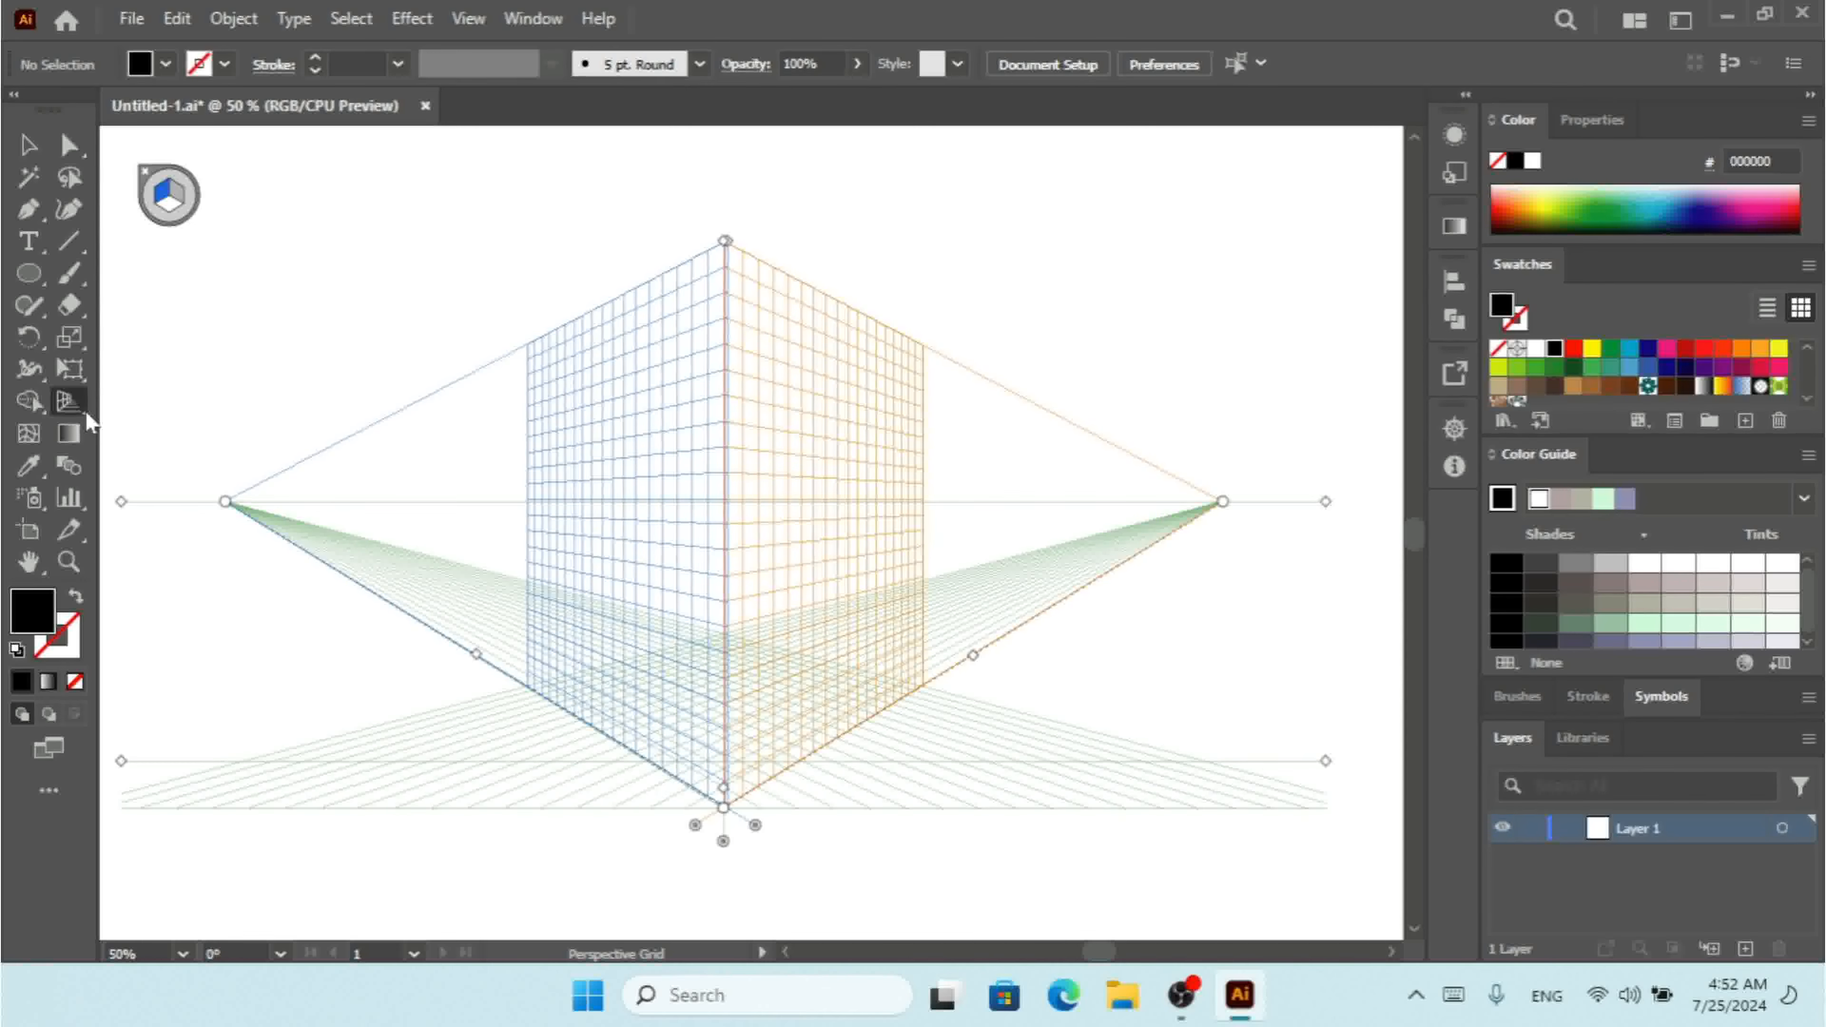
# - Draw a black rectangle in perspective on the left grid plane
pyautogui.hotkey('shift', 'v')
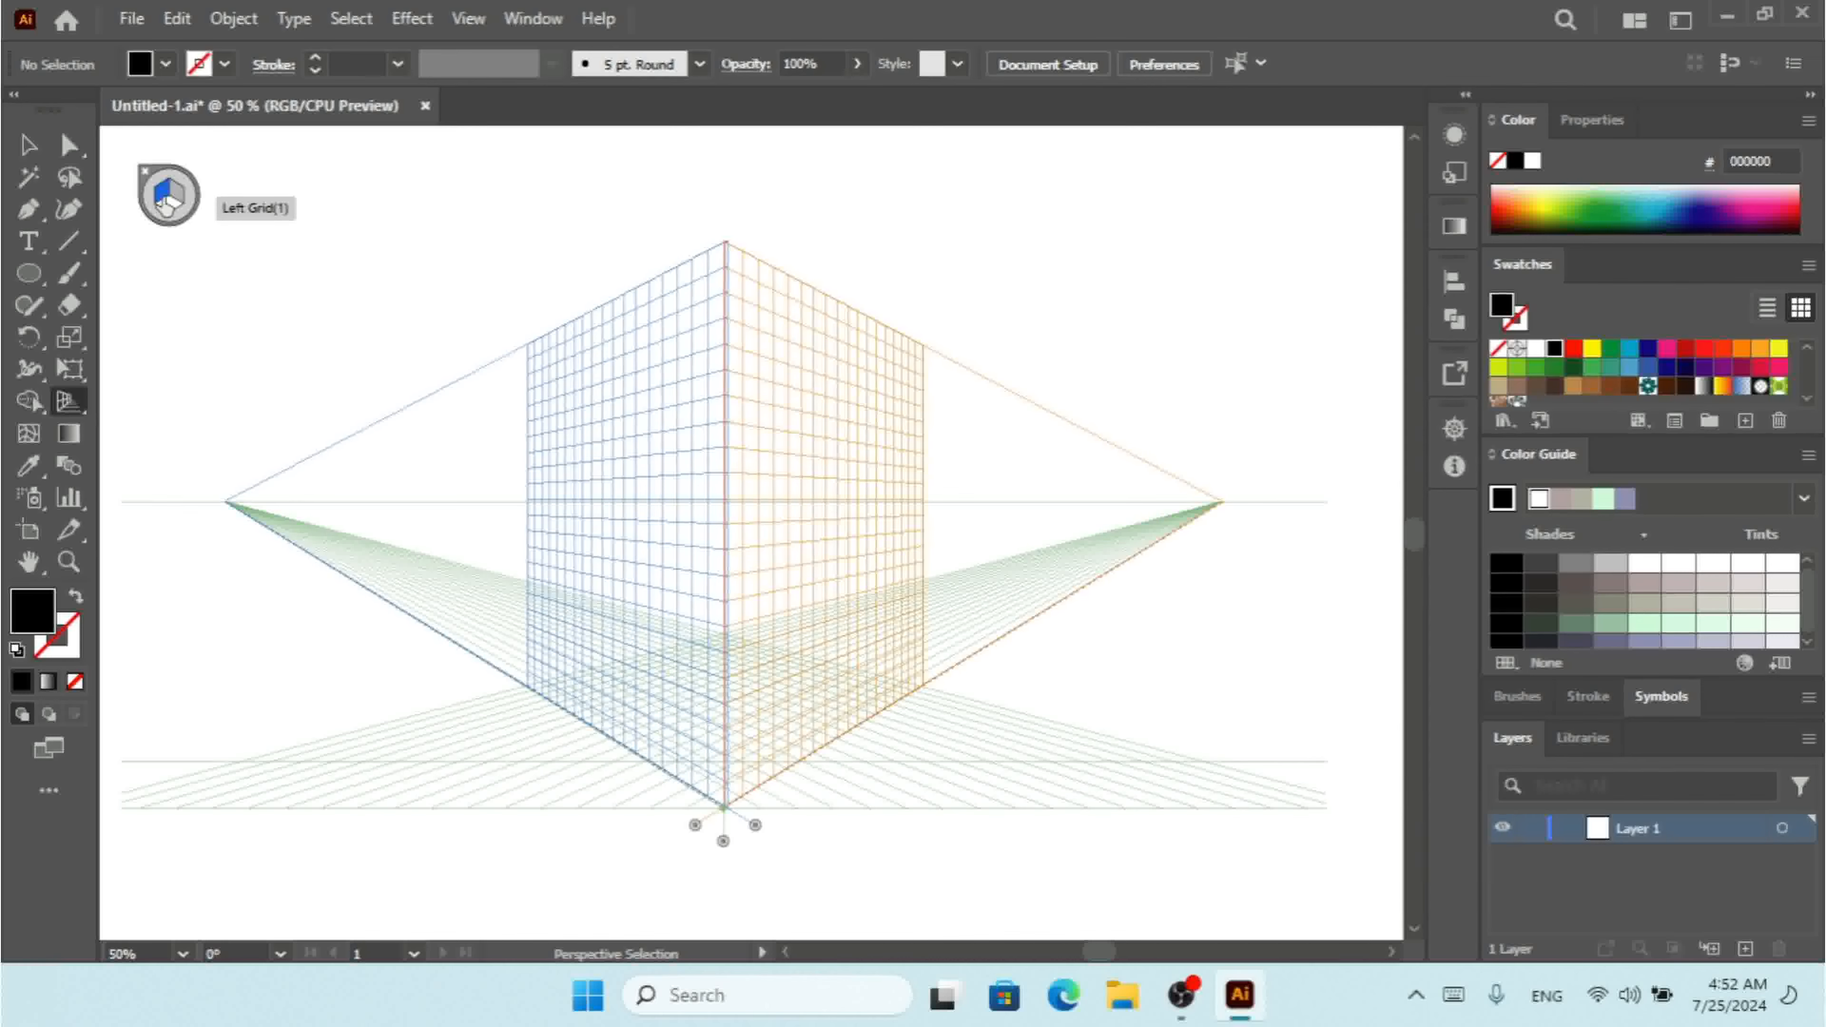
pyautogui.hotkey('shift', 'p')
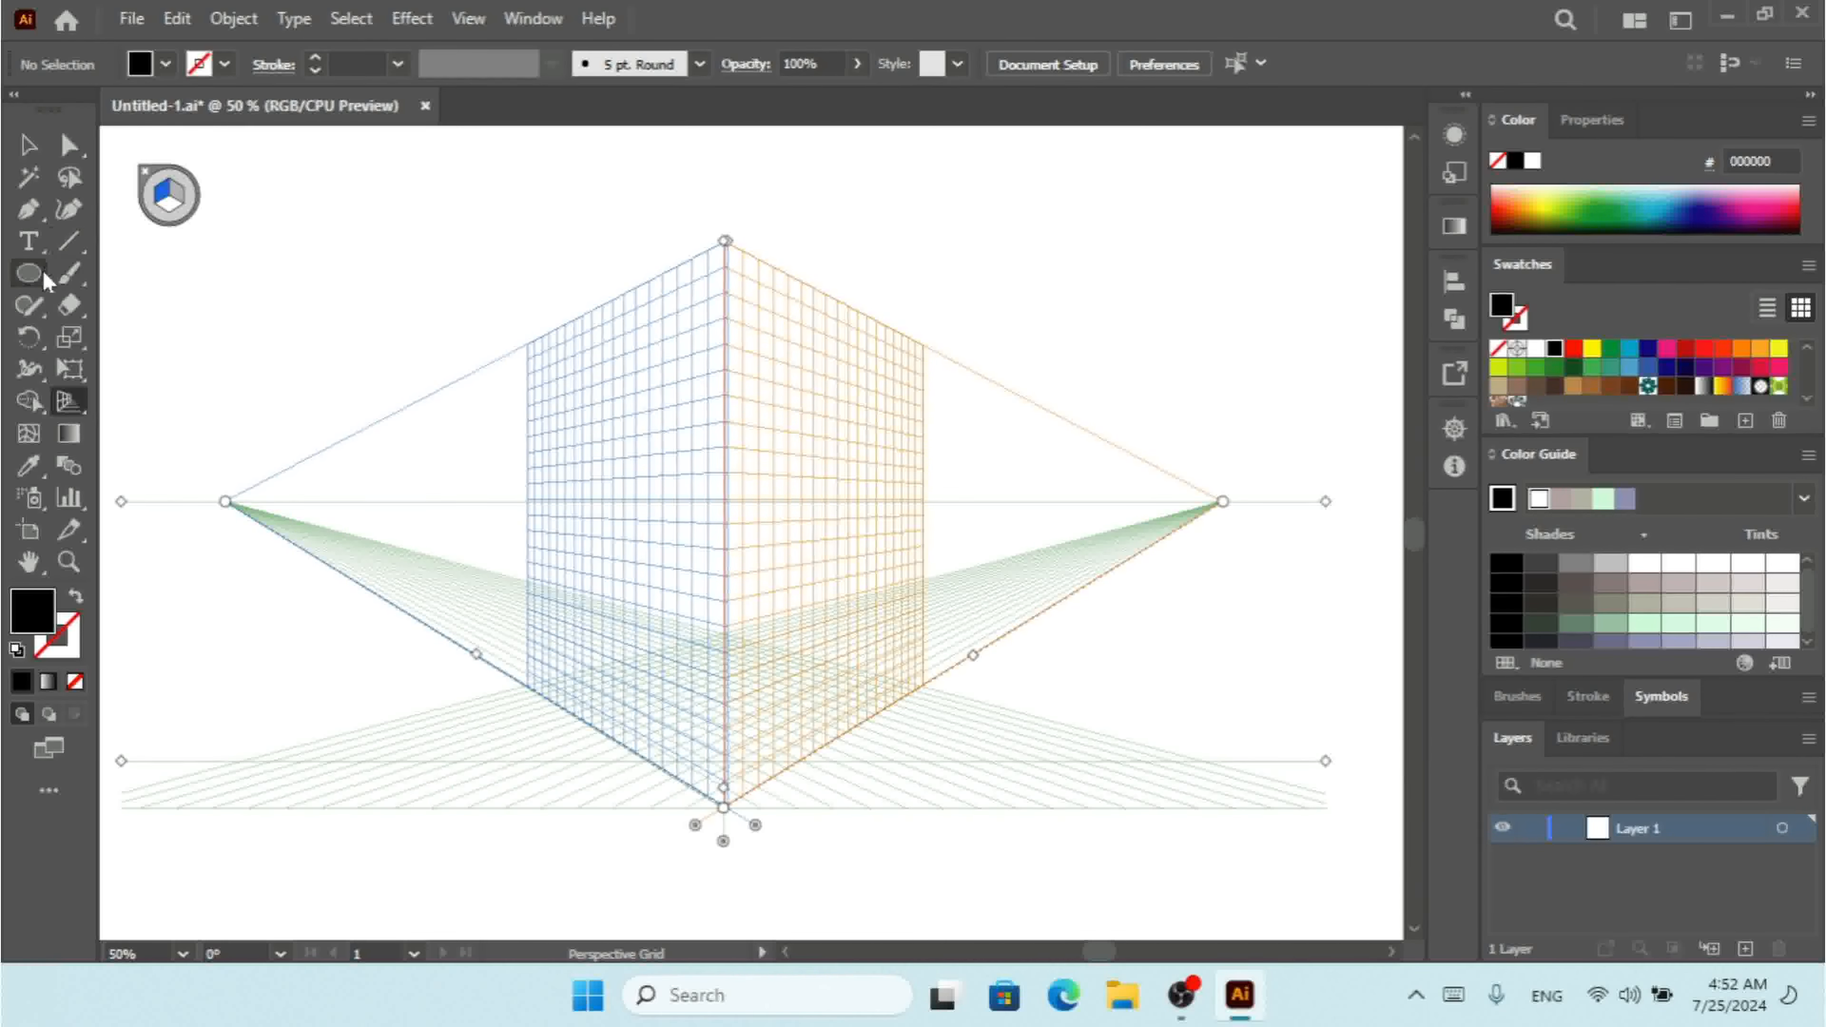
pyautogui.click(37, 277)
pyautogui.click(115, 273)
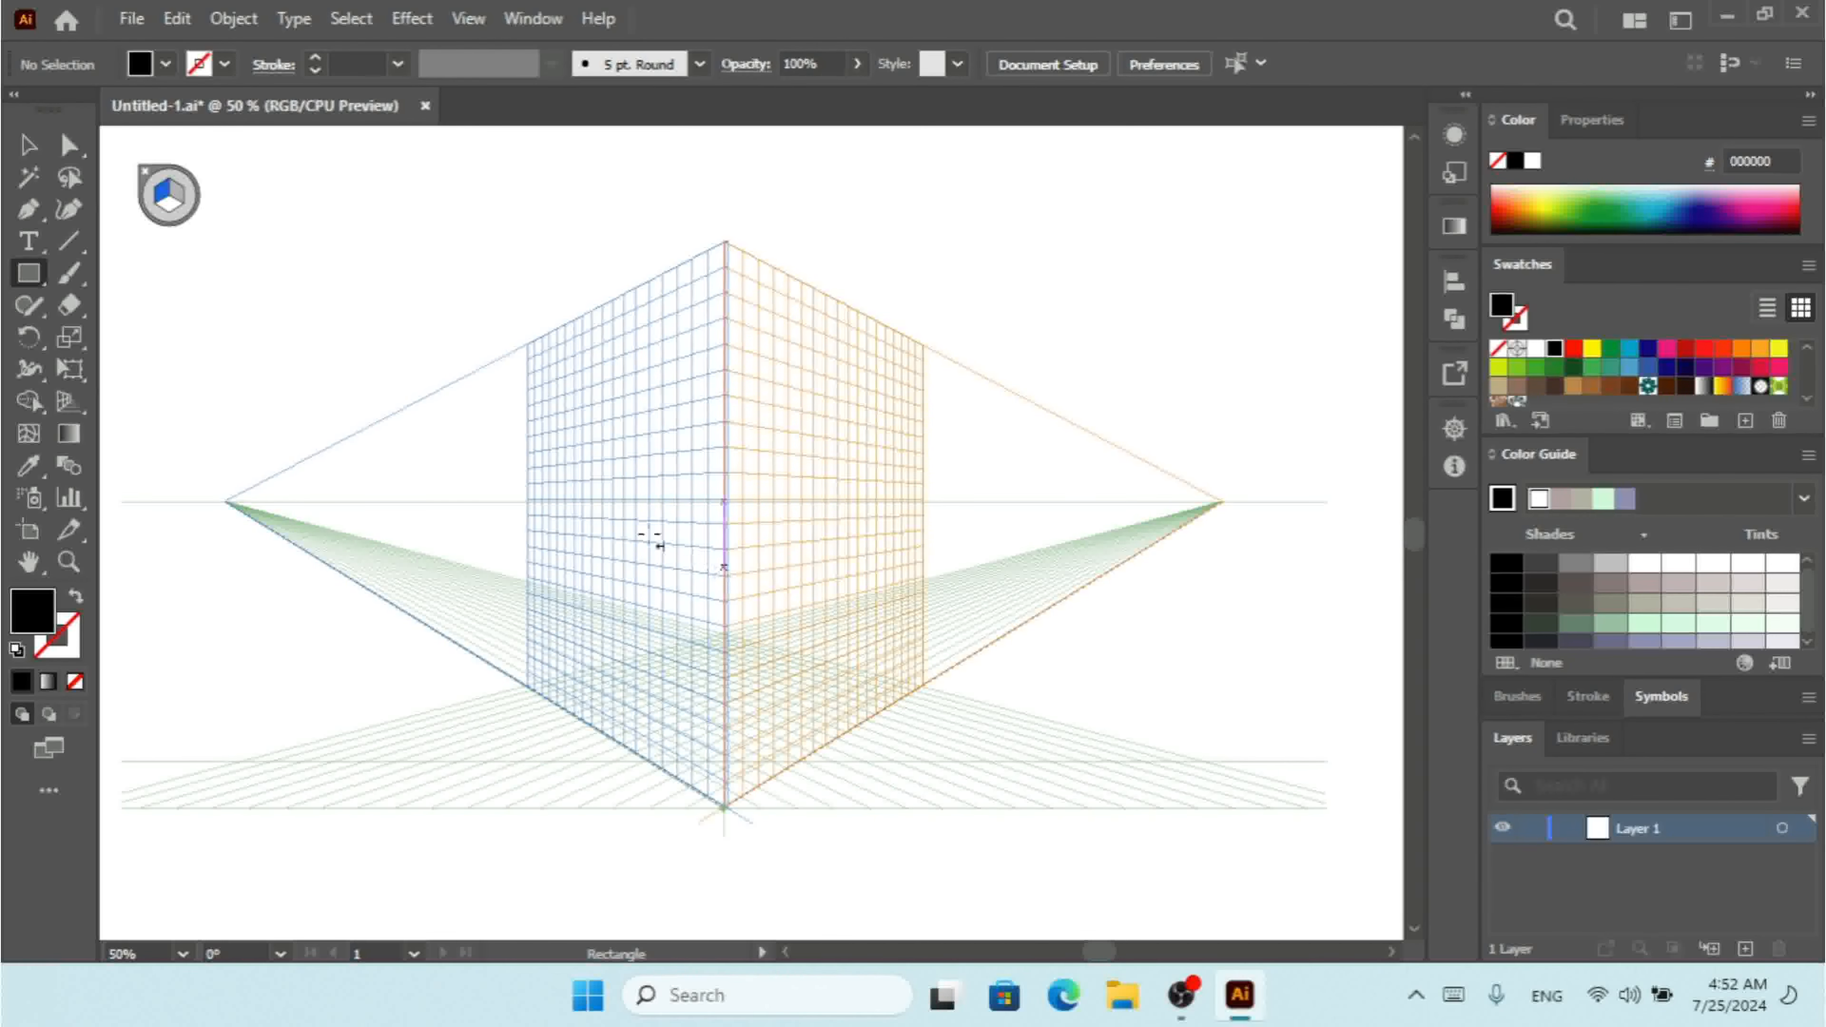
pyautogui.moveTo(559, 464); pyautogui.dragTo(693, 659)
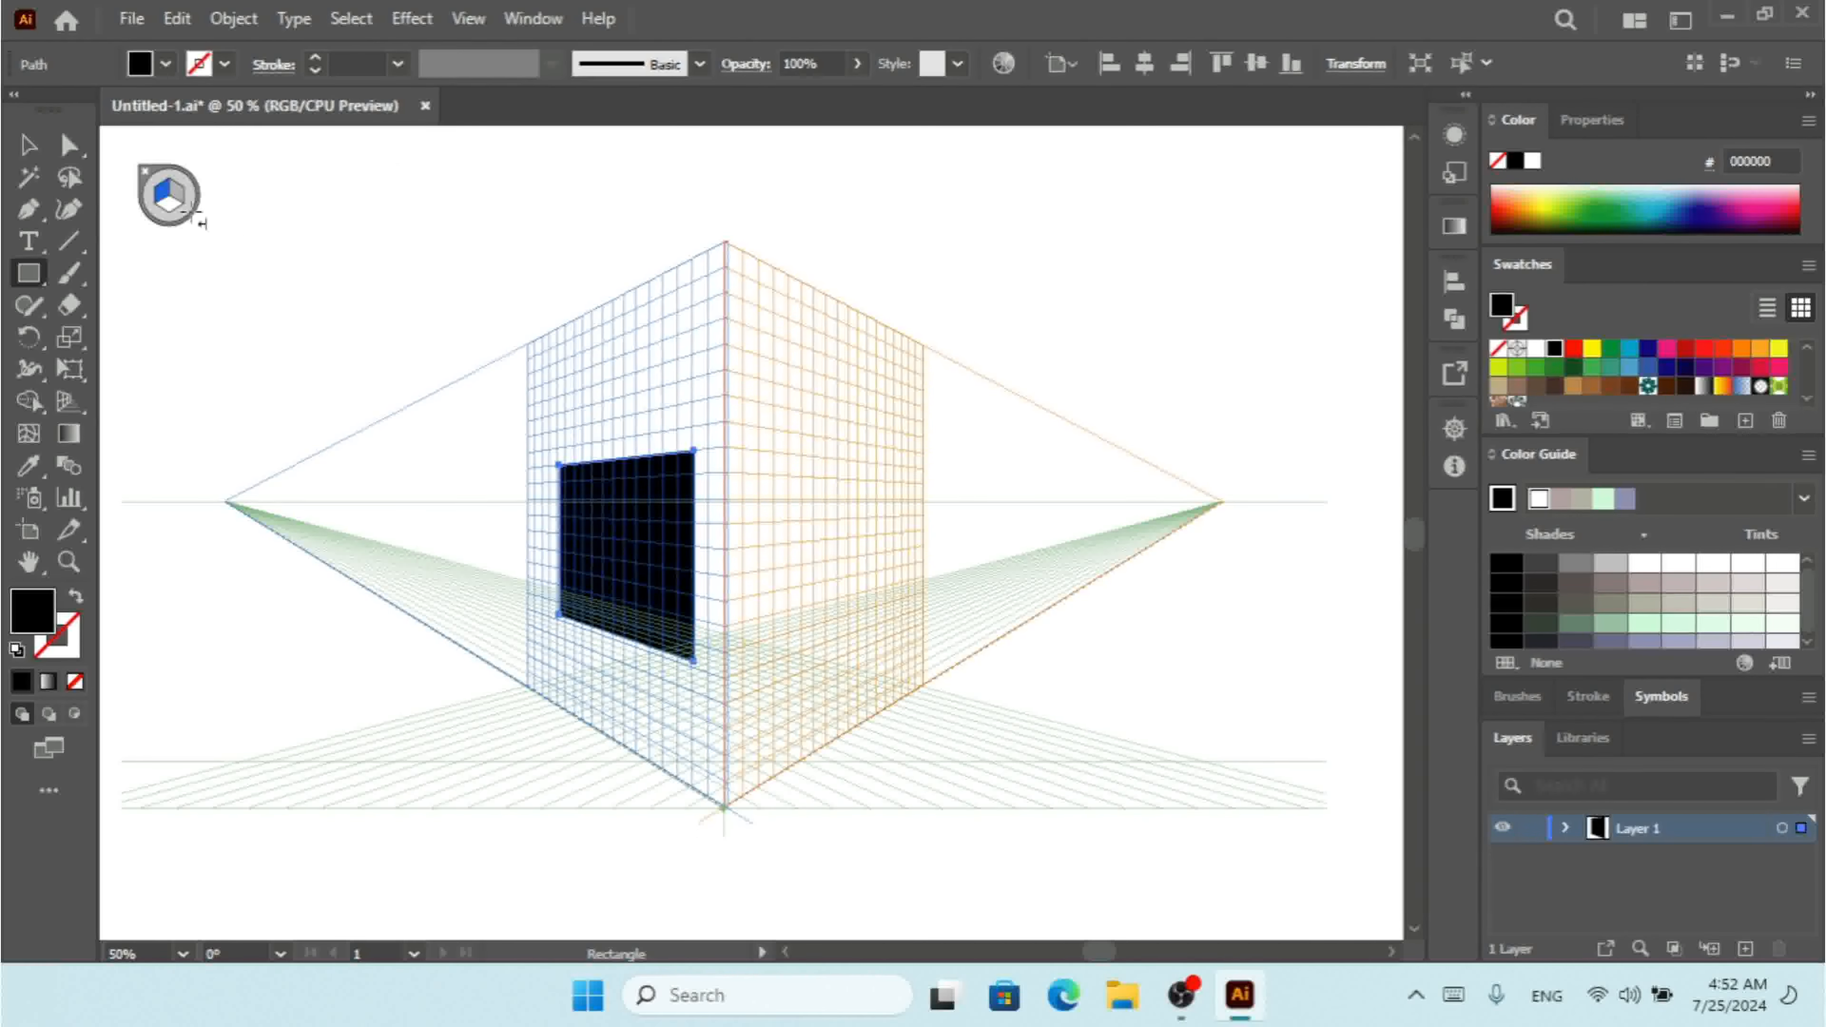
# - Make the right grid the active plane and draw a black rectangle on it
pyautogui.hotkey('shift', 'v')
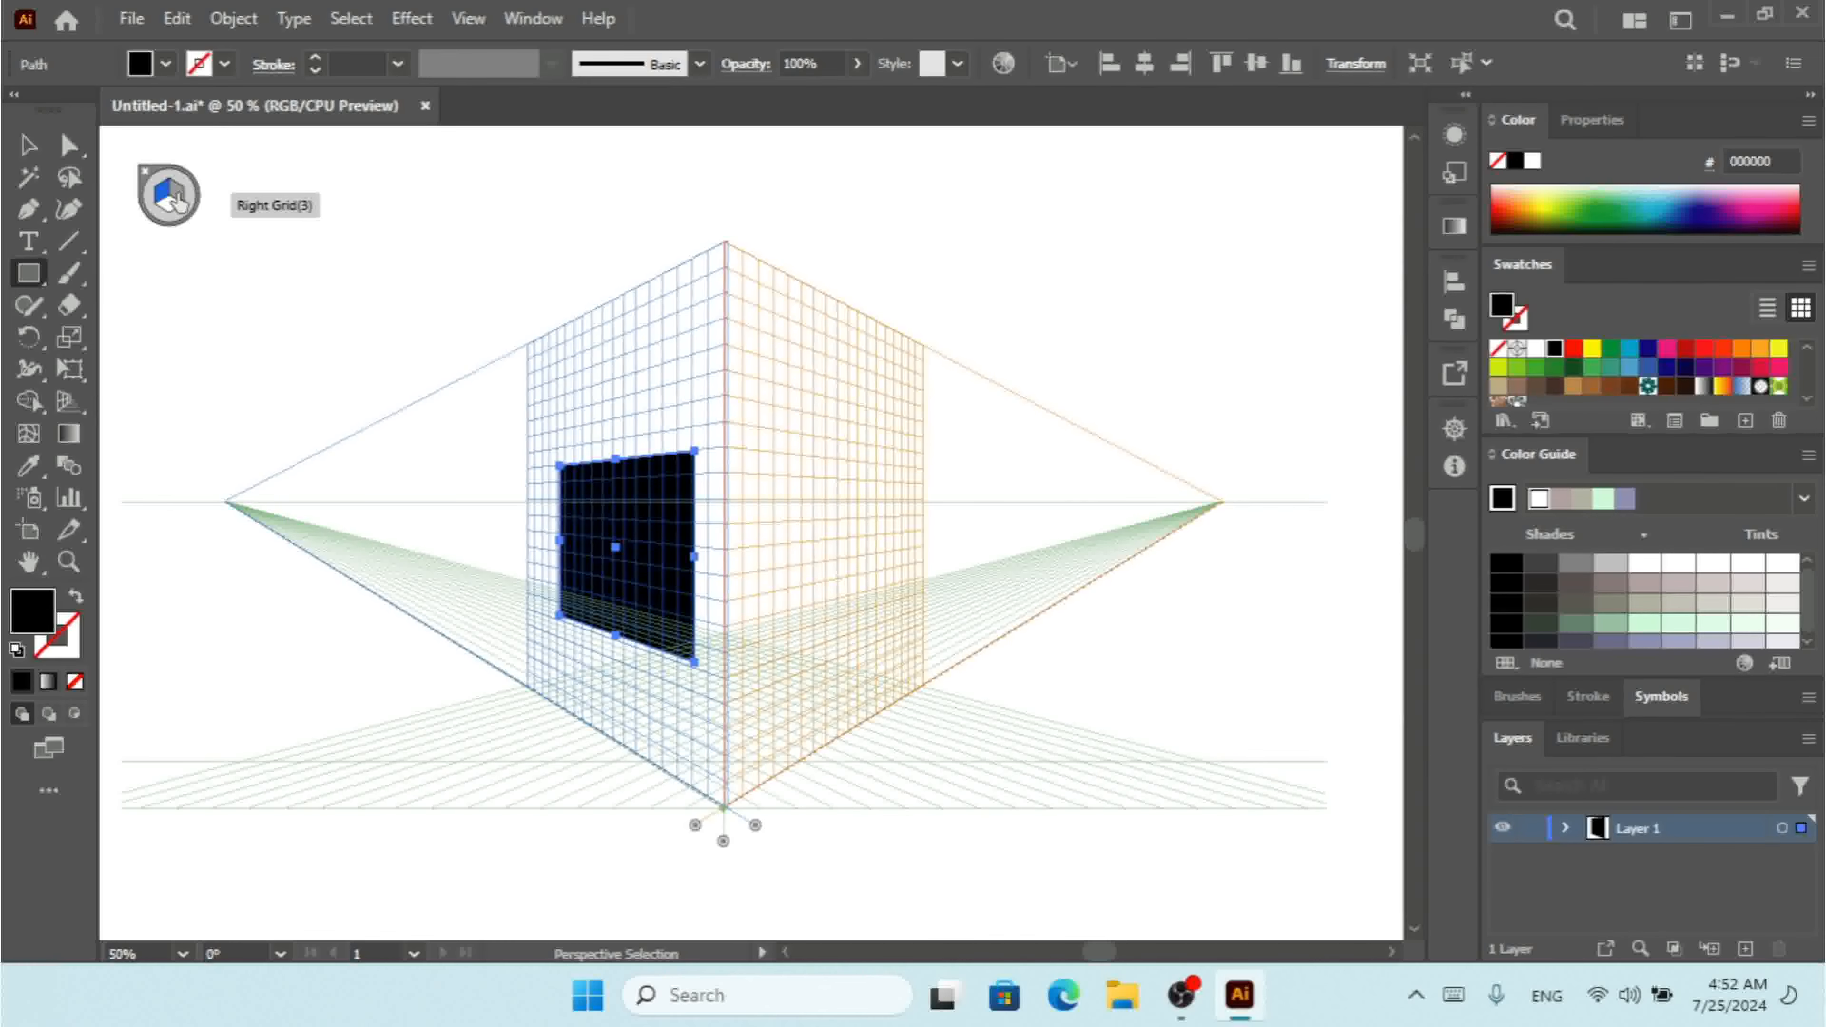
pyautogui.click(176, 201)
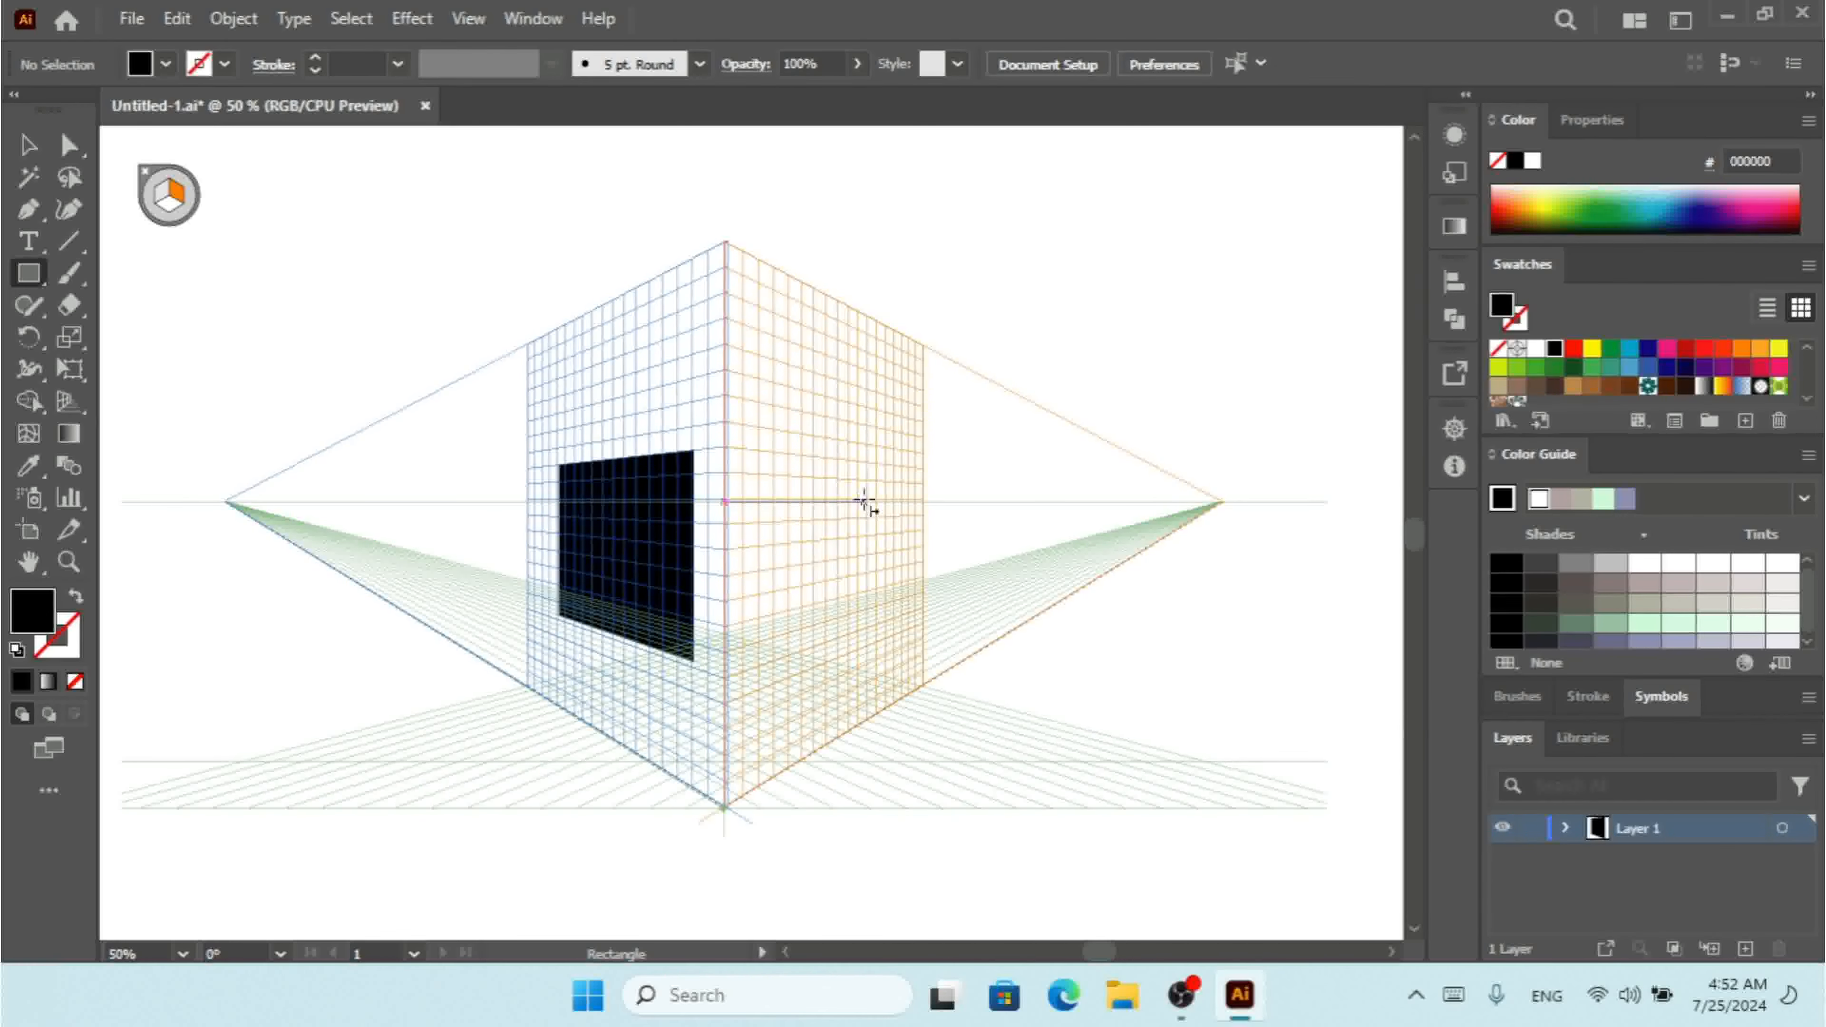
pyautogui.moveTo(864, 501); pyautogui.dragTo(749, 718)
pyautogui.press('ctrl')
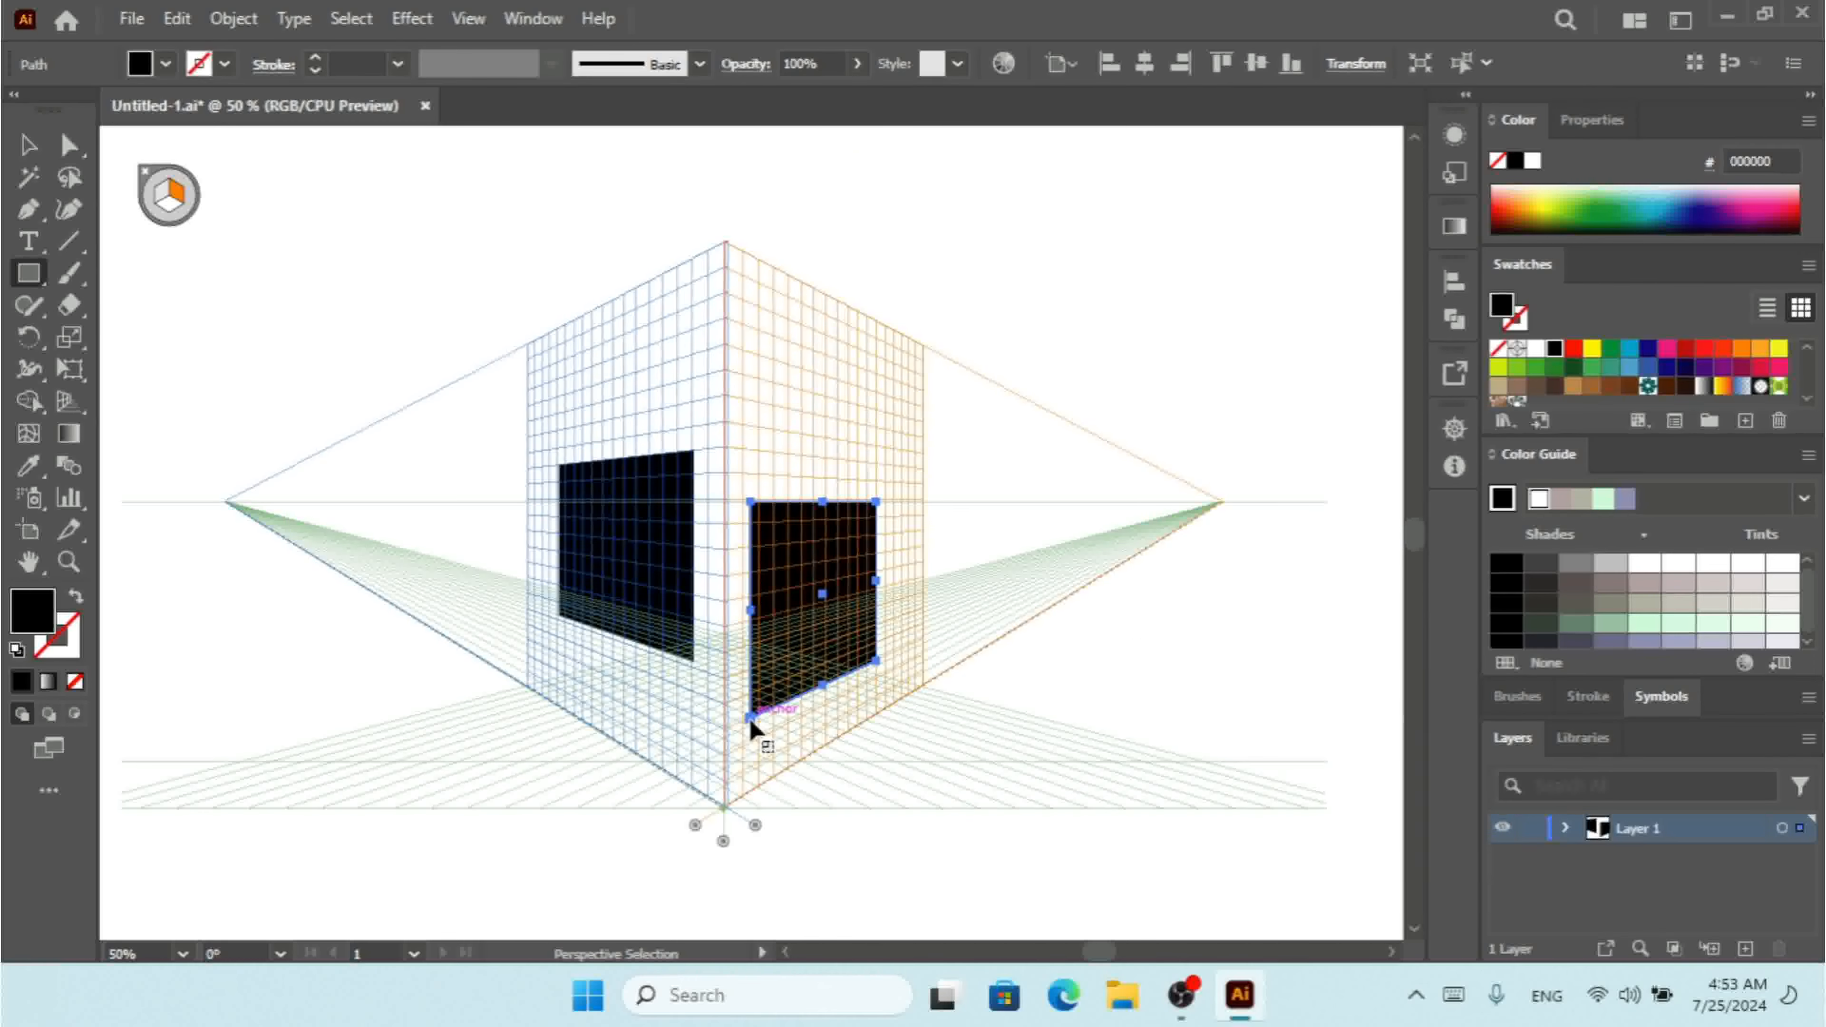
# - Make the horizontal grid the active plane and draw a black rectangle on the ground between the two walls
pyautogui.hotkey('ctrl', '=')
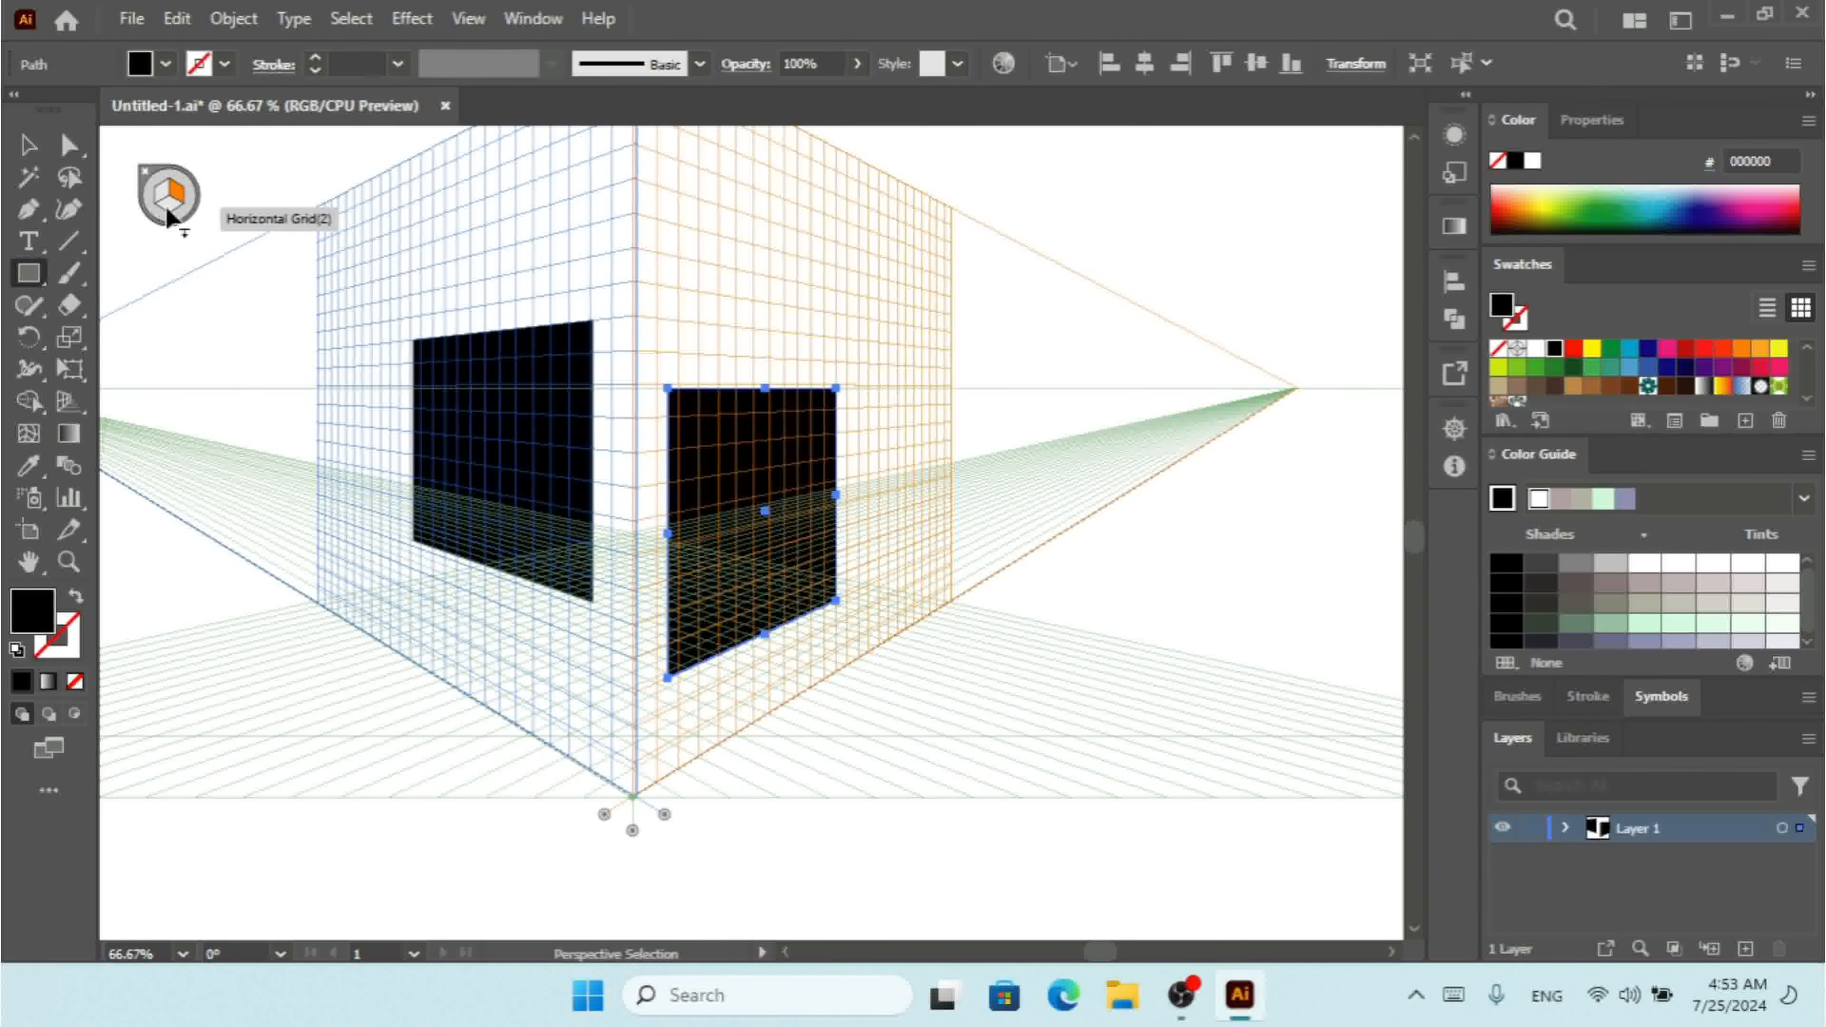
pyautogui.click(167, 216)
pyautogui.moveTo(588, 572); pyautogui.dragTo(632, 717)
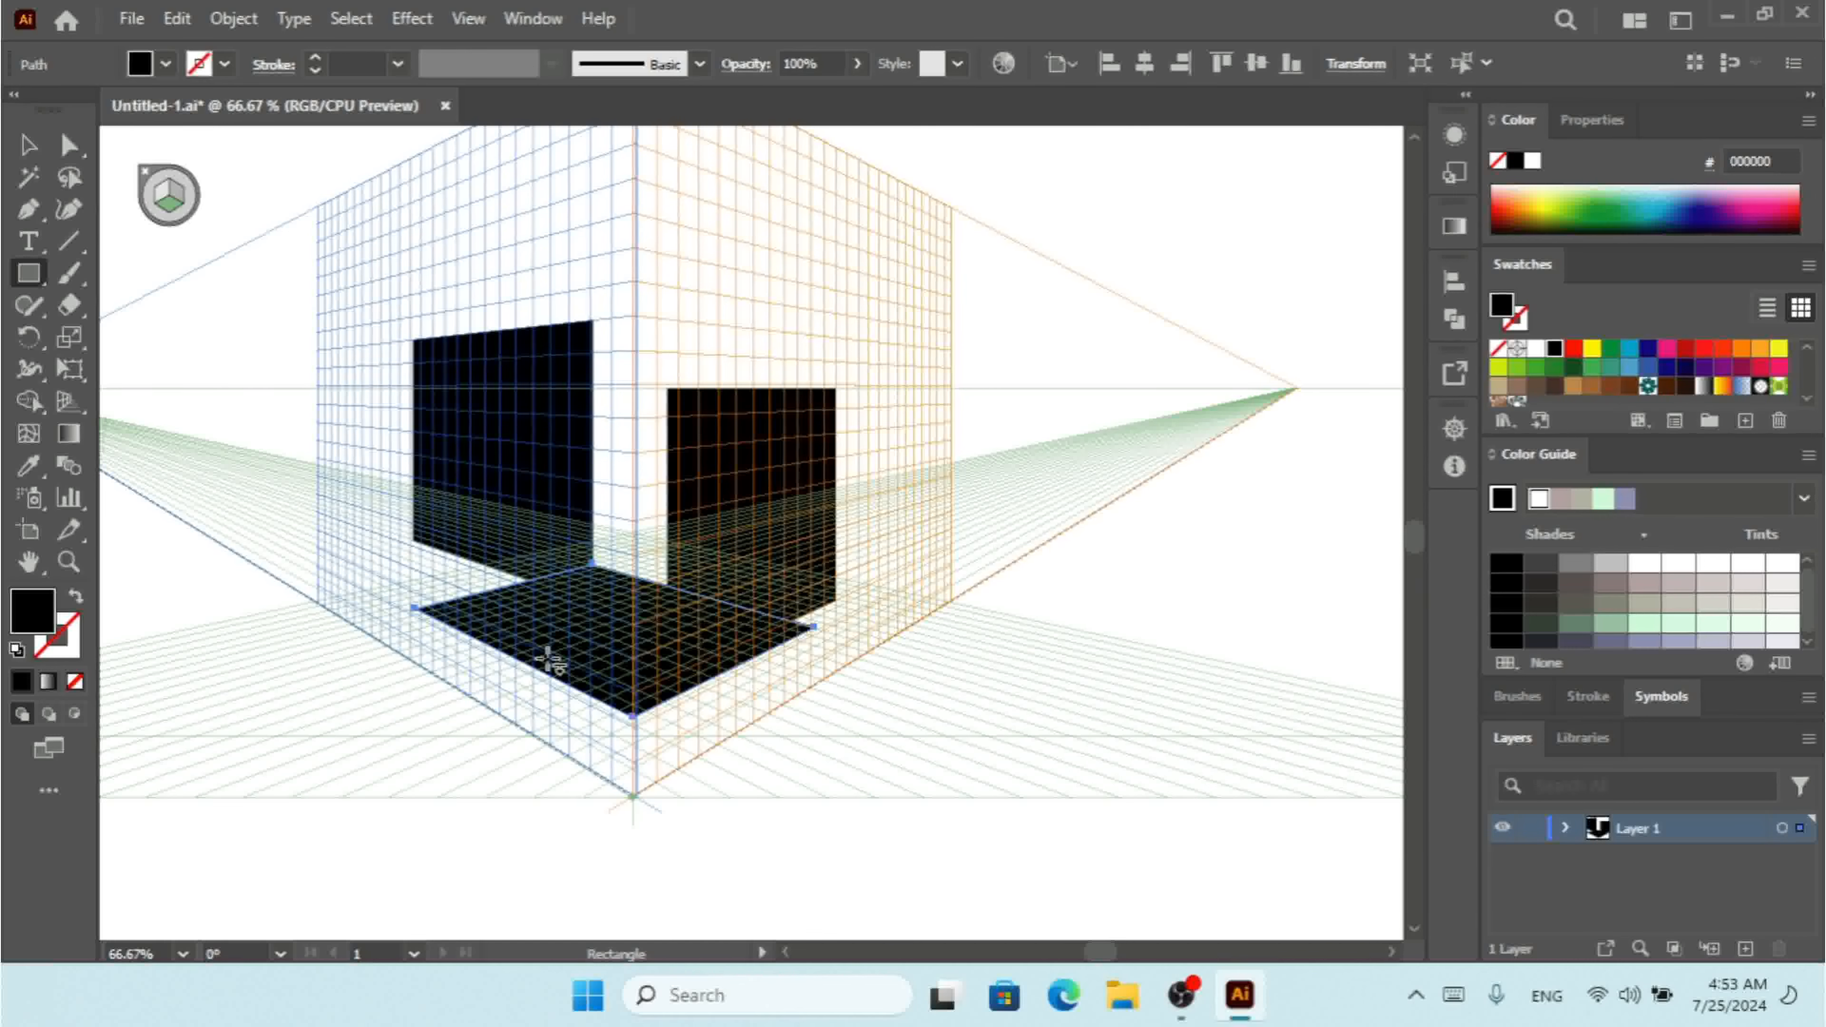
# - Try the alternate plane displays for the left and right grids, returning each to its normal grid lines
pyautogui.hotkey('shift', 'v')
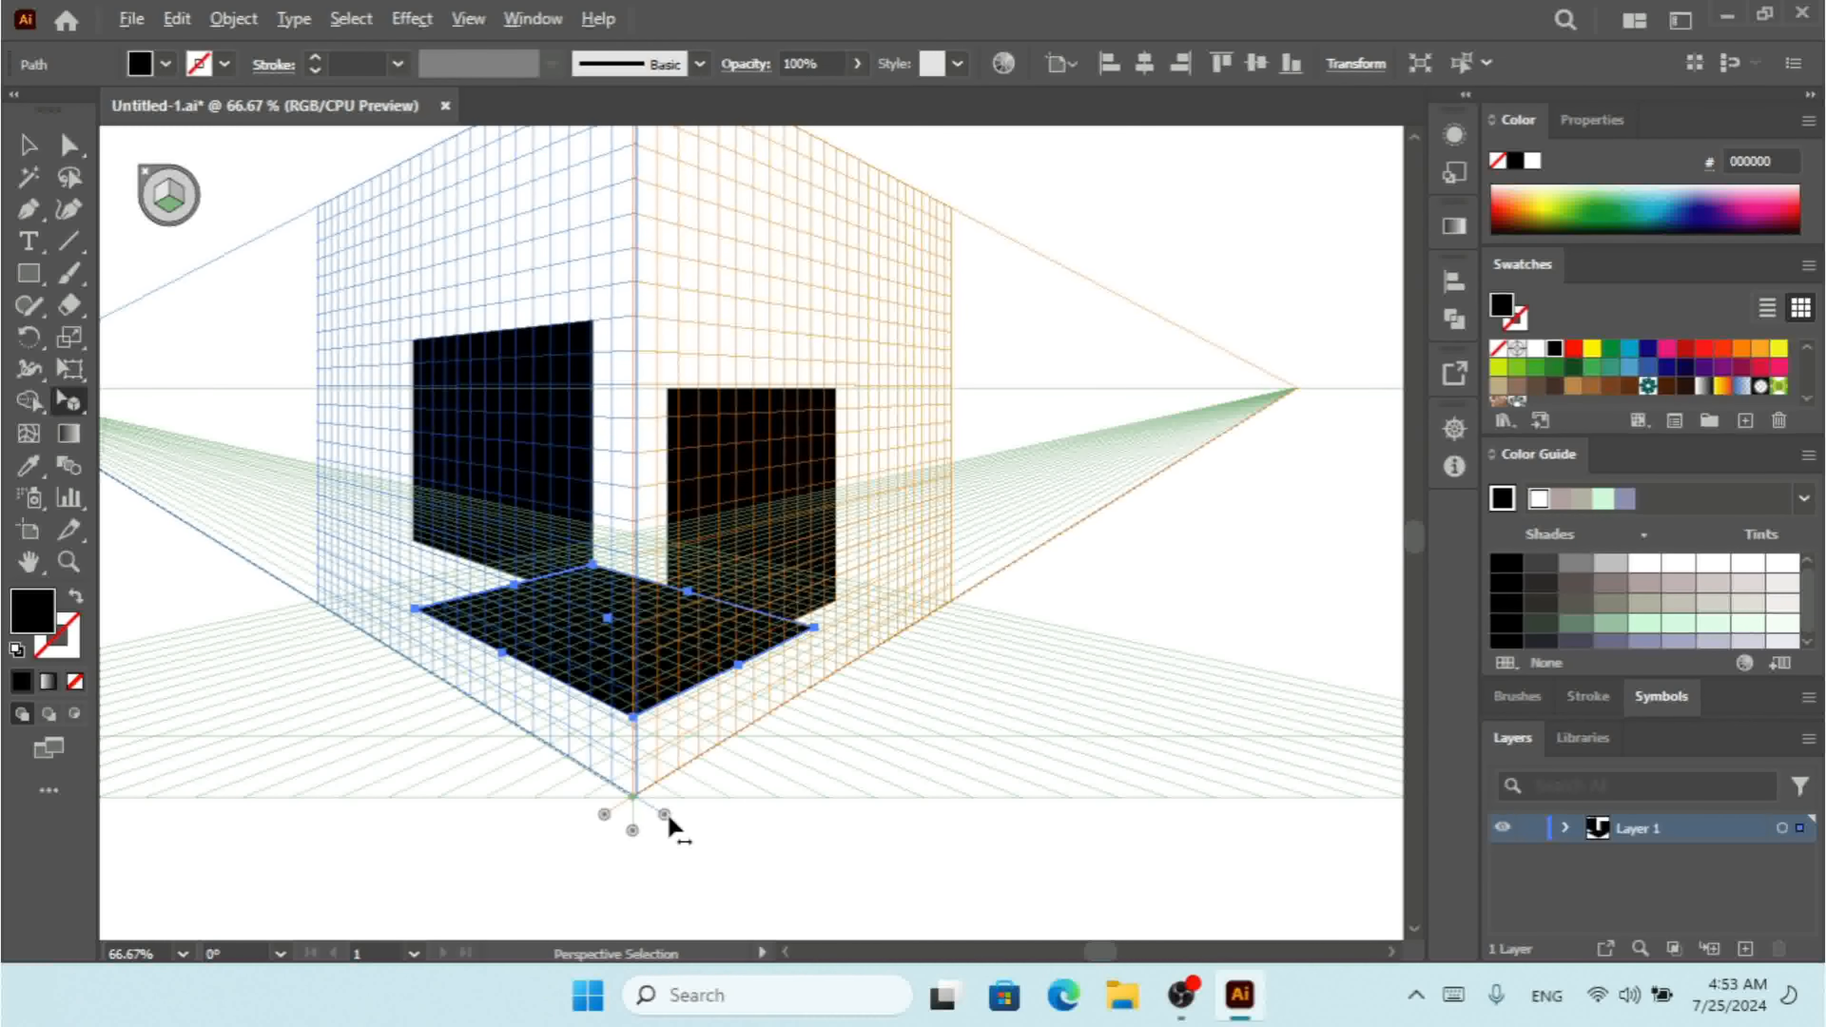
pyautogui.moveTo(666, 812); pyautogui.dragTo(666, 812)
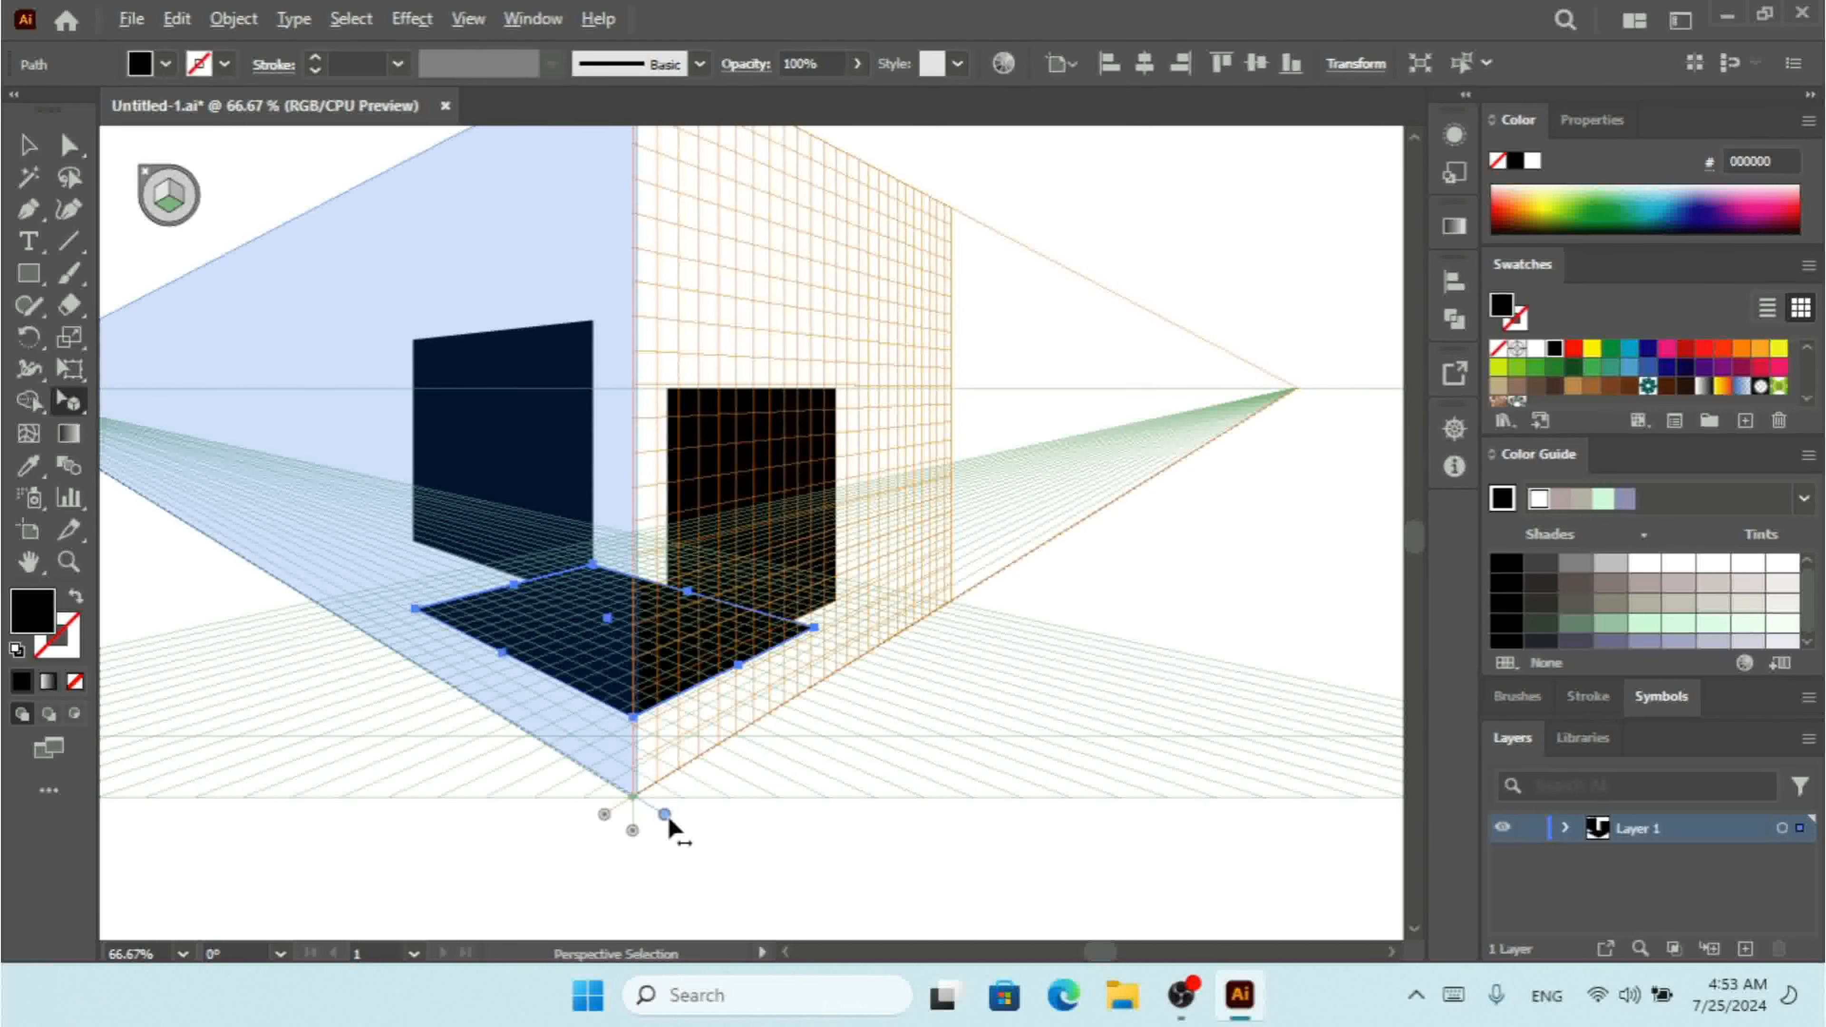
pyautogui.click(666, 815)
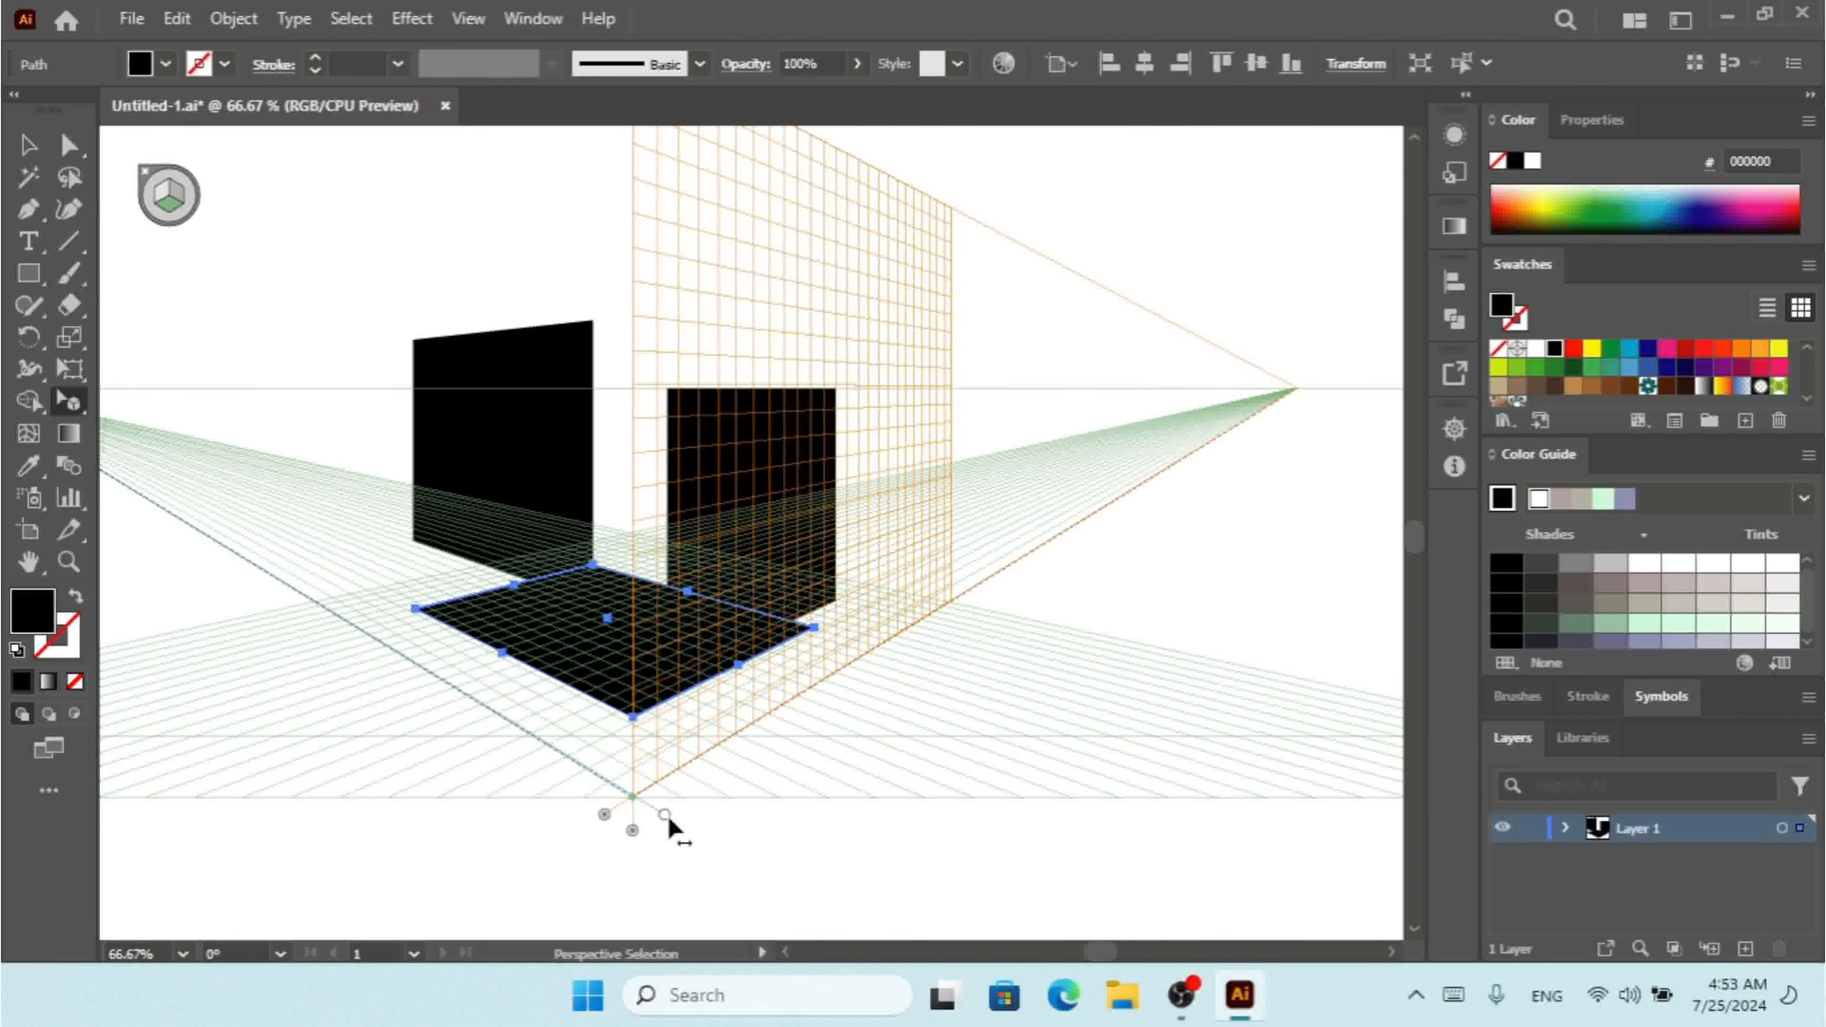
pyautogui.press('alt')
pyautogui.click(665, 813)
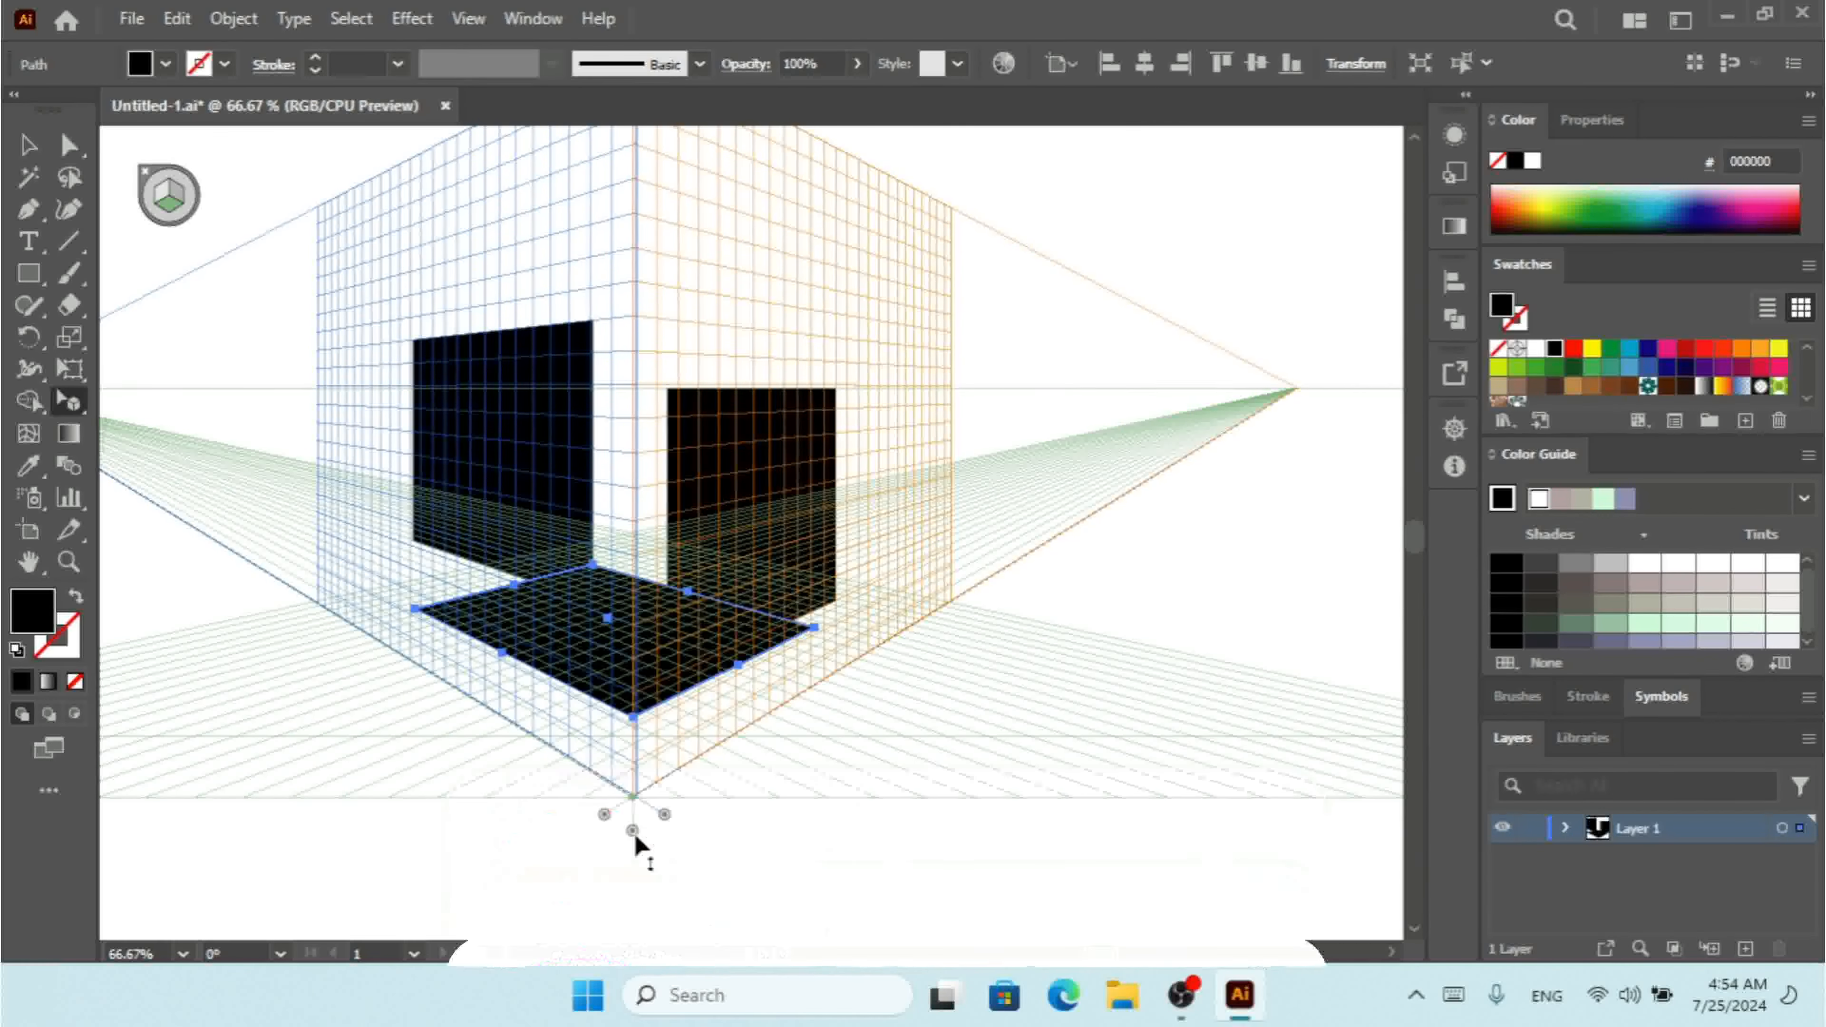
pyautogui.click(603, 814)
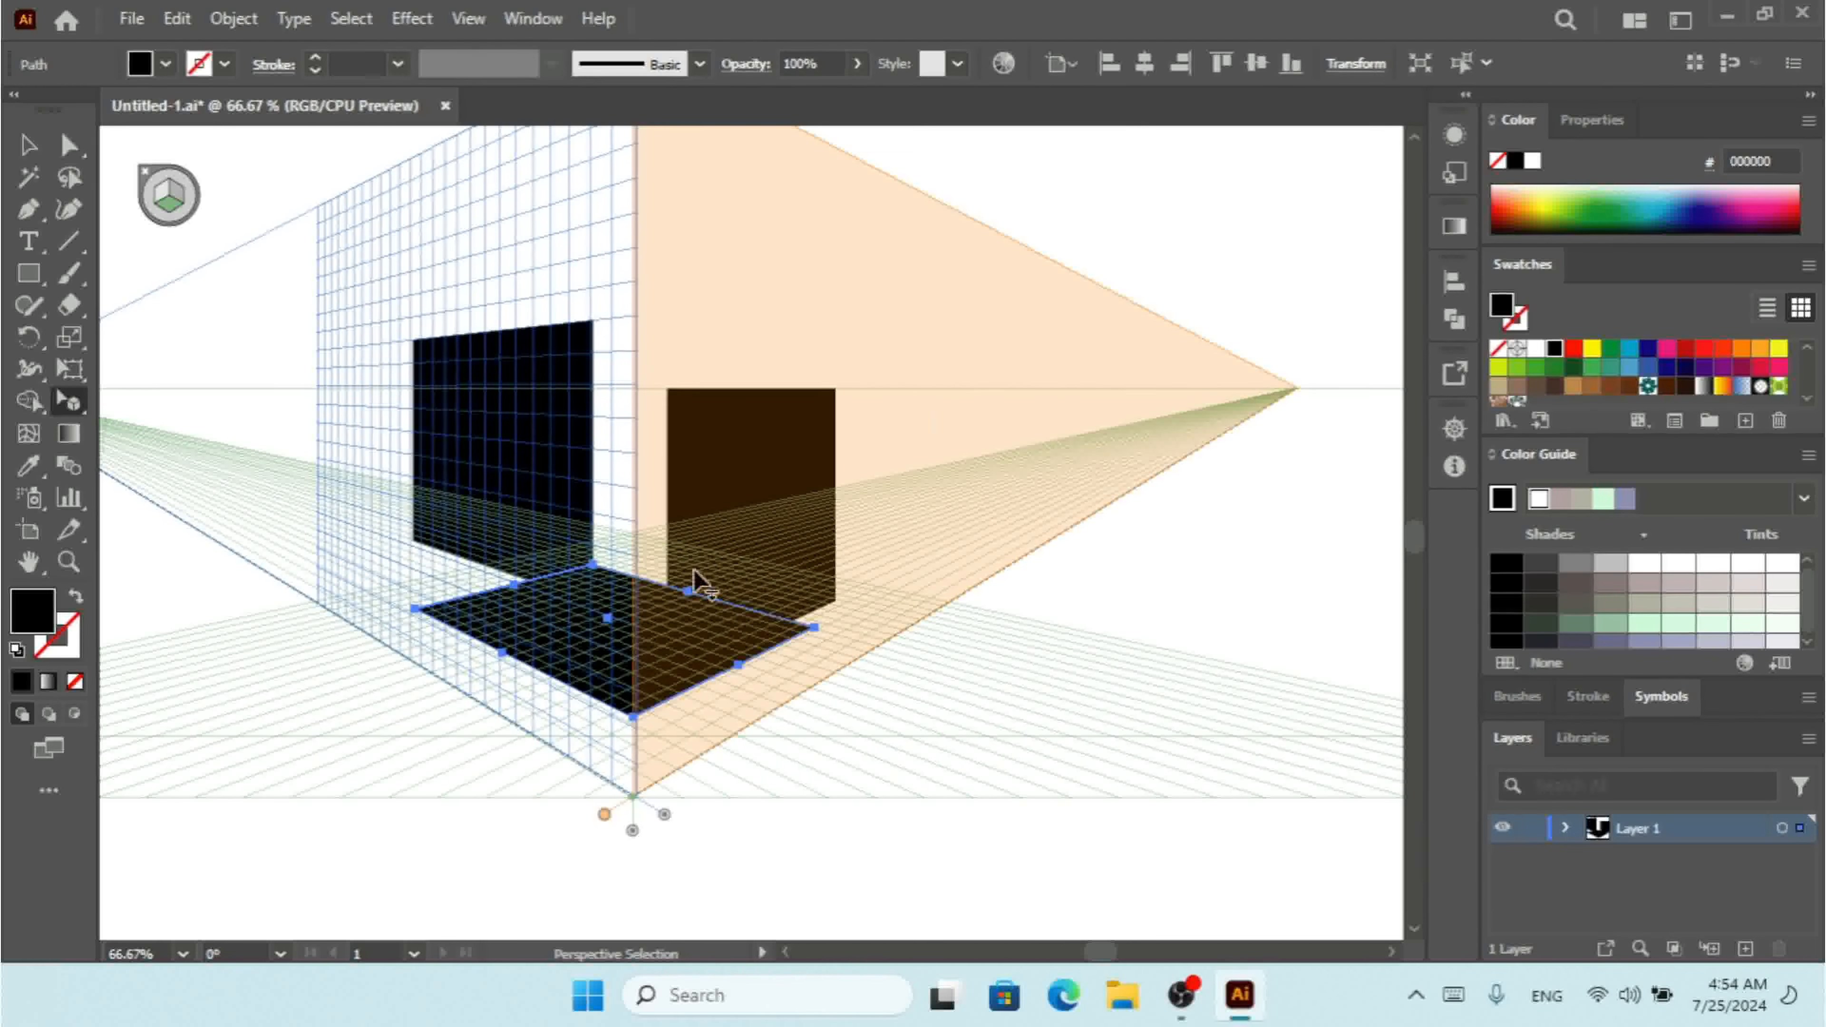
pyautogui.click(603, 813)
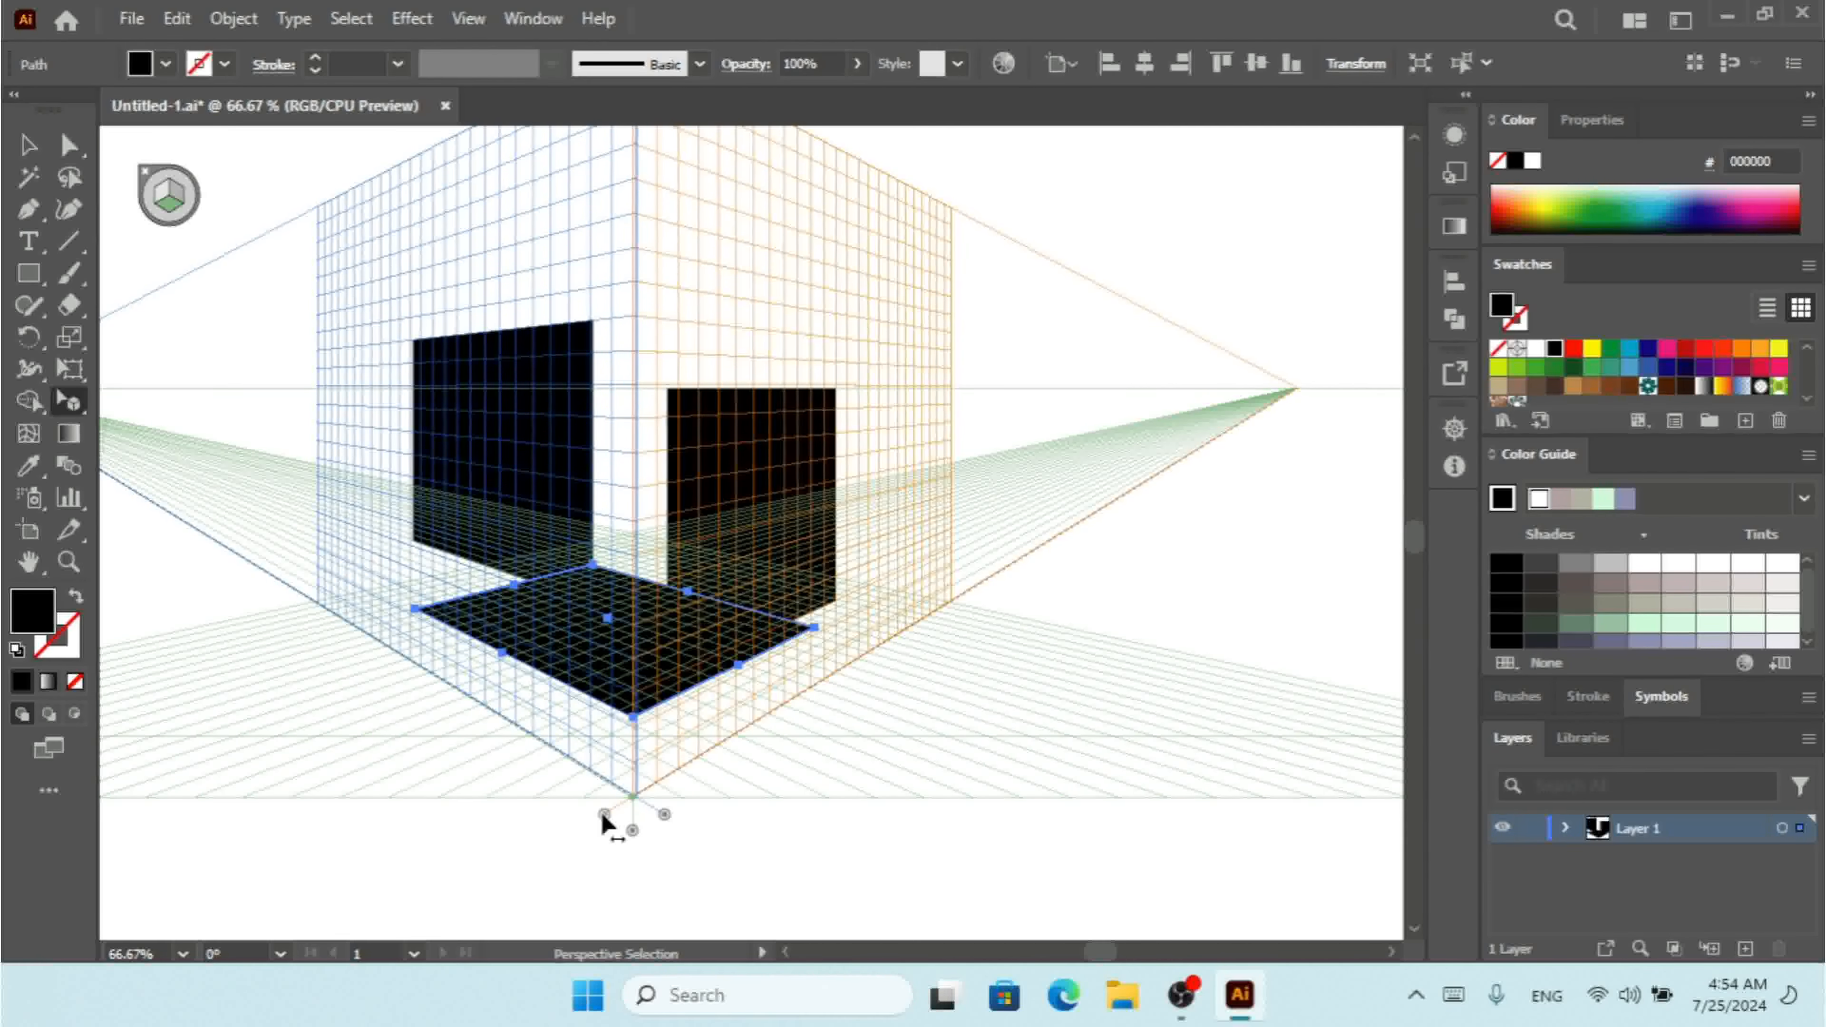
# - Select the rectangle on the left wall, make the left grid active, and apply Release with Perspective to the rectangle
pyautogui.click(45, 143)
pyautogui.click(578, 395)
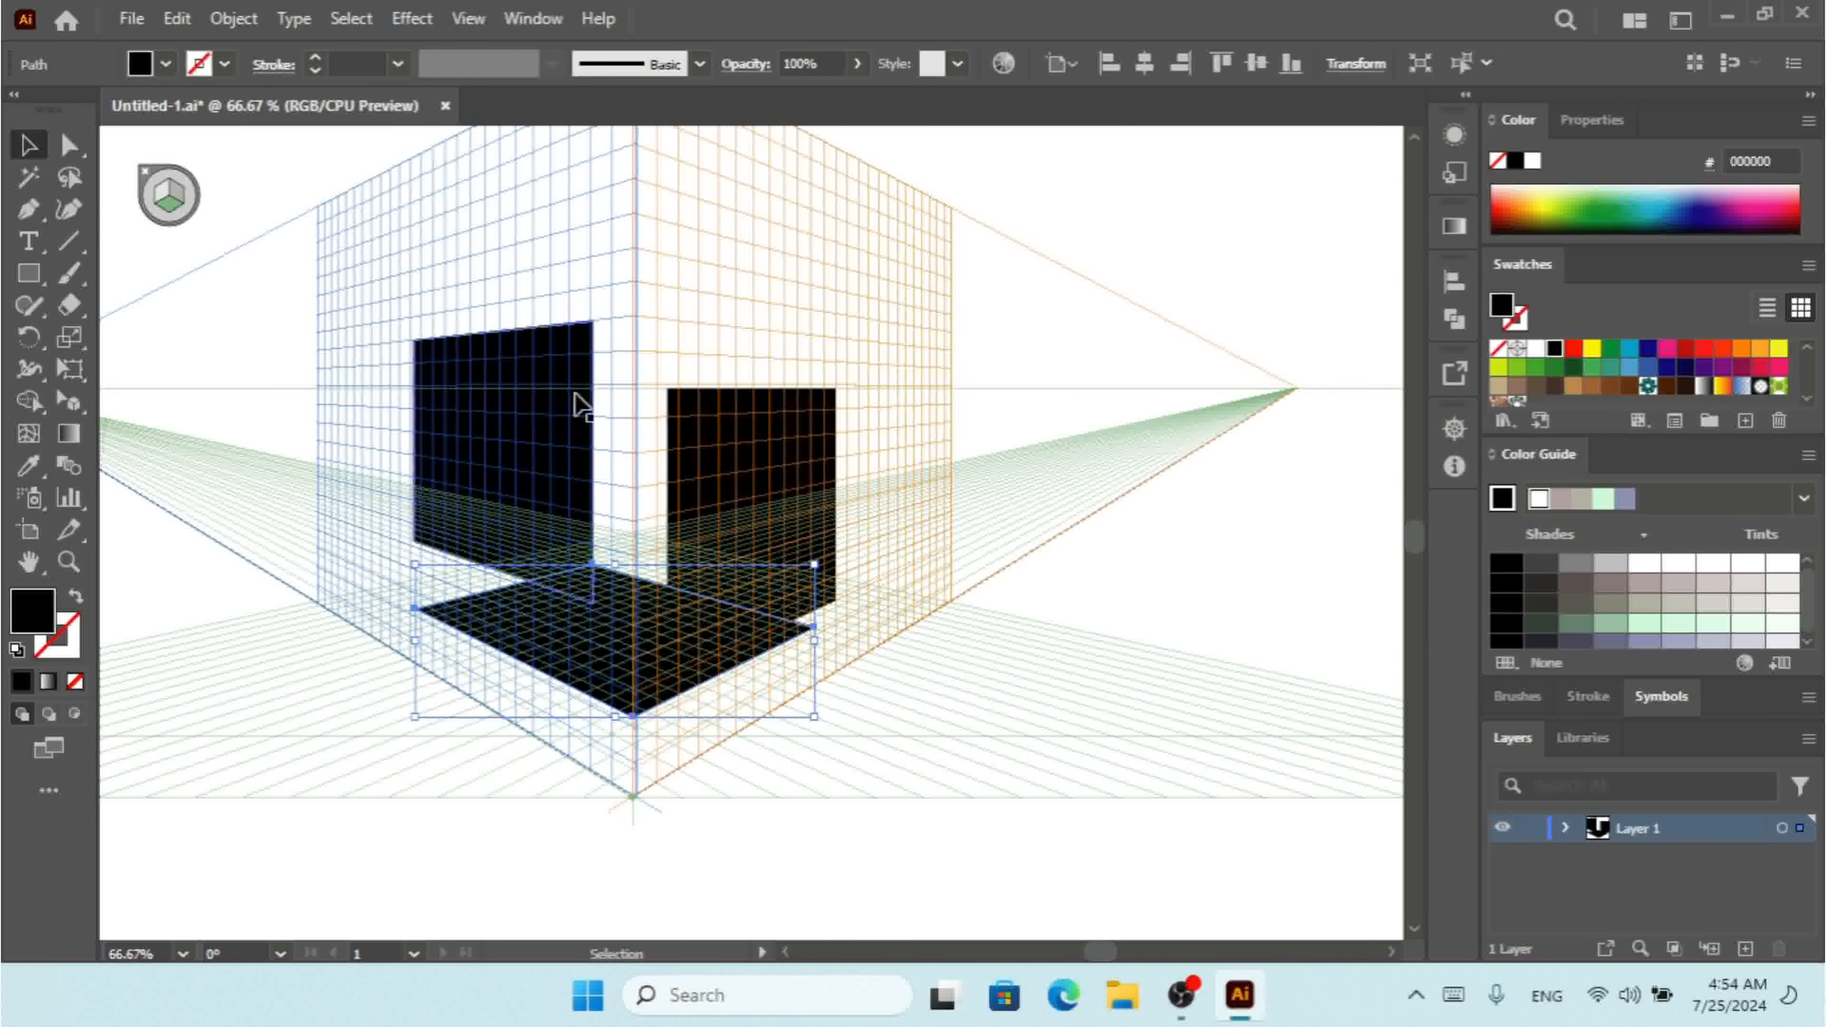
pyautogui.press('1')
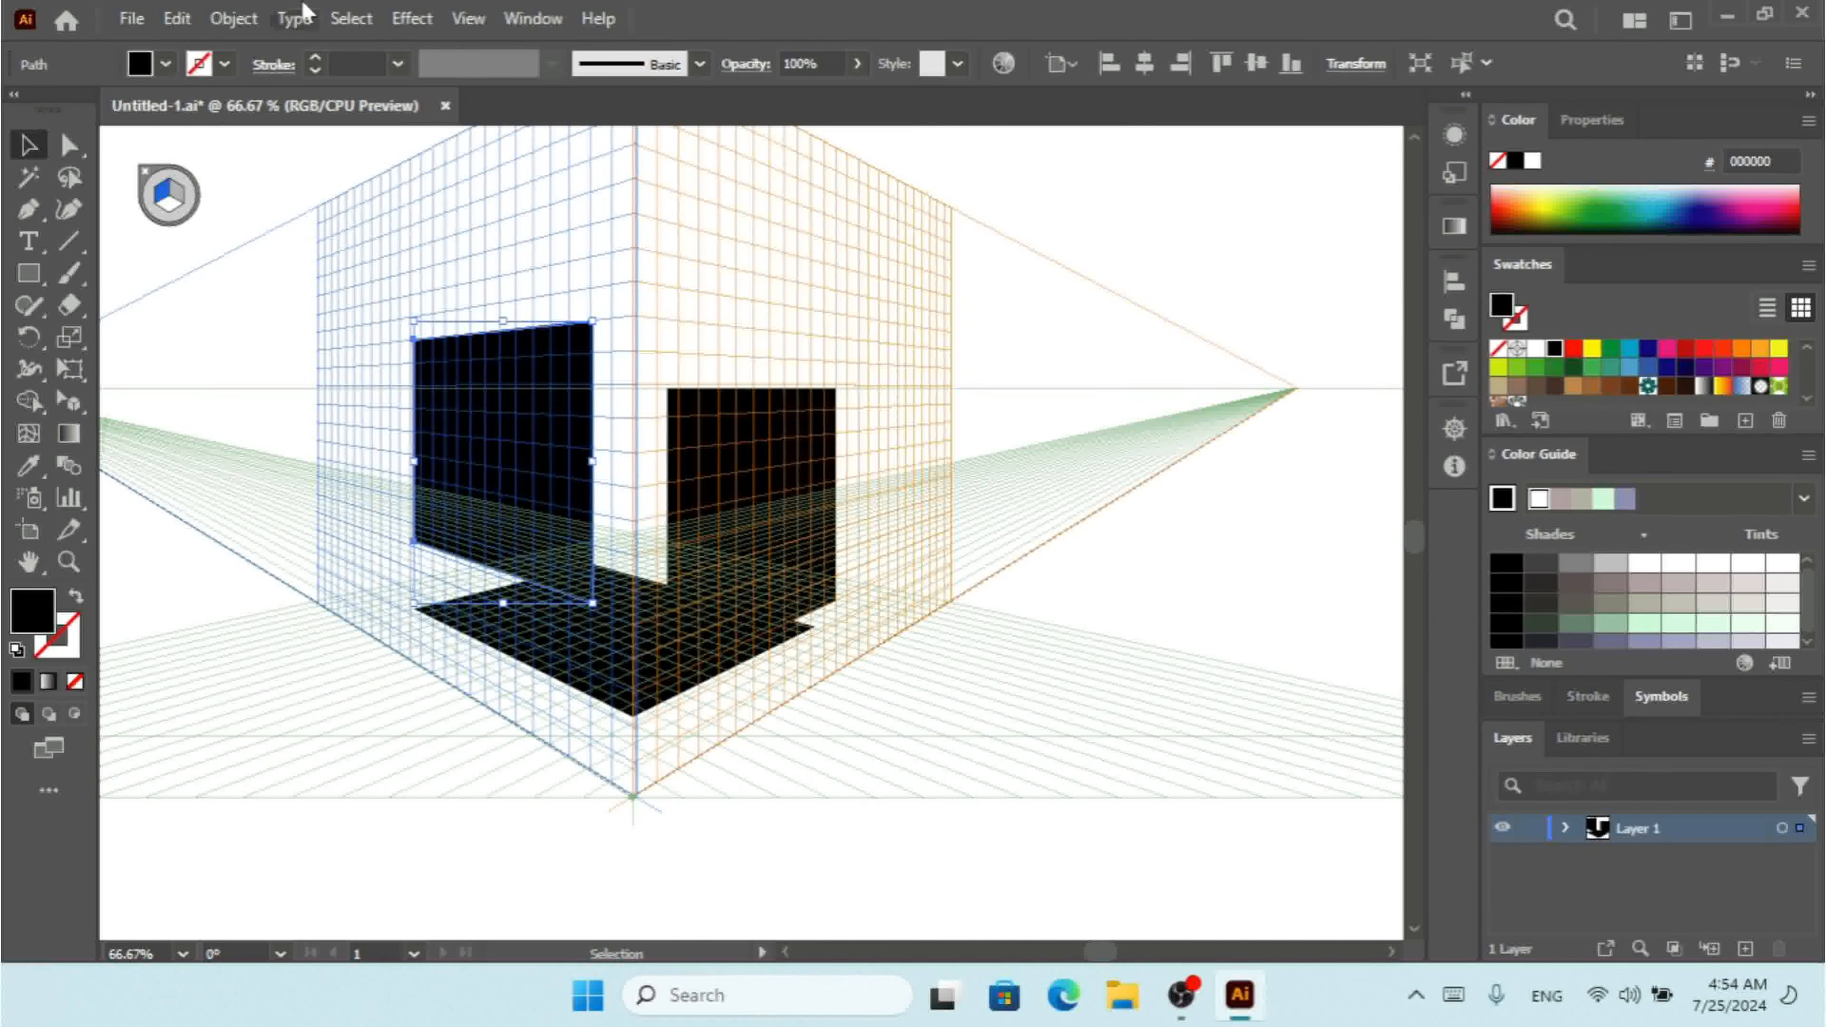
pyautogui.click(233, 18)
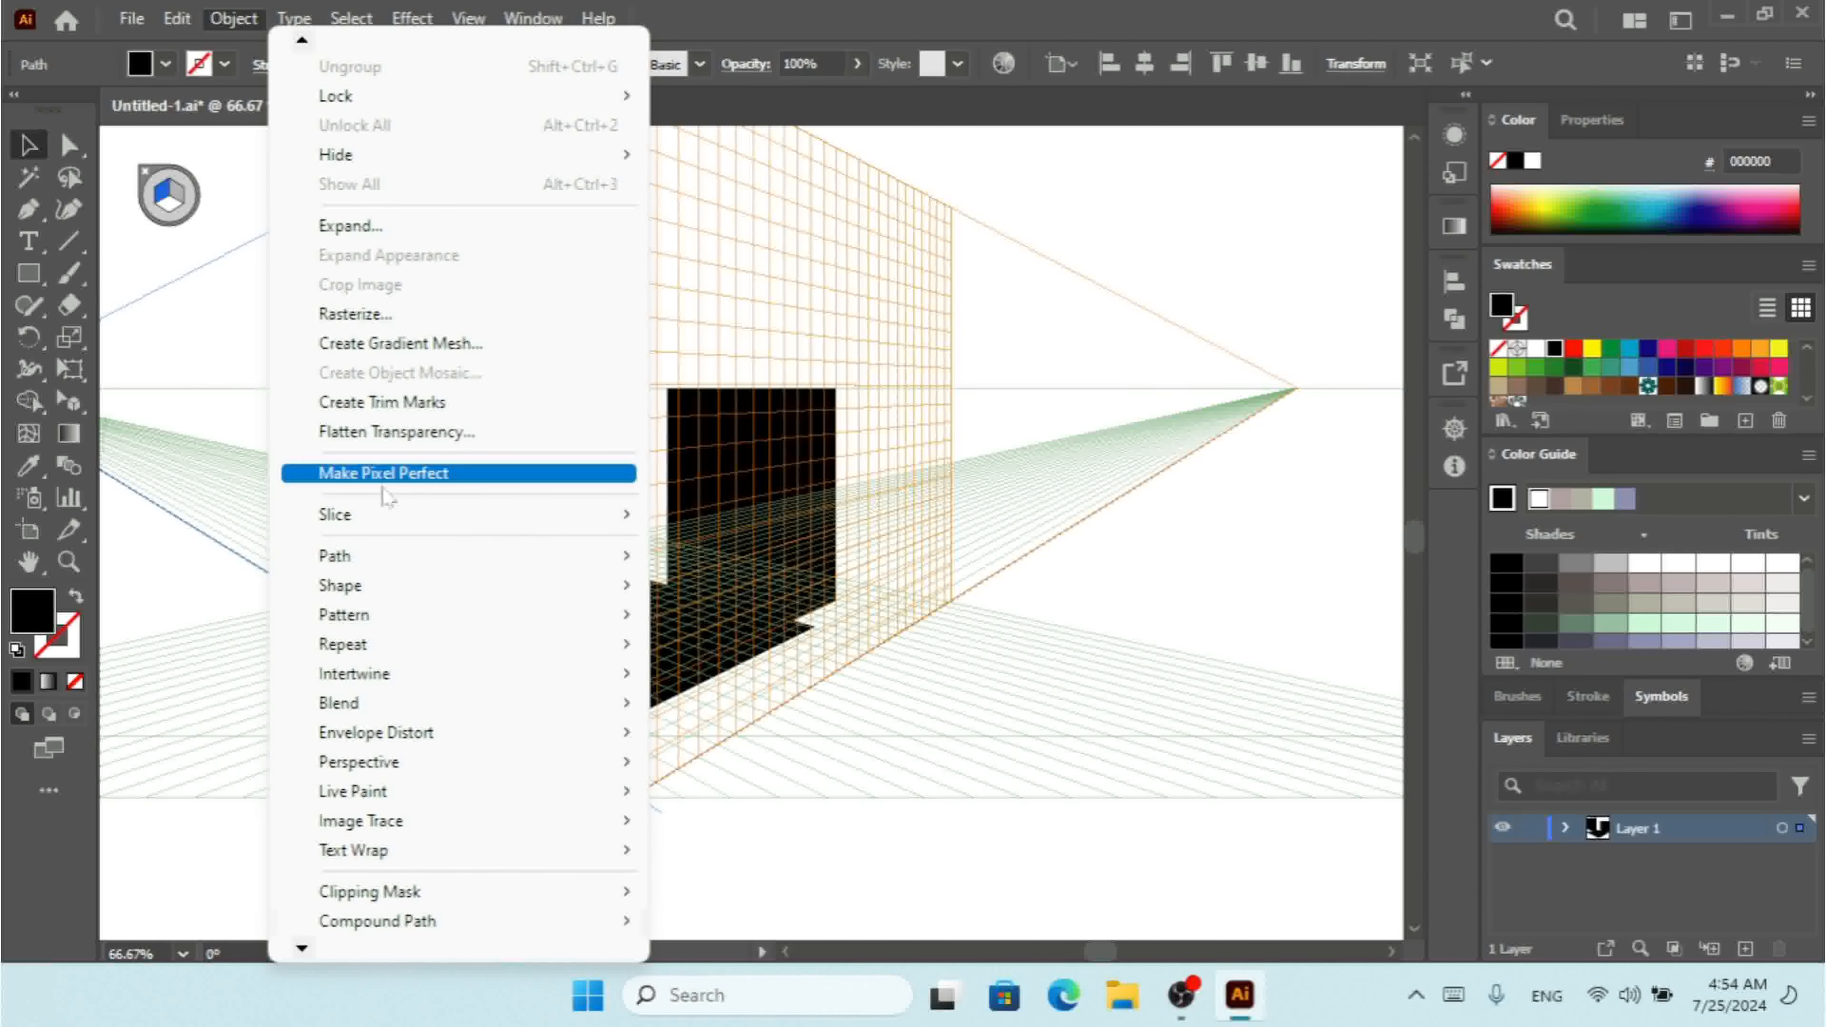
pyautogui.moveTo(464, 764)
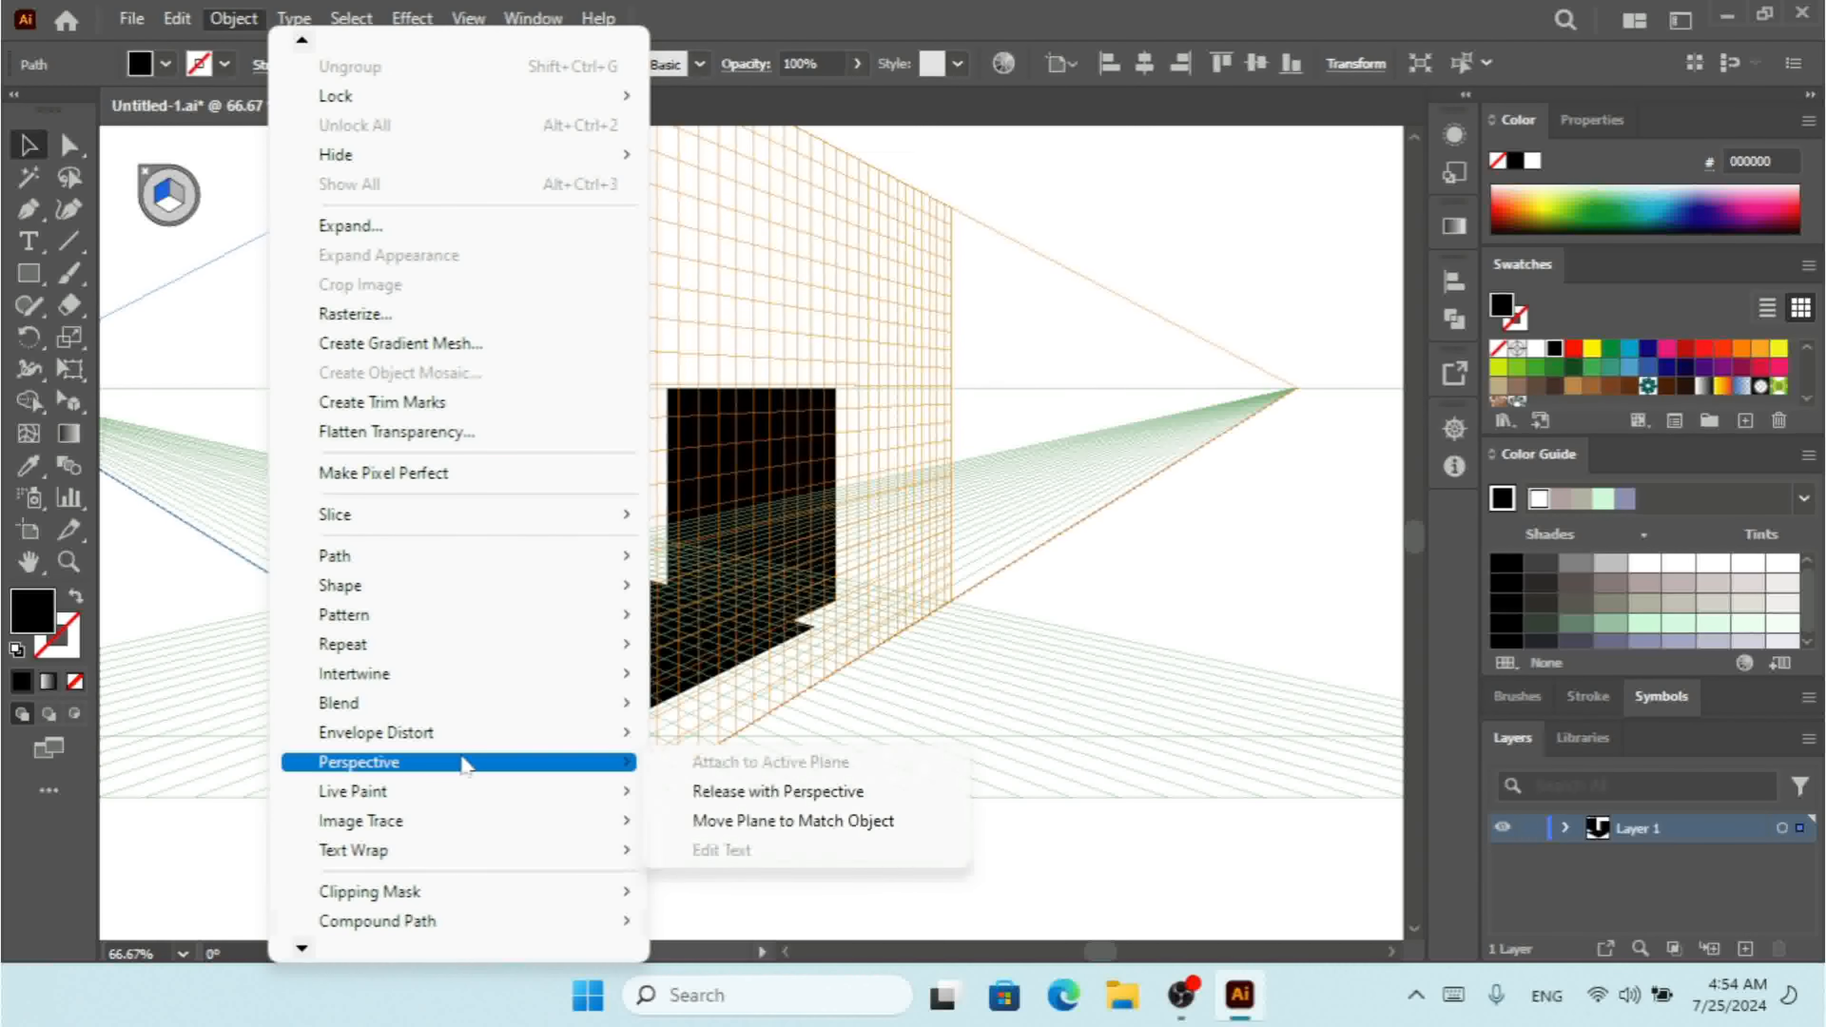
pyautogui.click(801, 794)
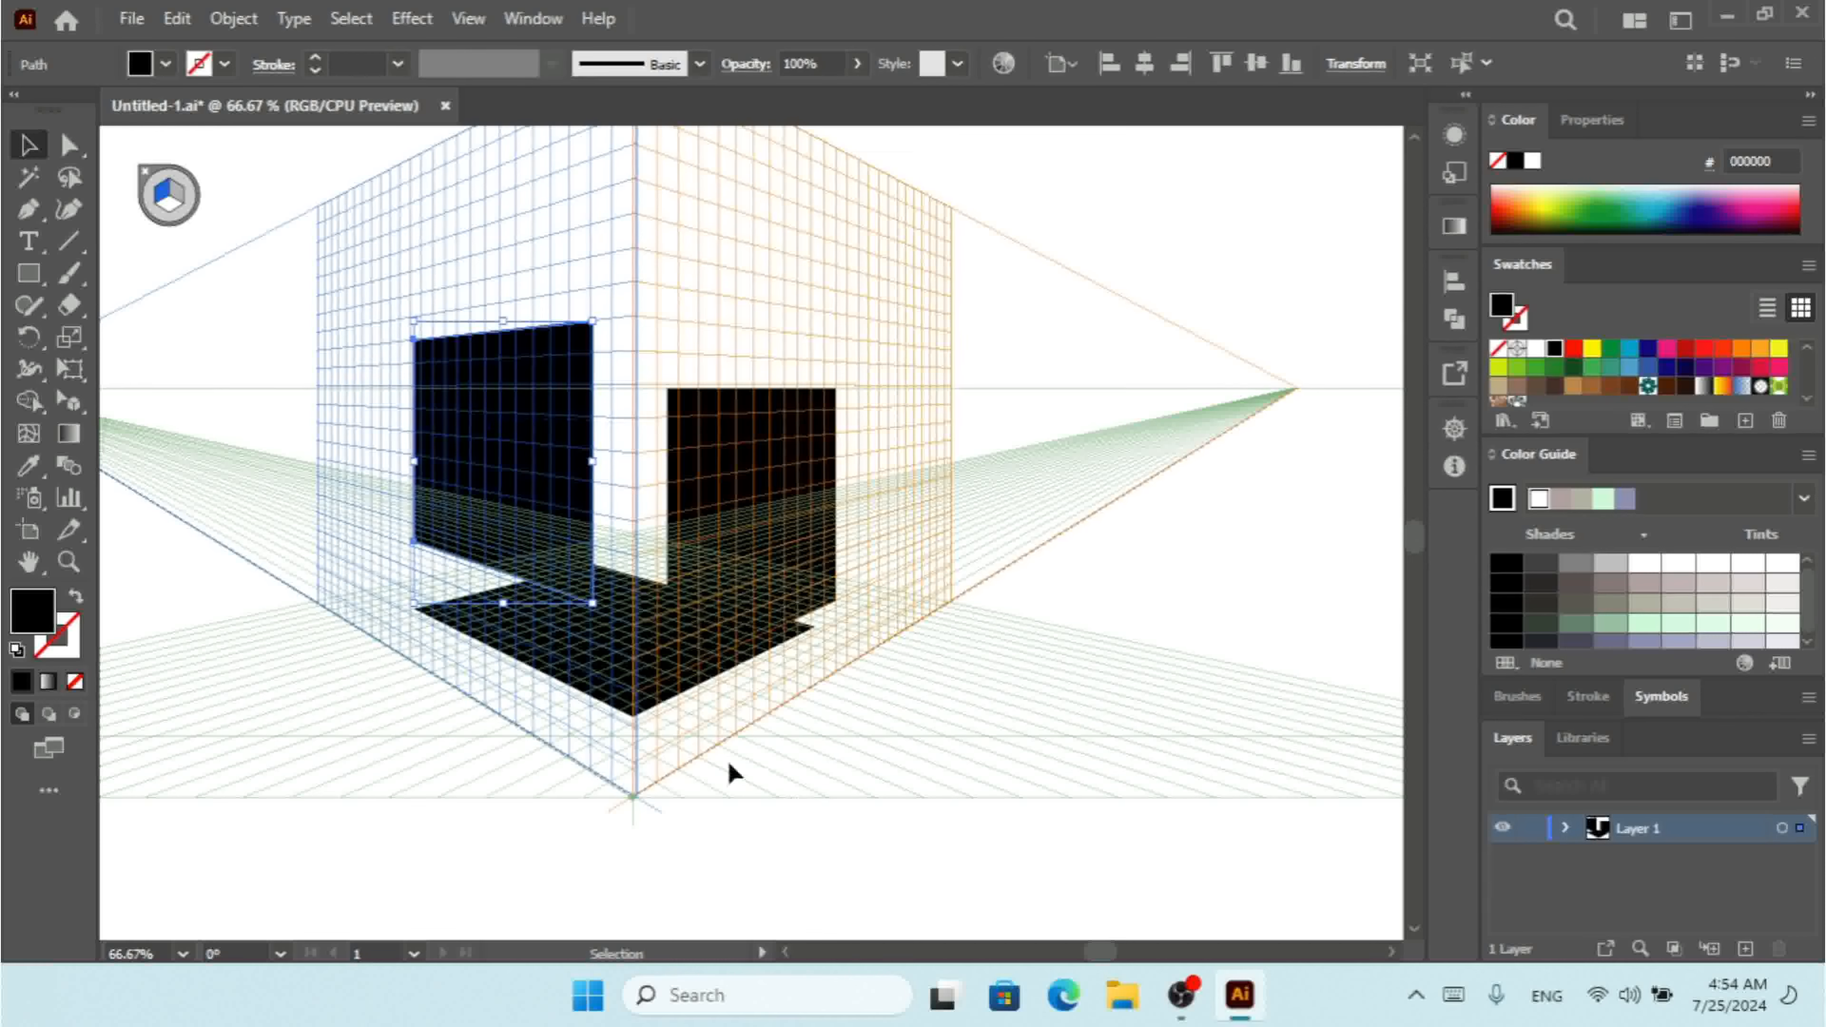
# - Attach the released rectangle to the active left plane
pyautogui.click(237, 20)
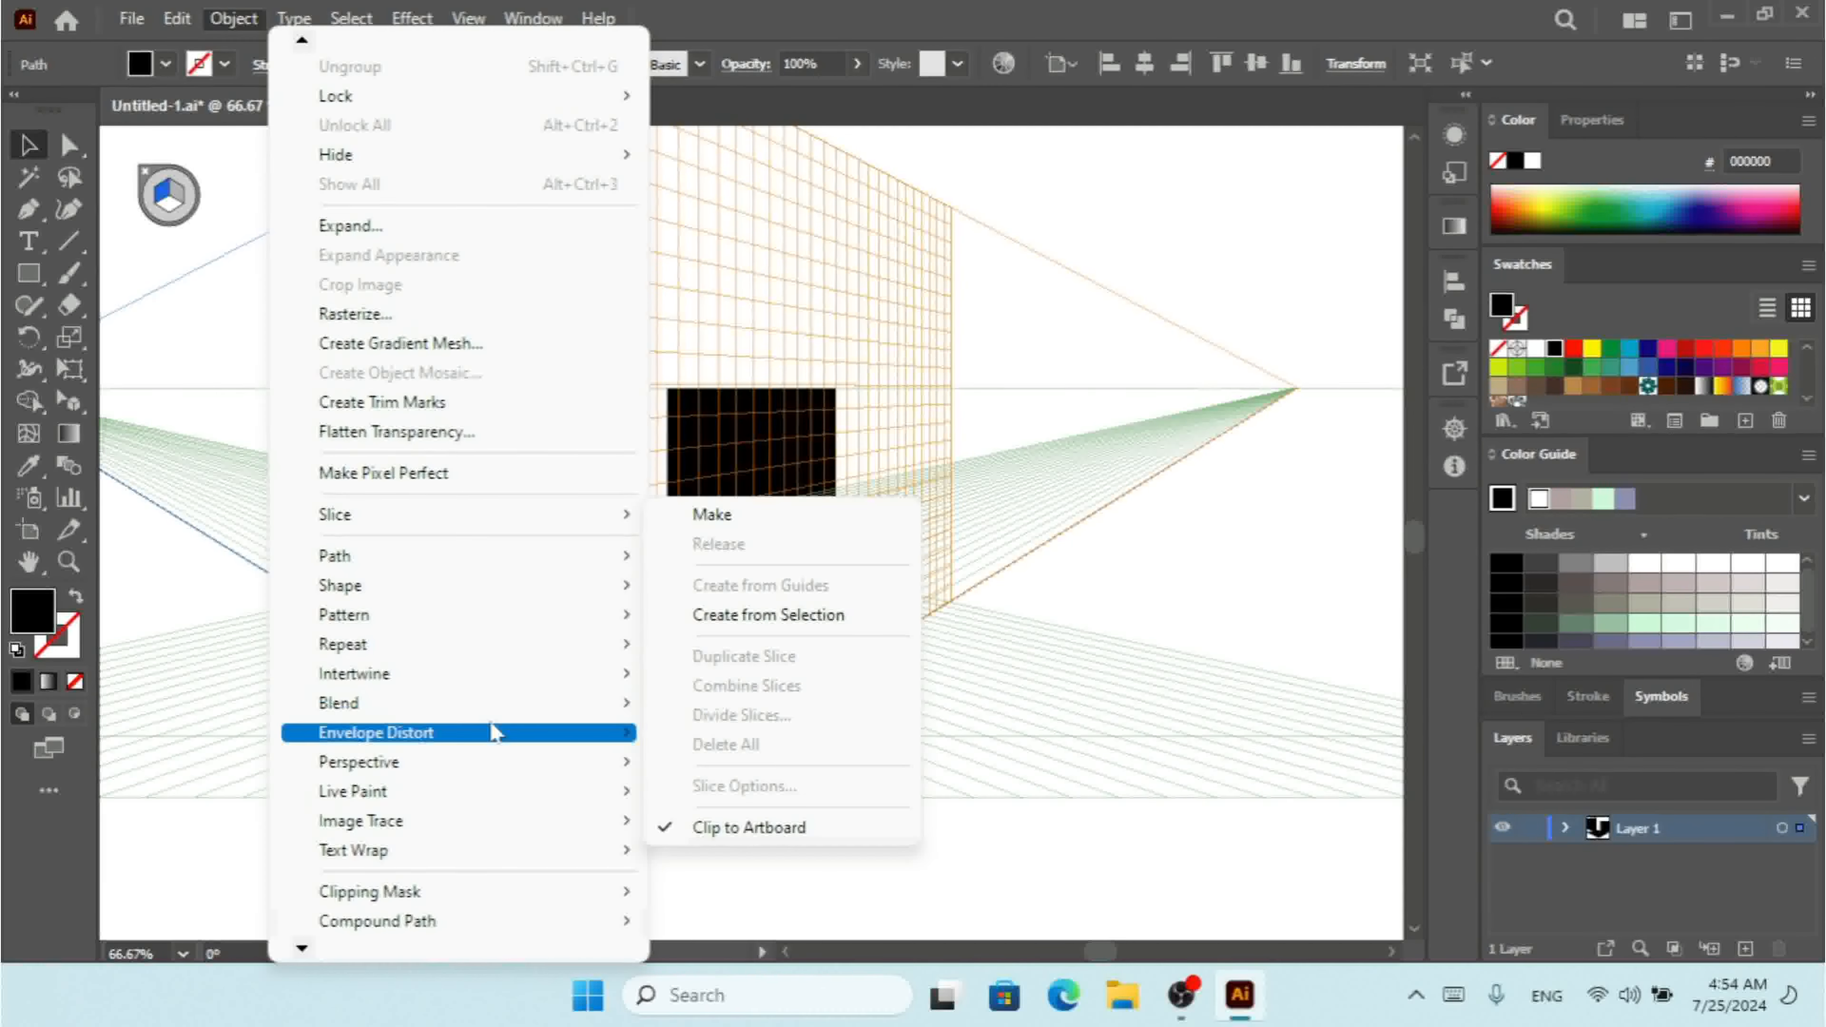
pyautogui.moveTo(549, 762)
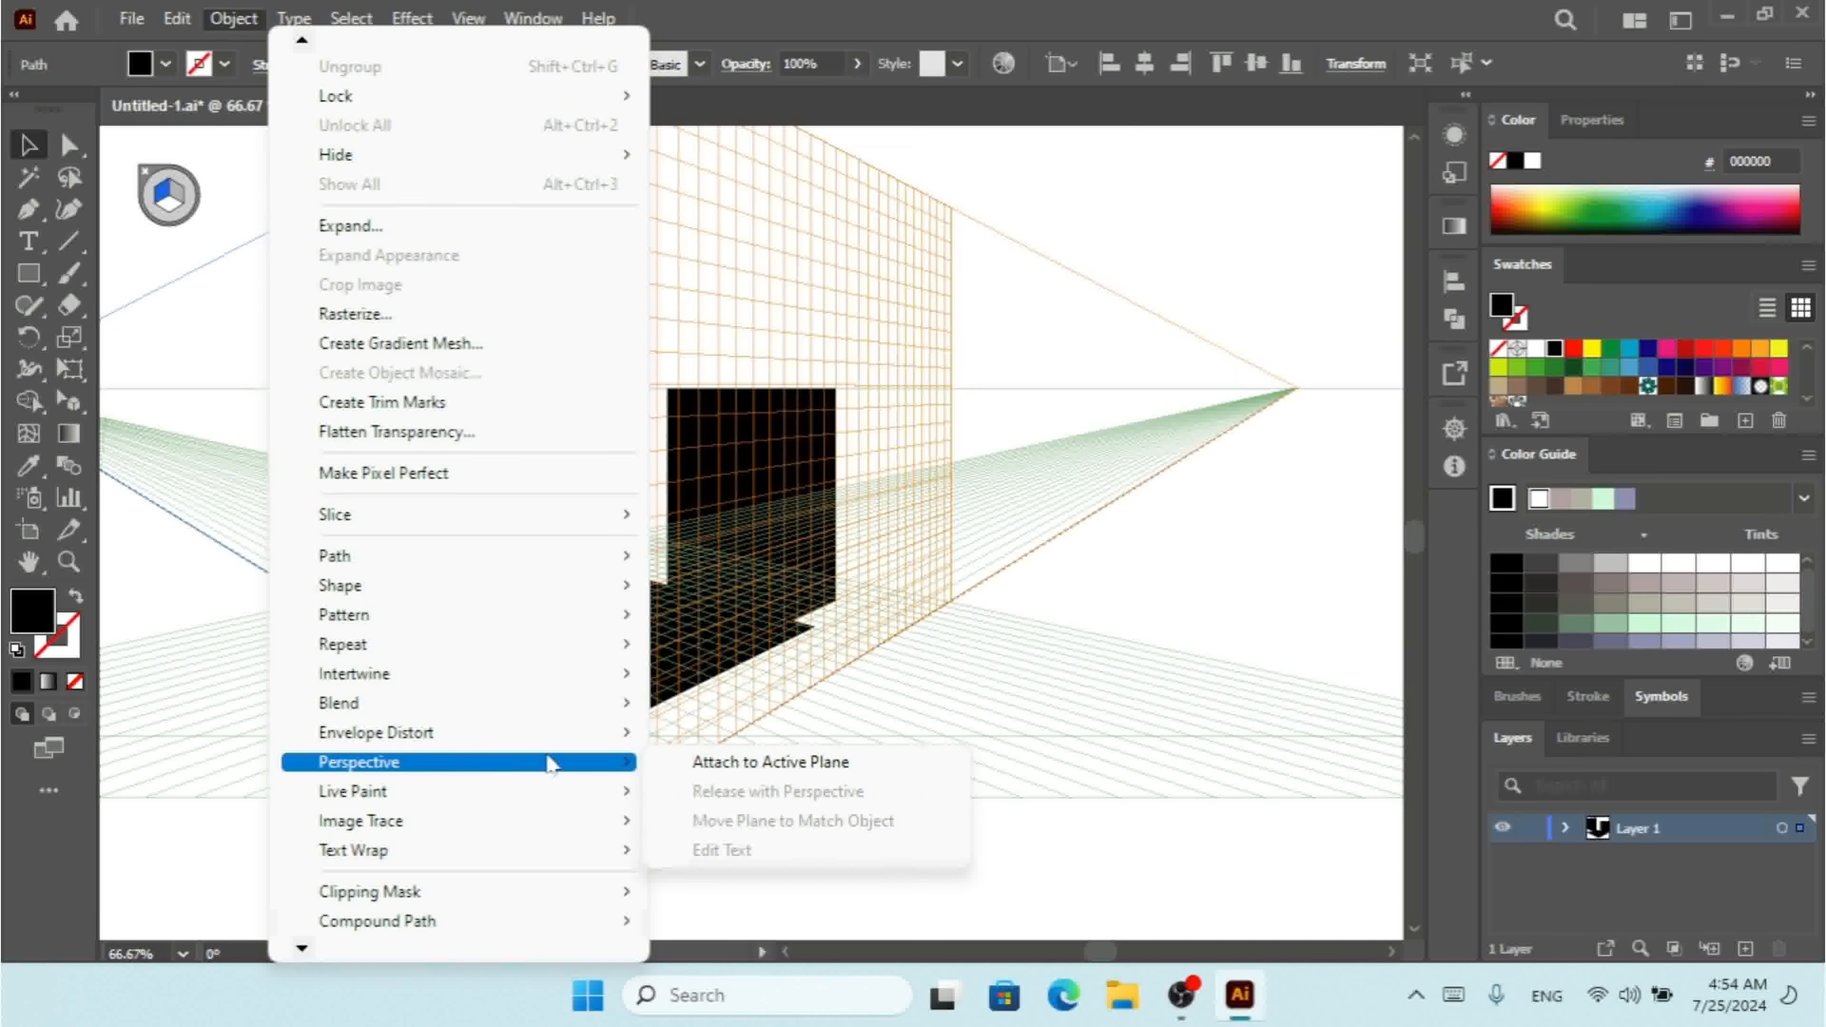
pyautogui.click(846, 764)
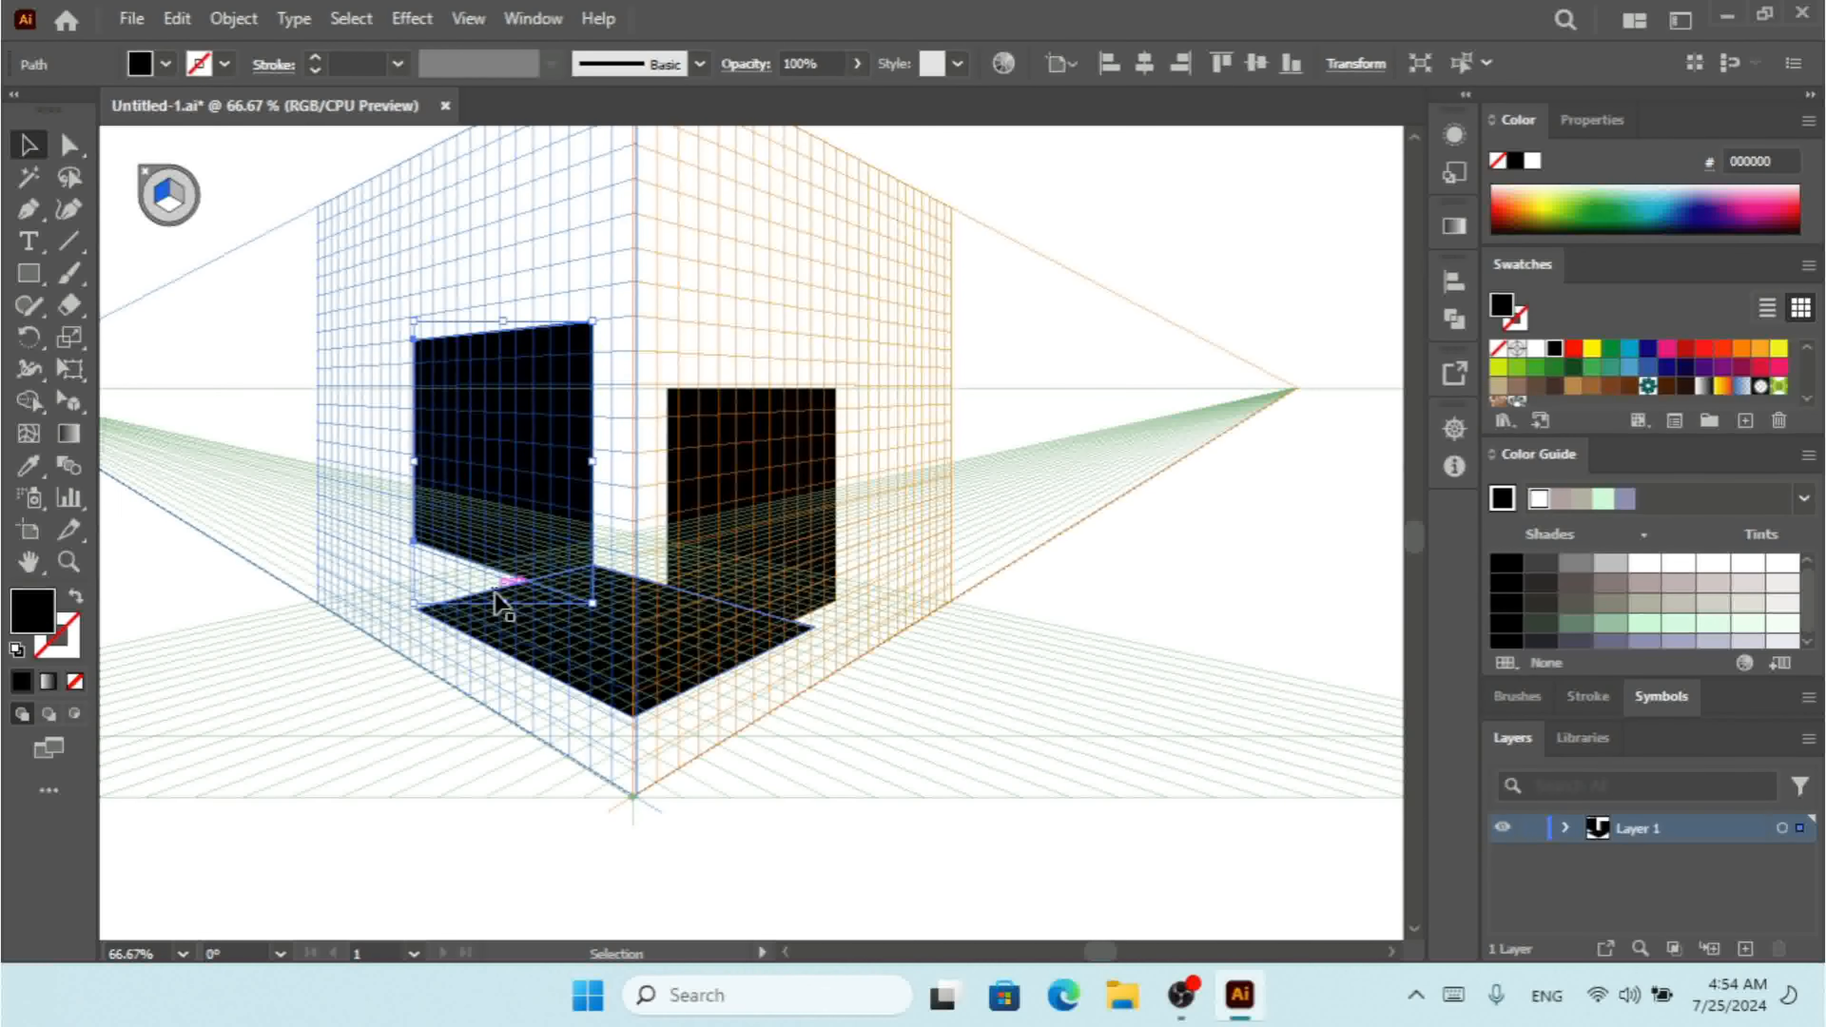
# - Slide the left grid plane away from the corner and realign it to the selected rectangle with Move Plane to Match Object
pyautogui.hotkey('shift', 'v')
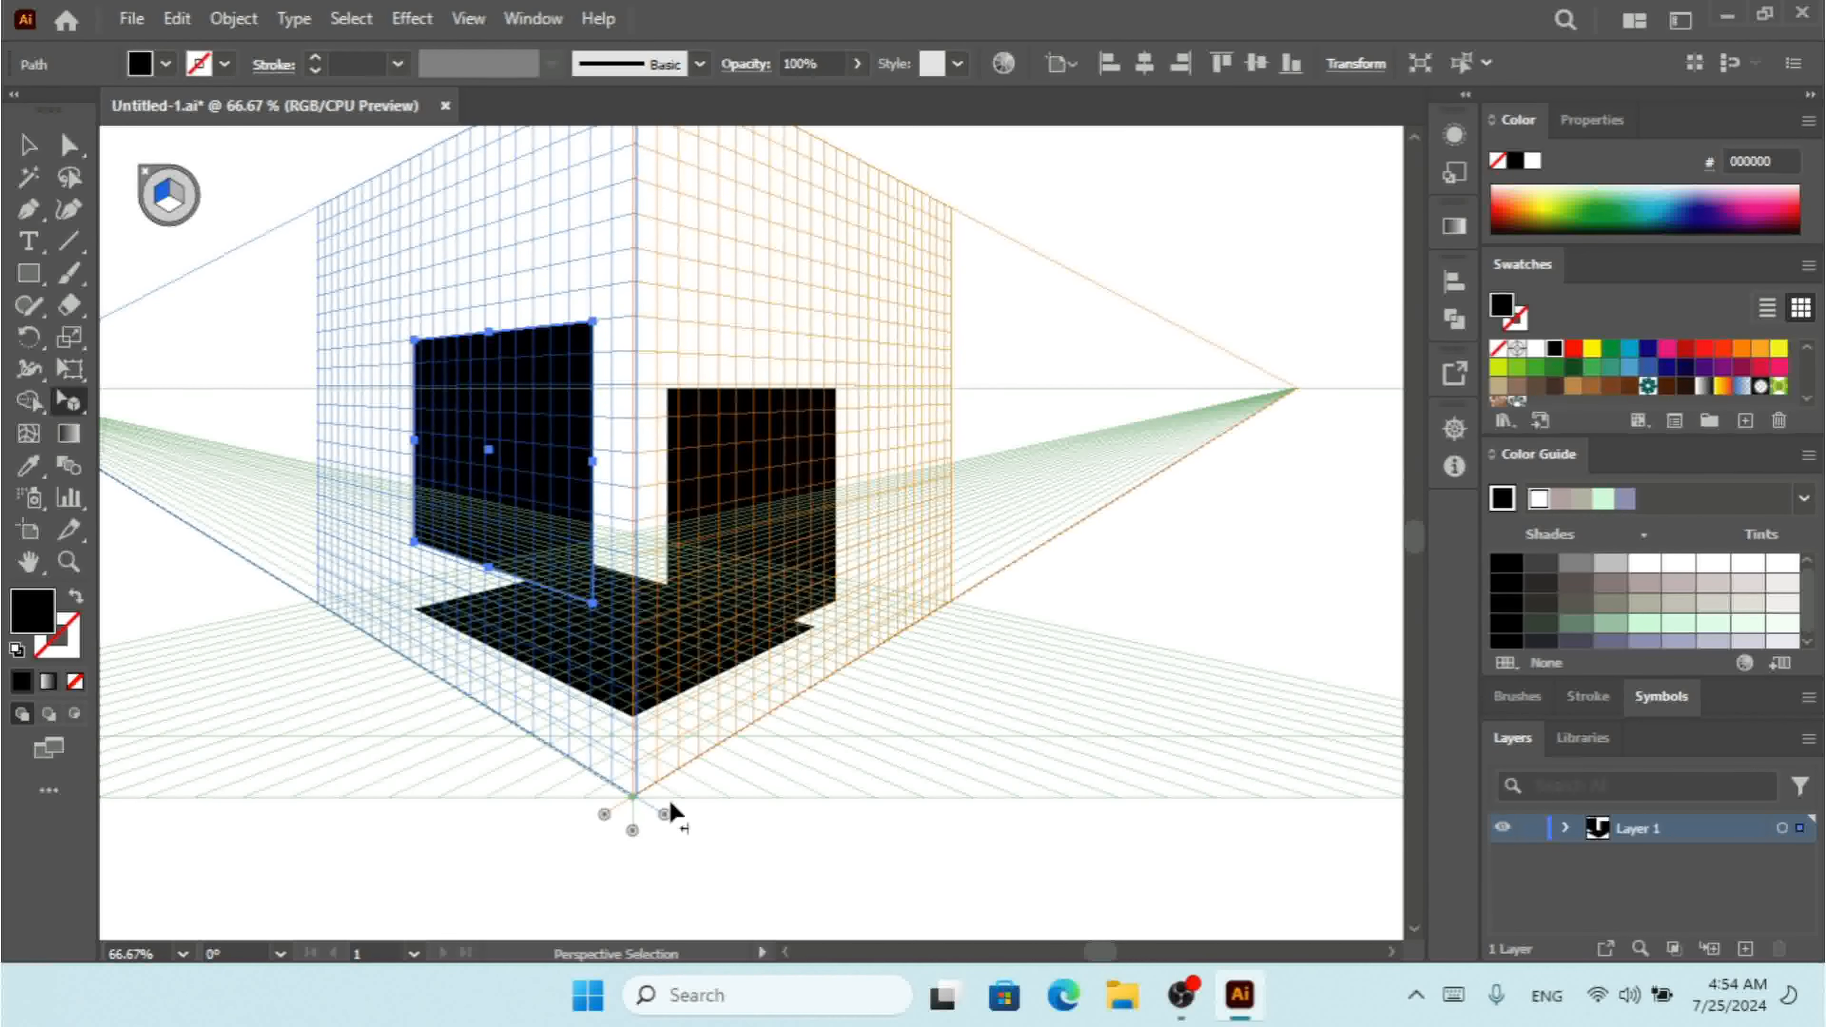
pyautogui.moveTo(666, 818); pyautogui.dragTo(264, 838)
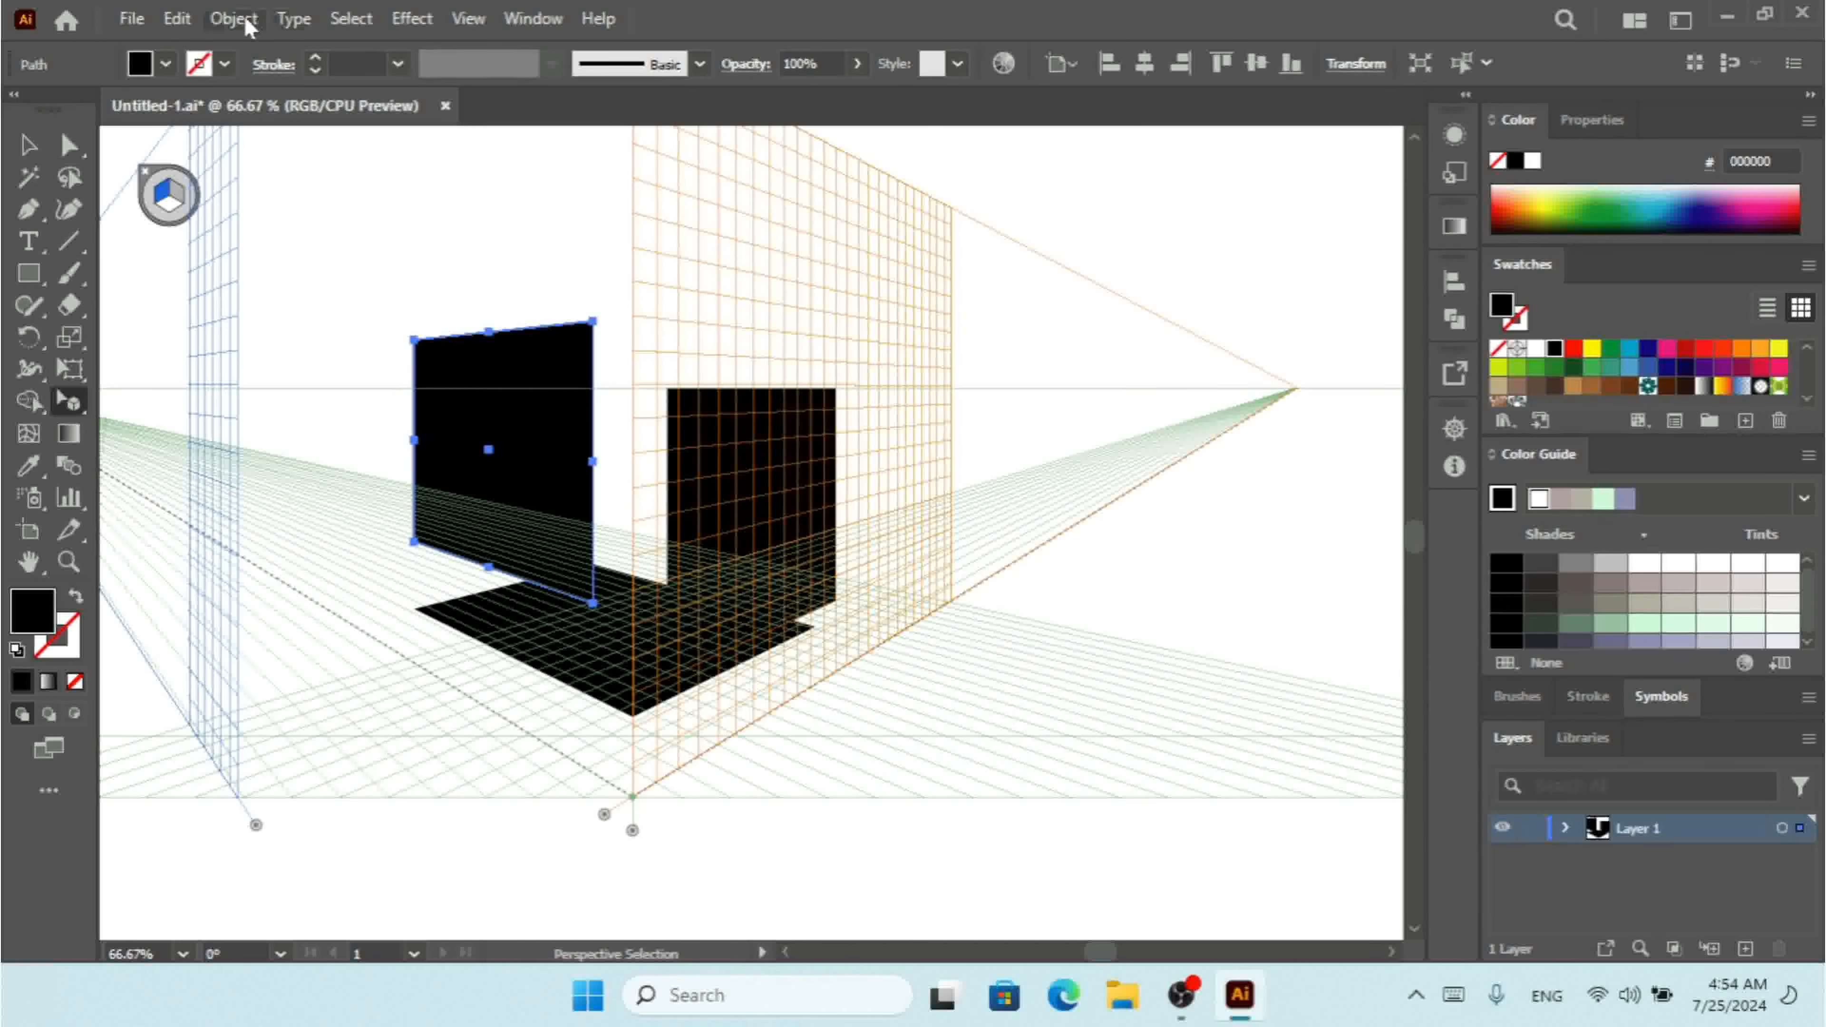
pyautogui.click(234, 18)
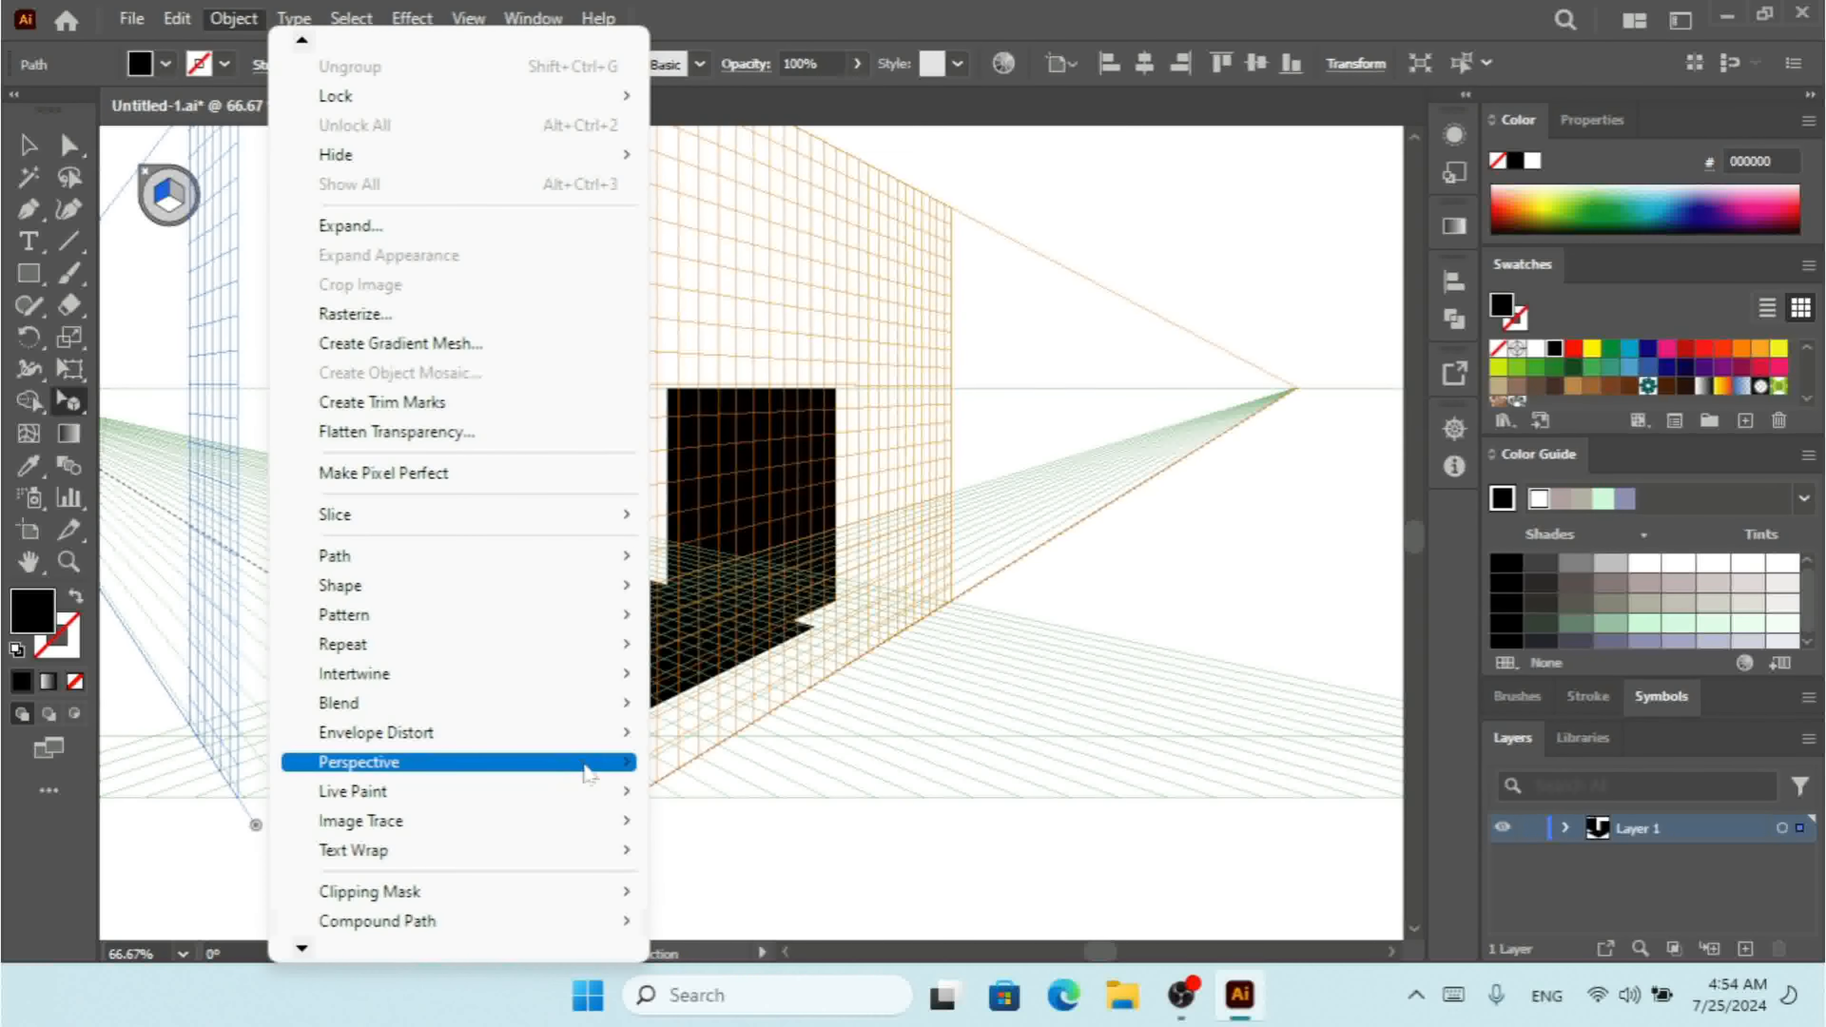
pyautogui.moveTo(588, 773)
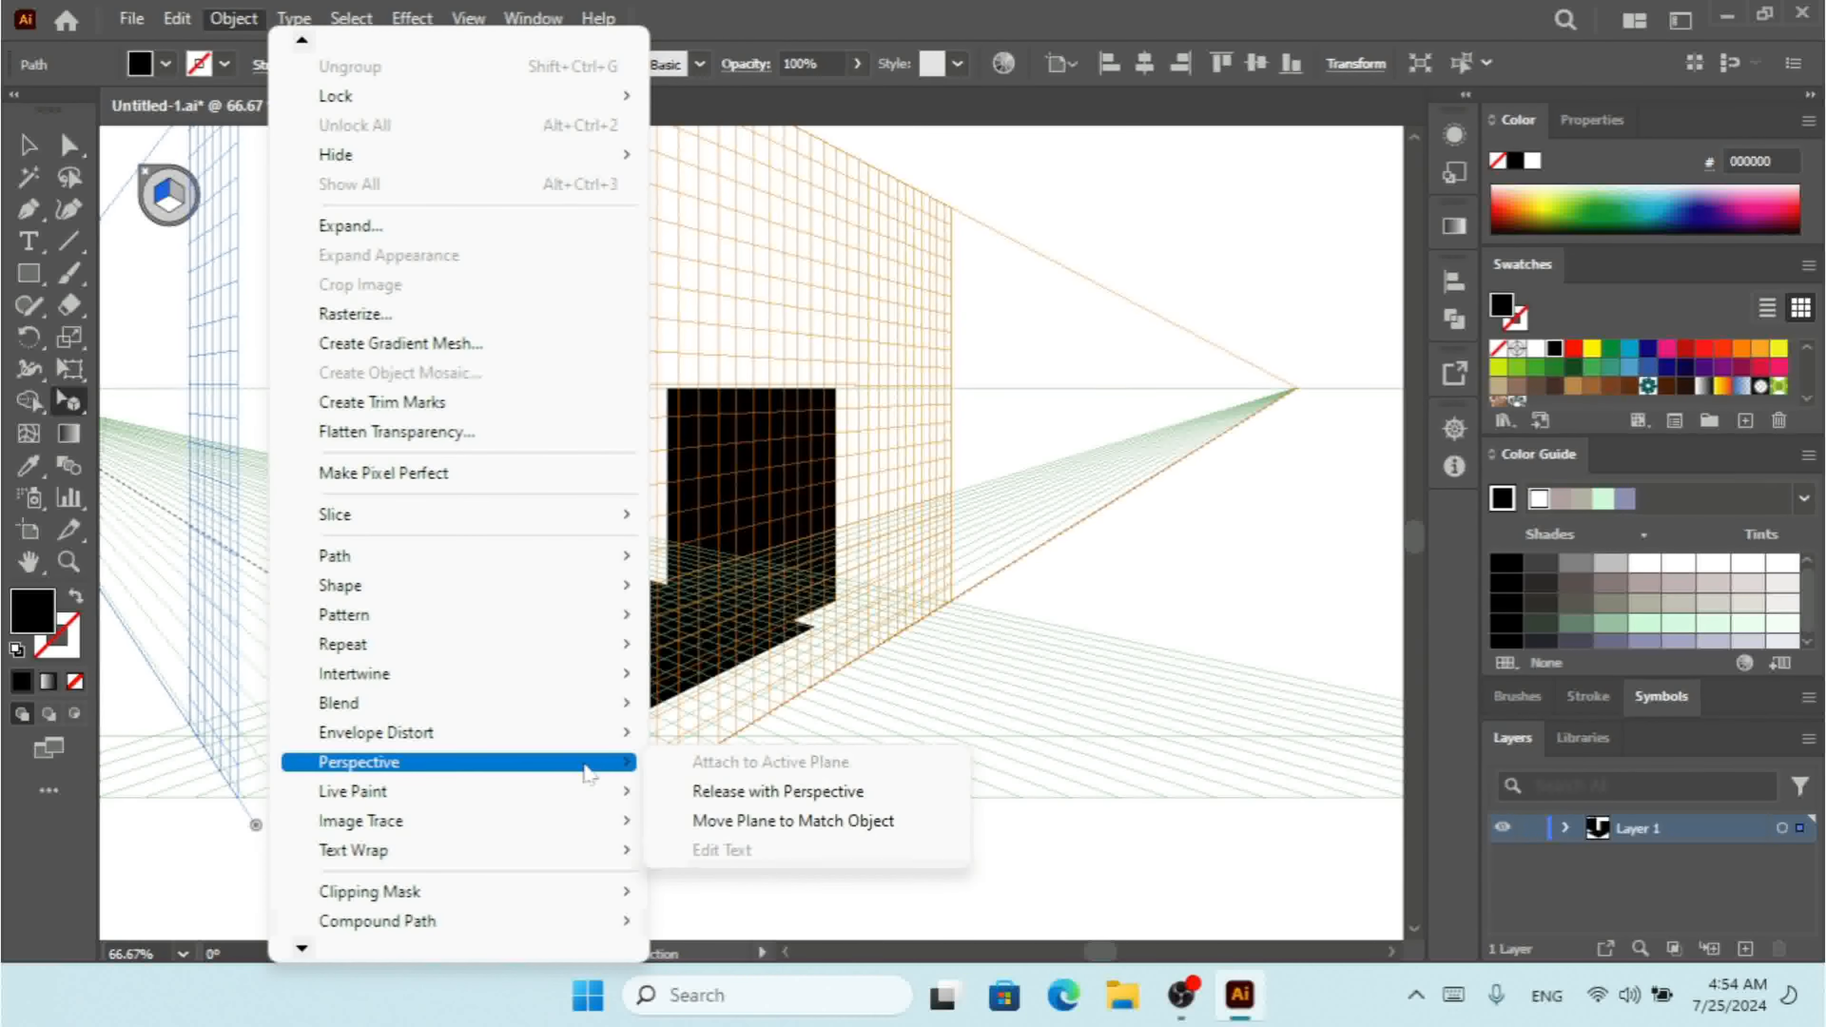
pyautogui.click(798, 822)
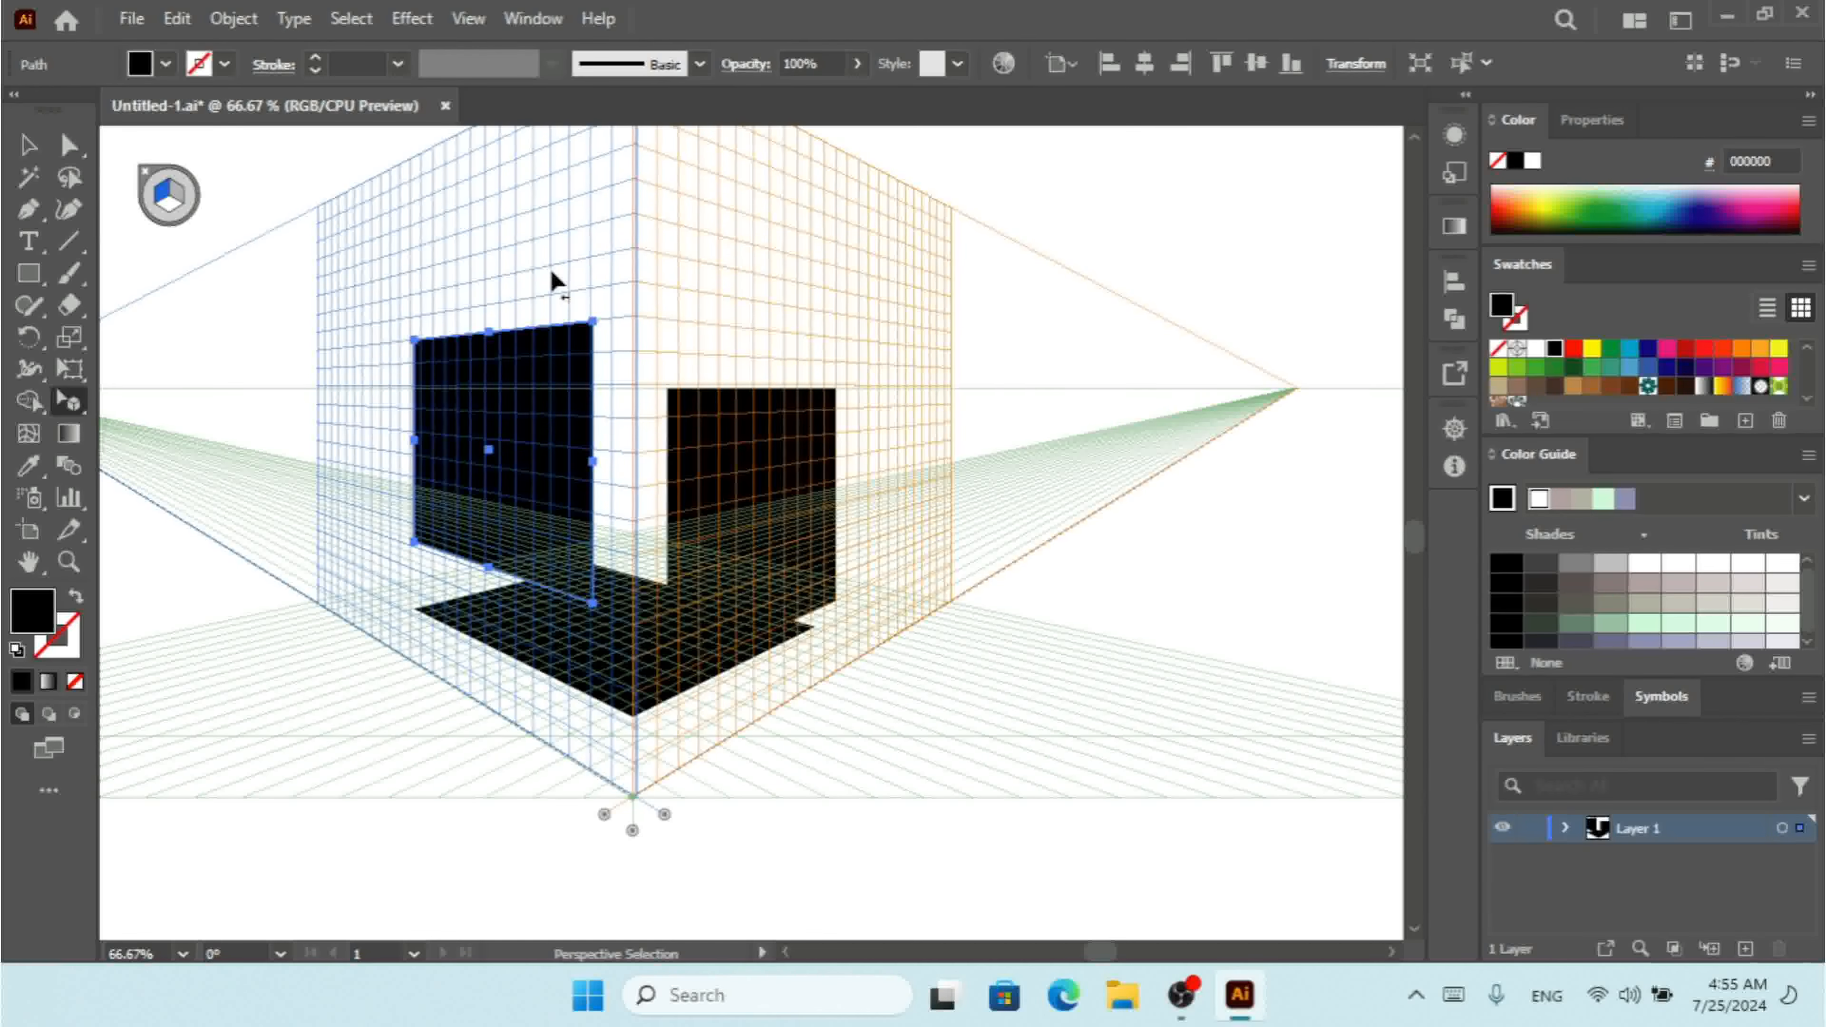
pyautogui.click(237, 19)
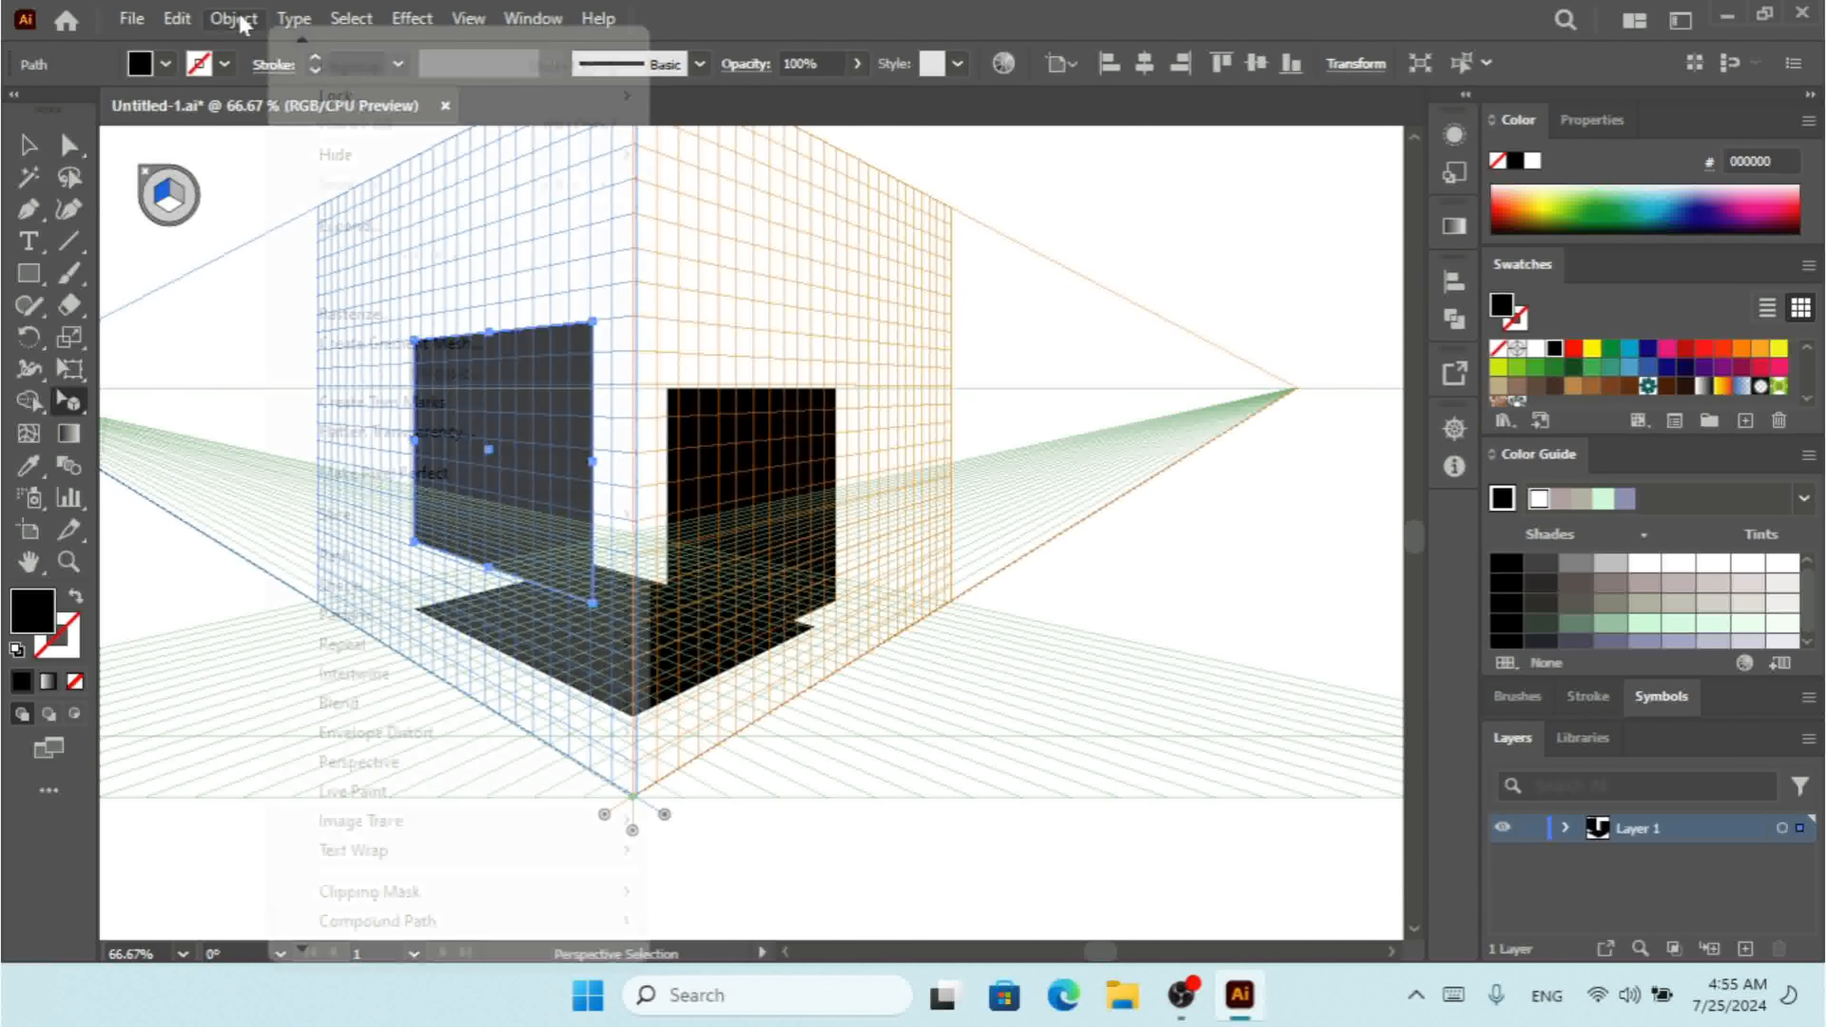
pyautogui.moveTo(538, 768)
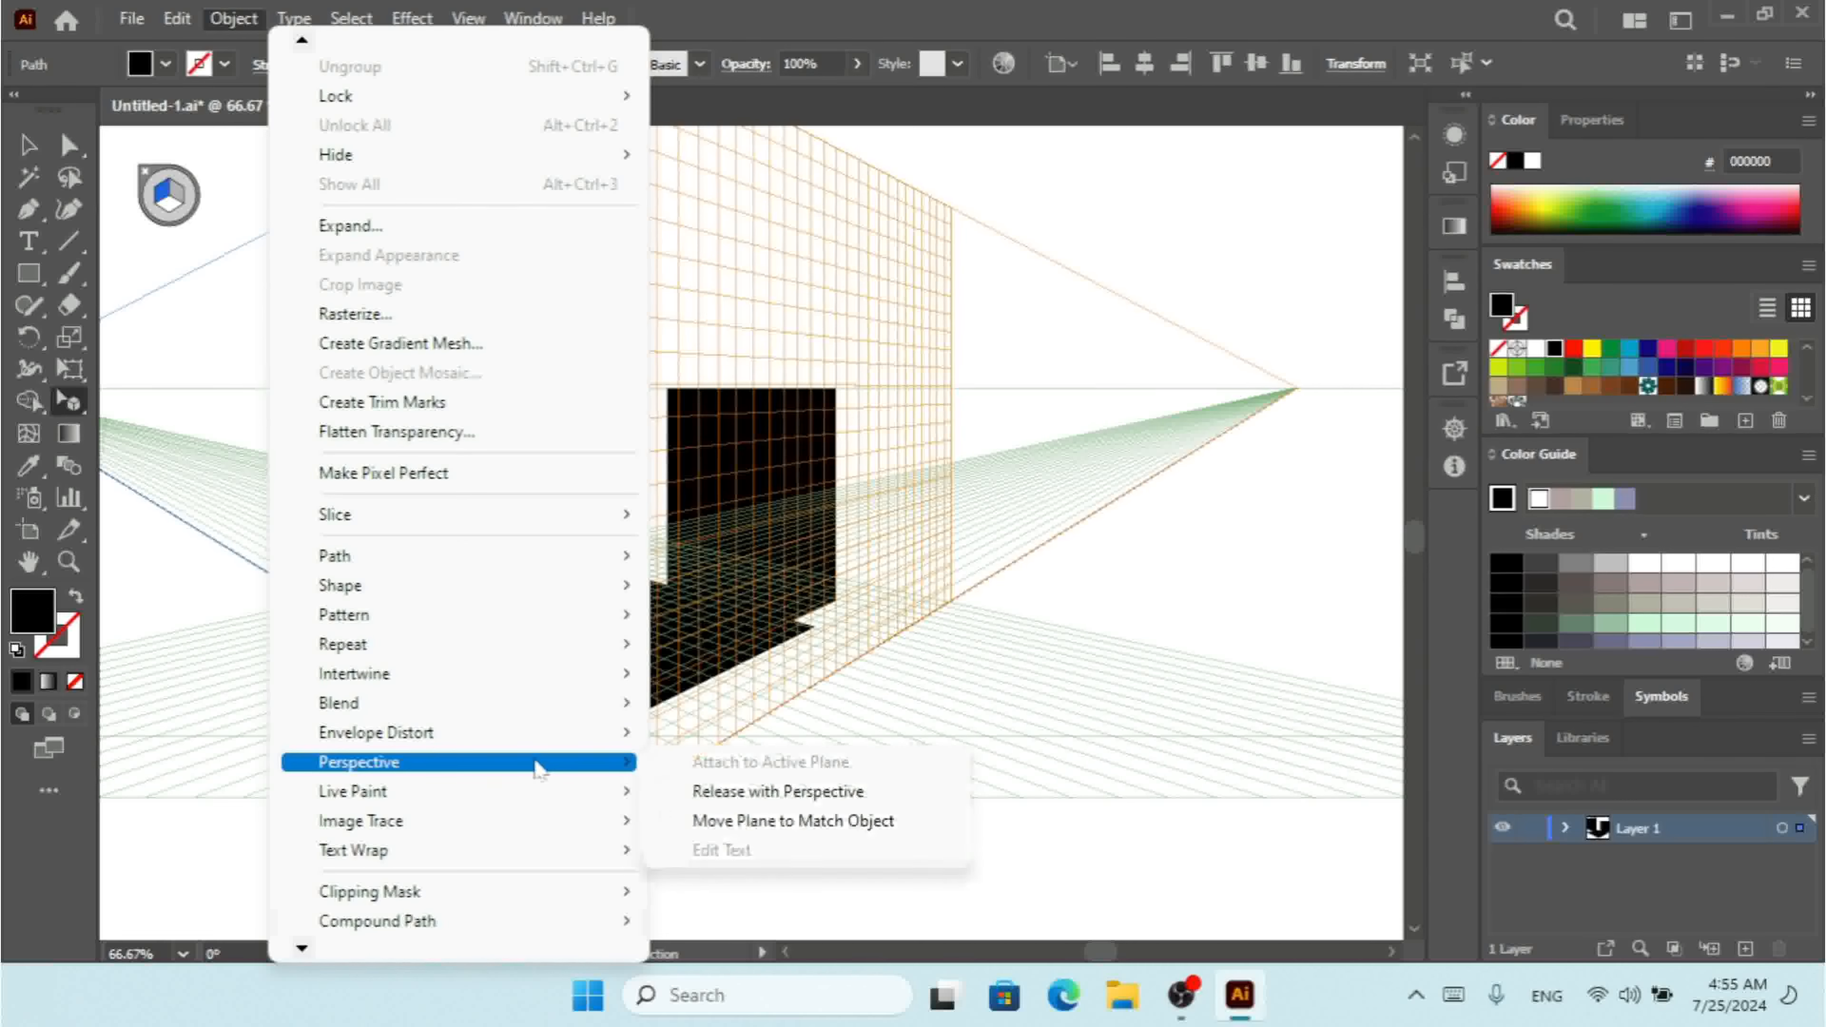
pyautogui.click(766, 852)
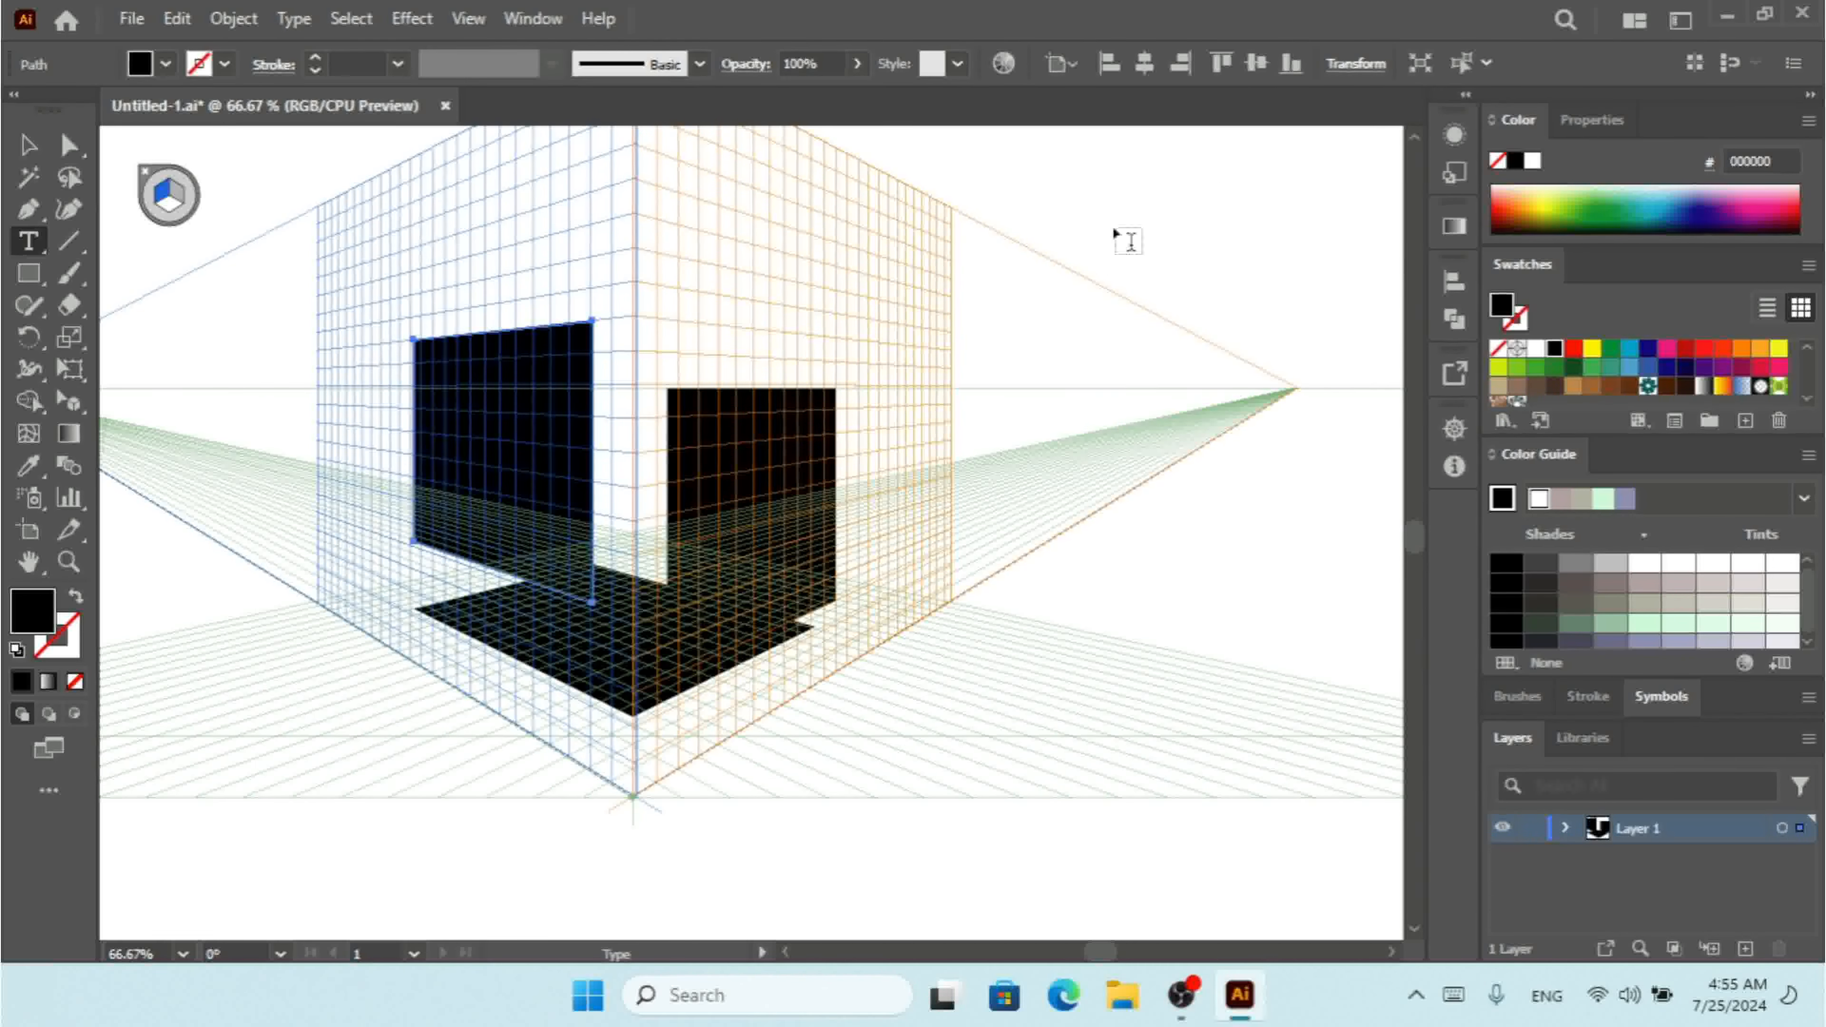
# - Add a "Lorem ipsum" point text on the empty canvas beside the grid and enlarge it to about 33 pt
pyautogui.click(1188, 180)
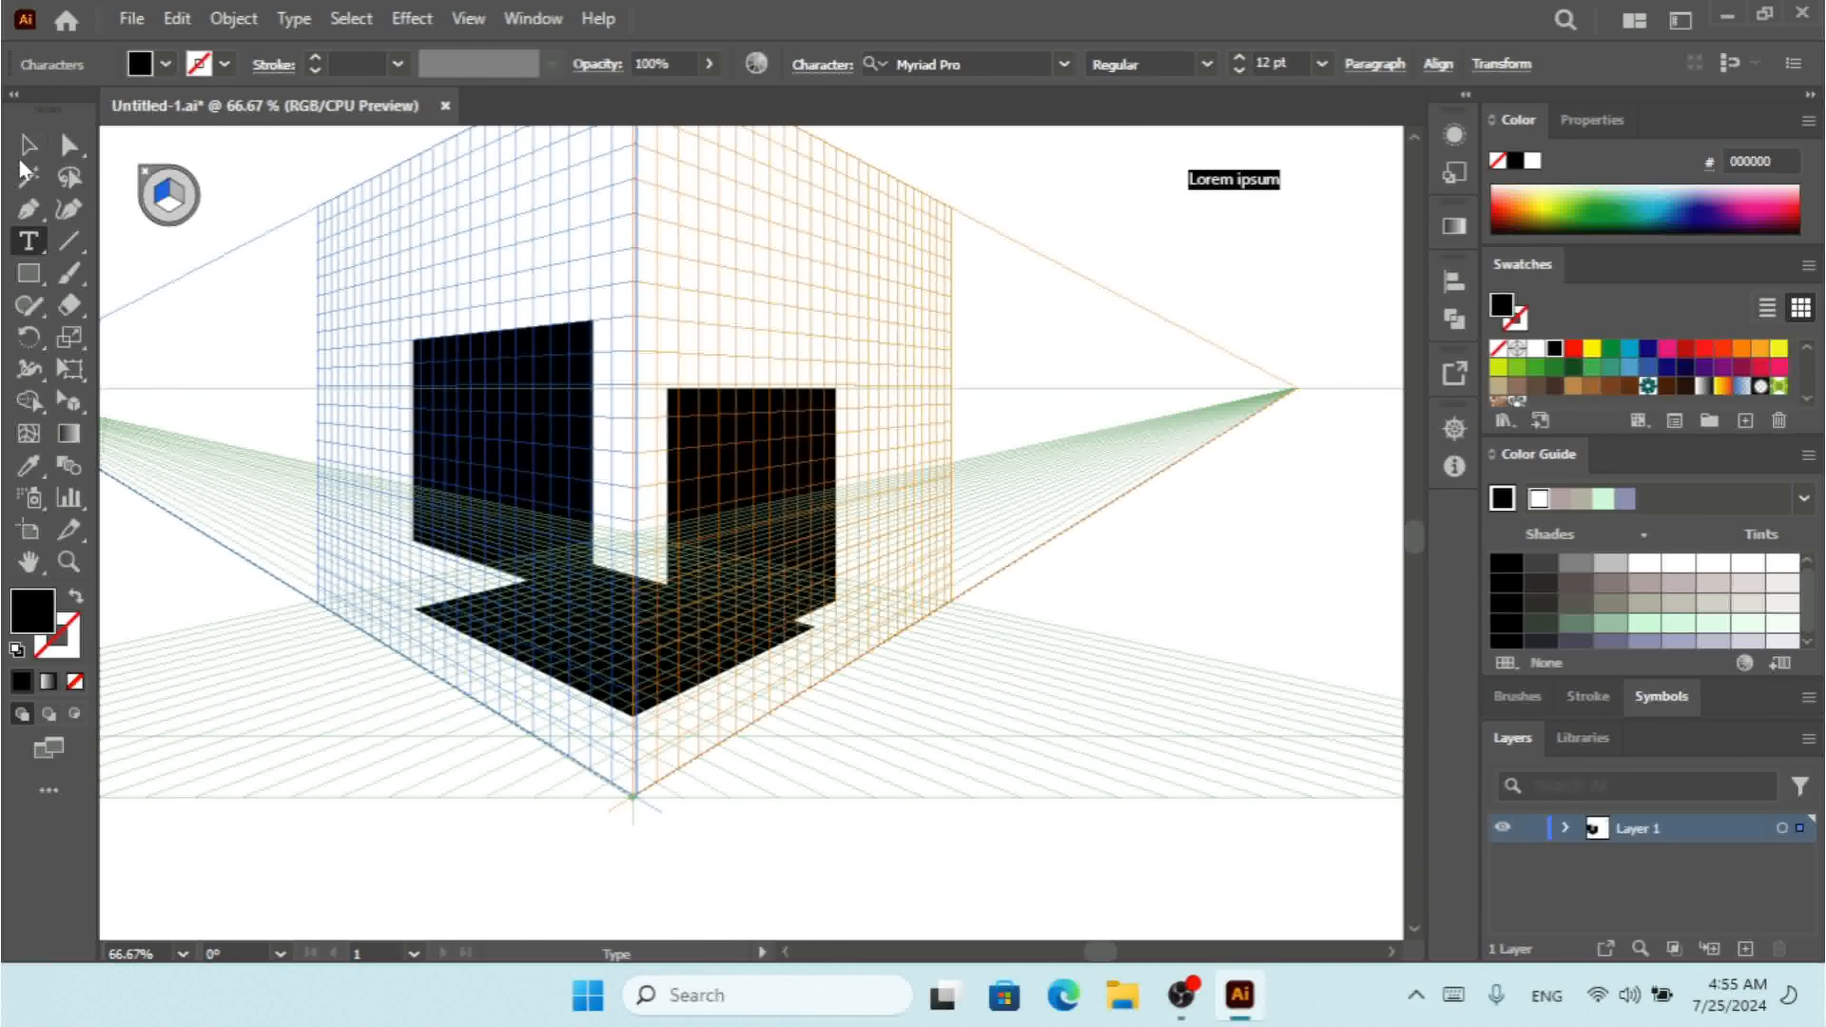
pyautogui.click(29, 145)
pyautogui.click(1190, 185)
pyautogui.moveTo(1188, 193); pyautogui.dragTo(1069, 224)
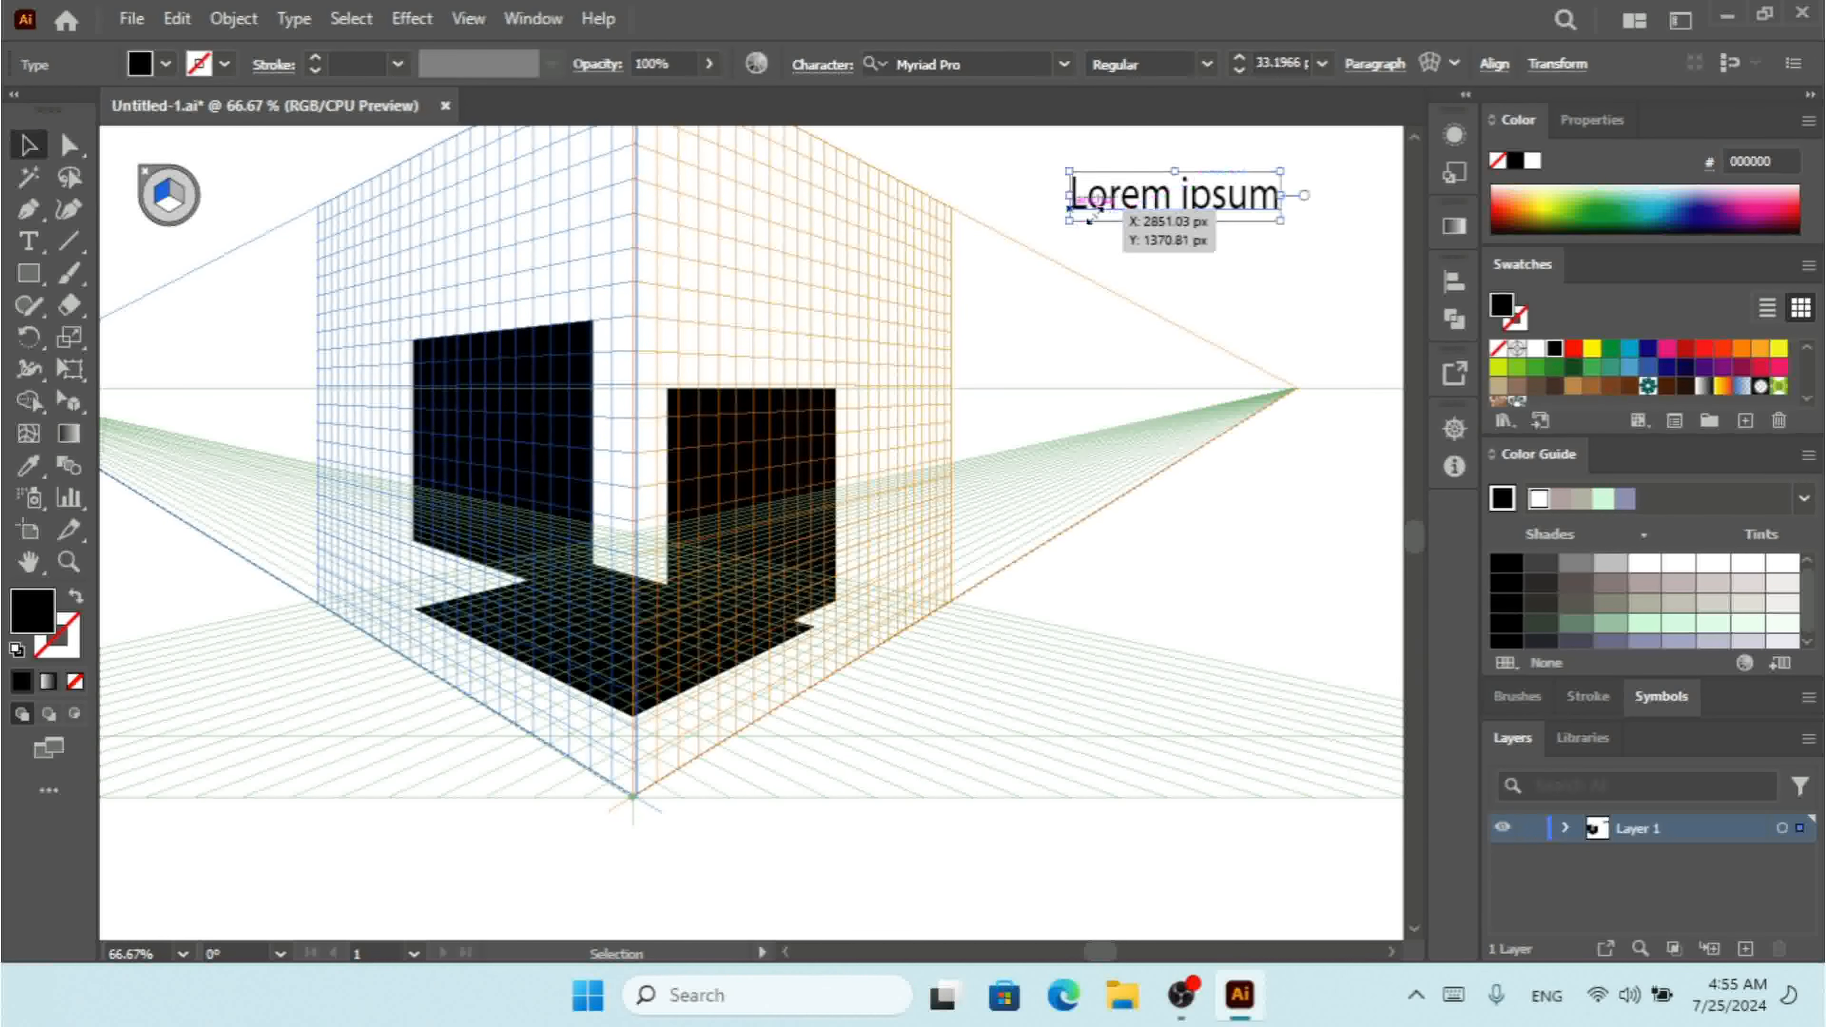
# - Place the text on the left grid plane above the rectangle with Perspective Selection, and change its wording to "Text" with Edit Text
pyautogui.hotkey('shift', 'v')
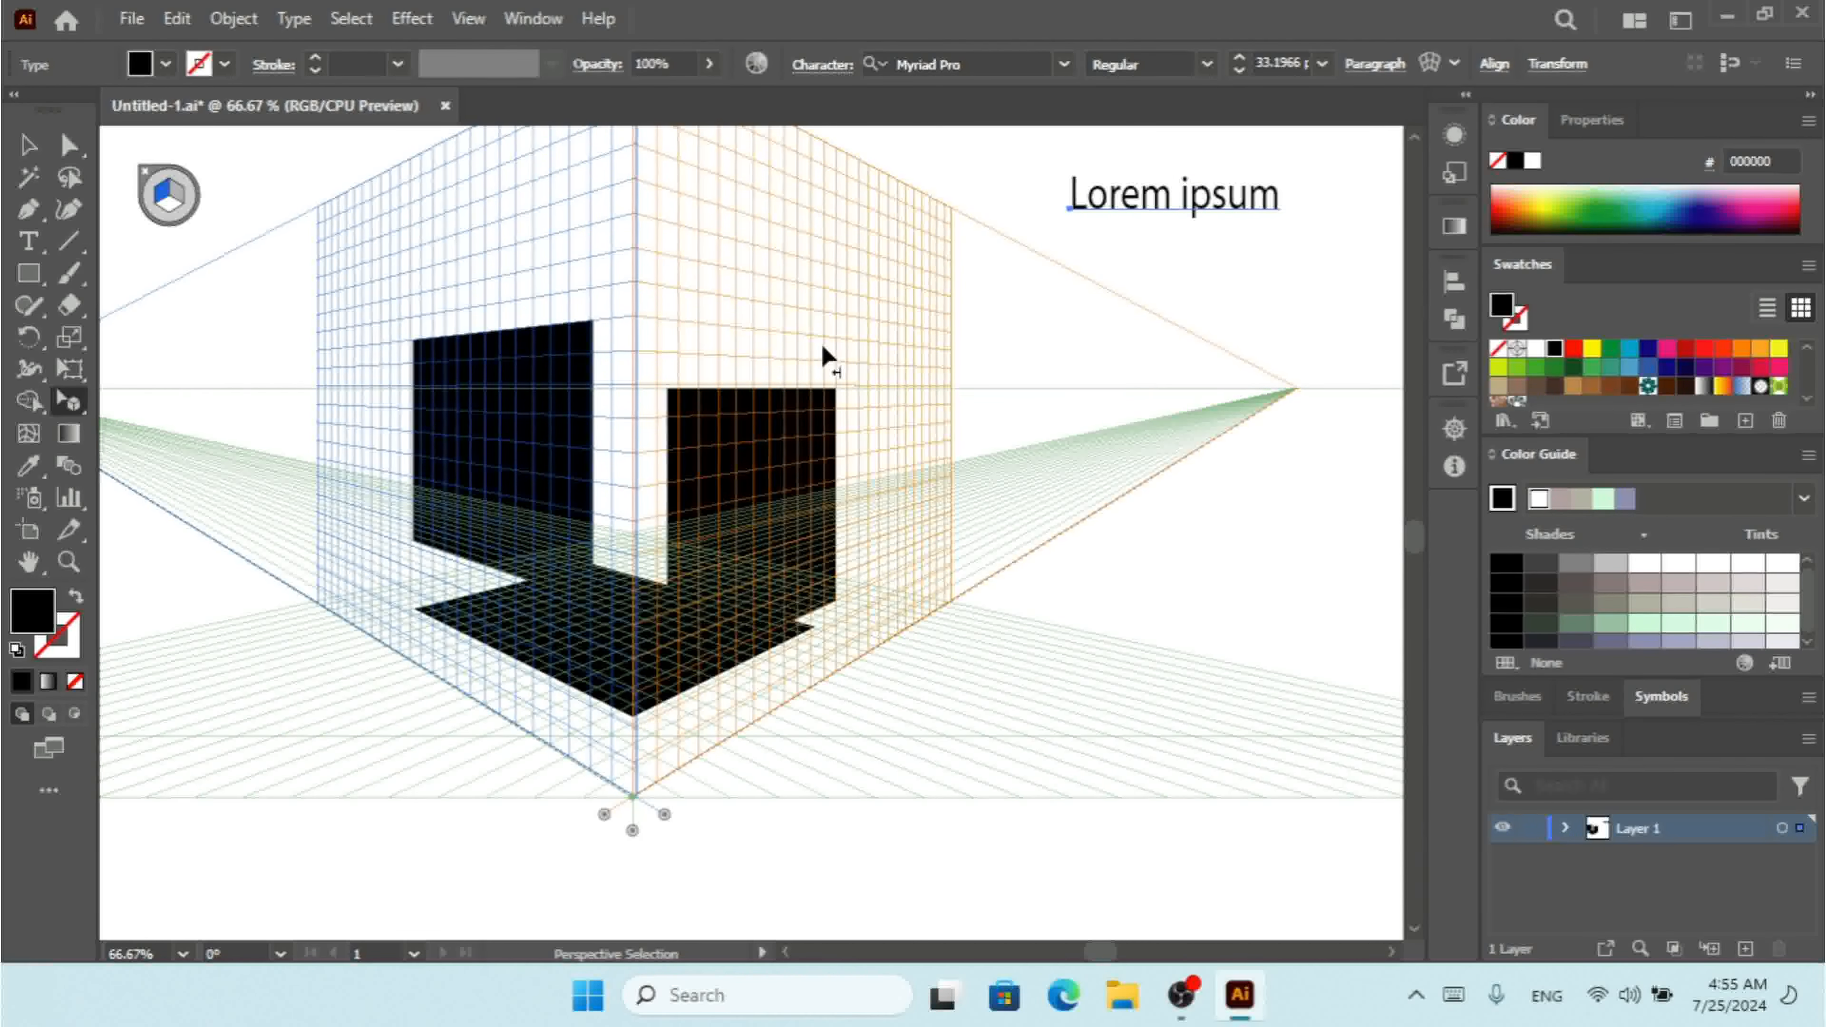
pyautogui.moveTo(1162, 191); pyautogui.dragTo(604, 288)
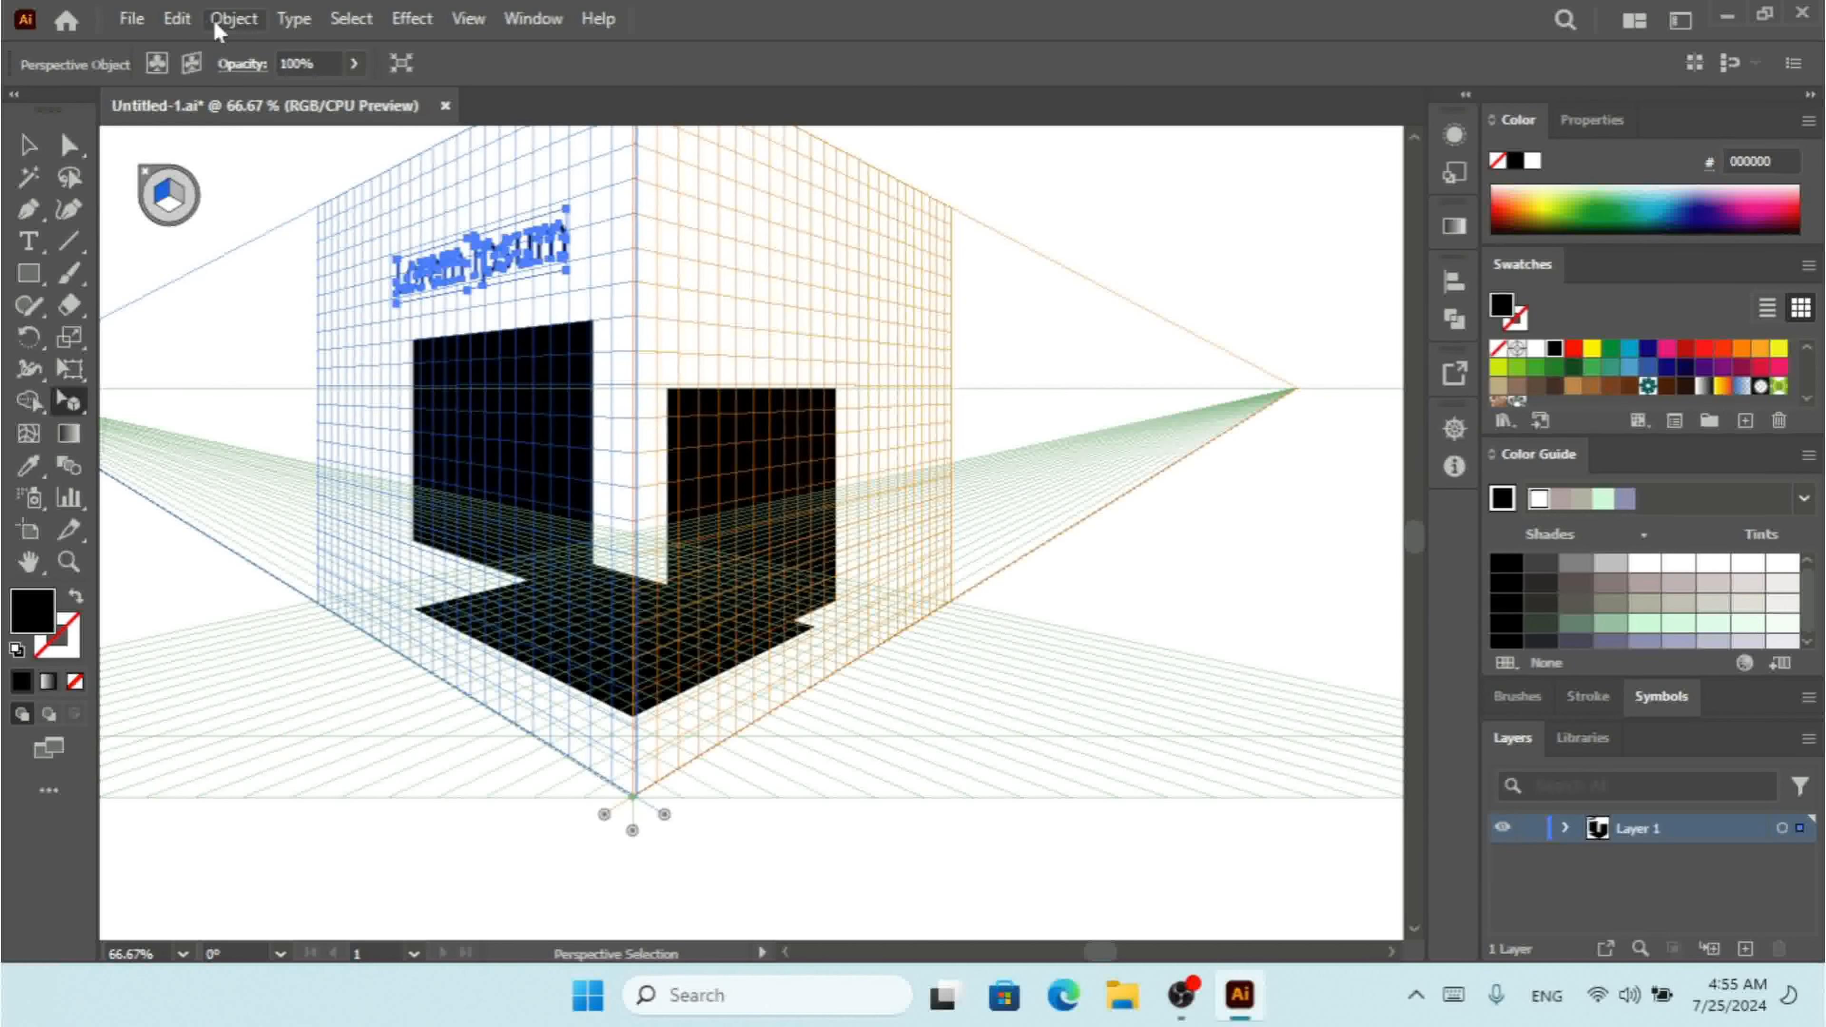
pyautogui.click(230, 20)
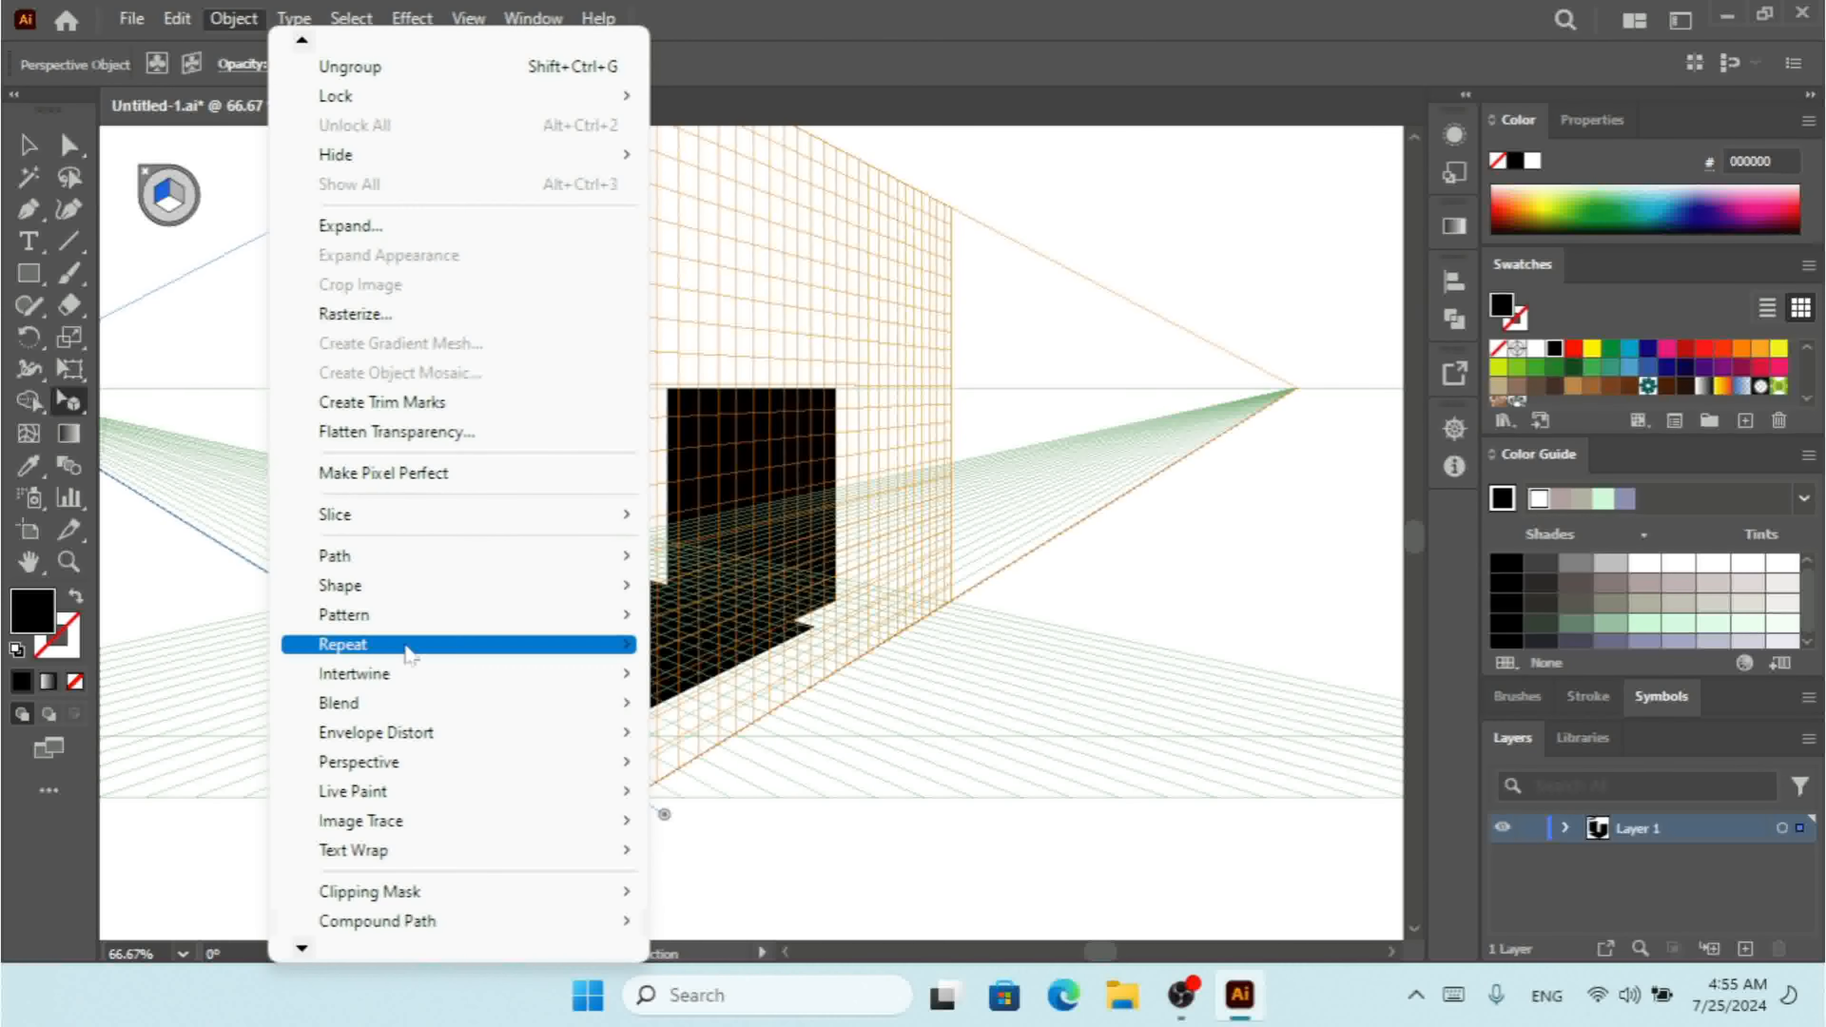
pyautogui.moveTo(568, 774)
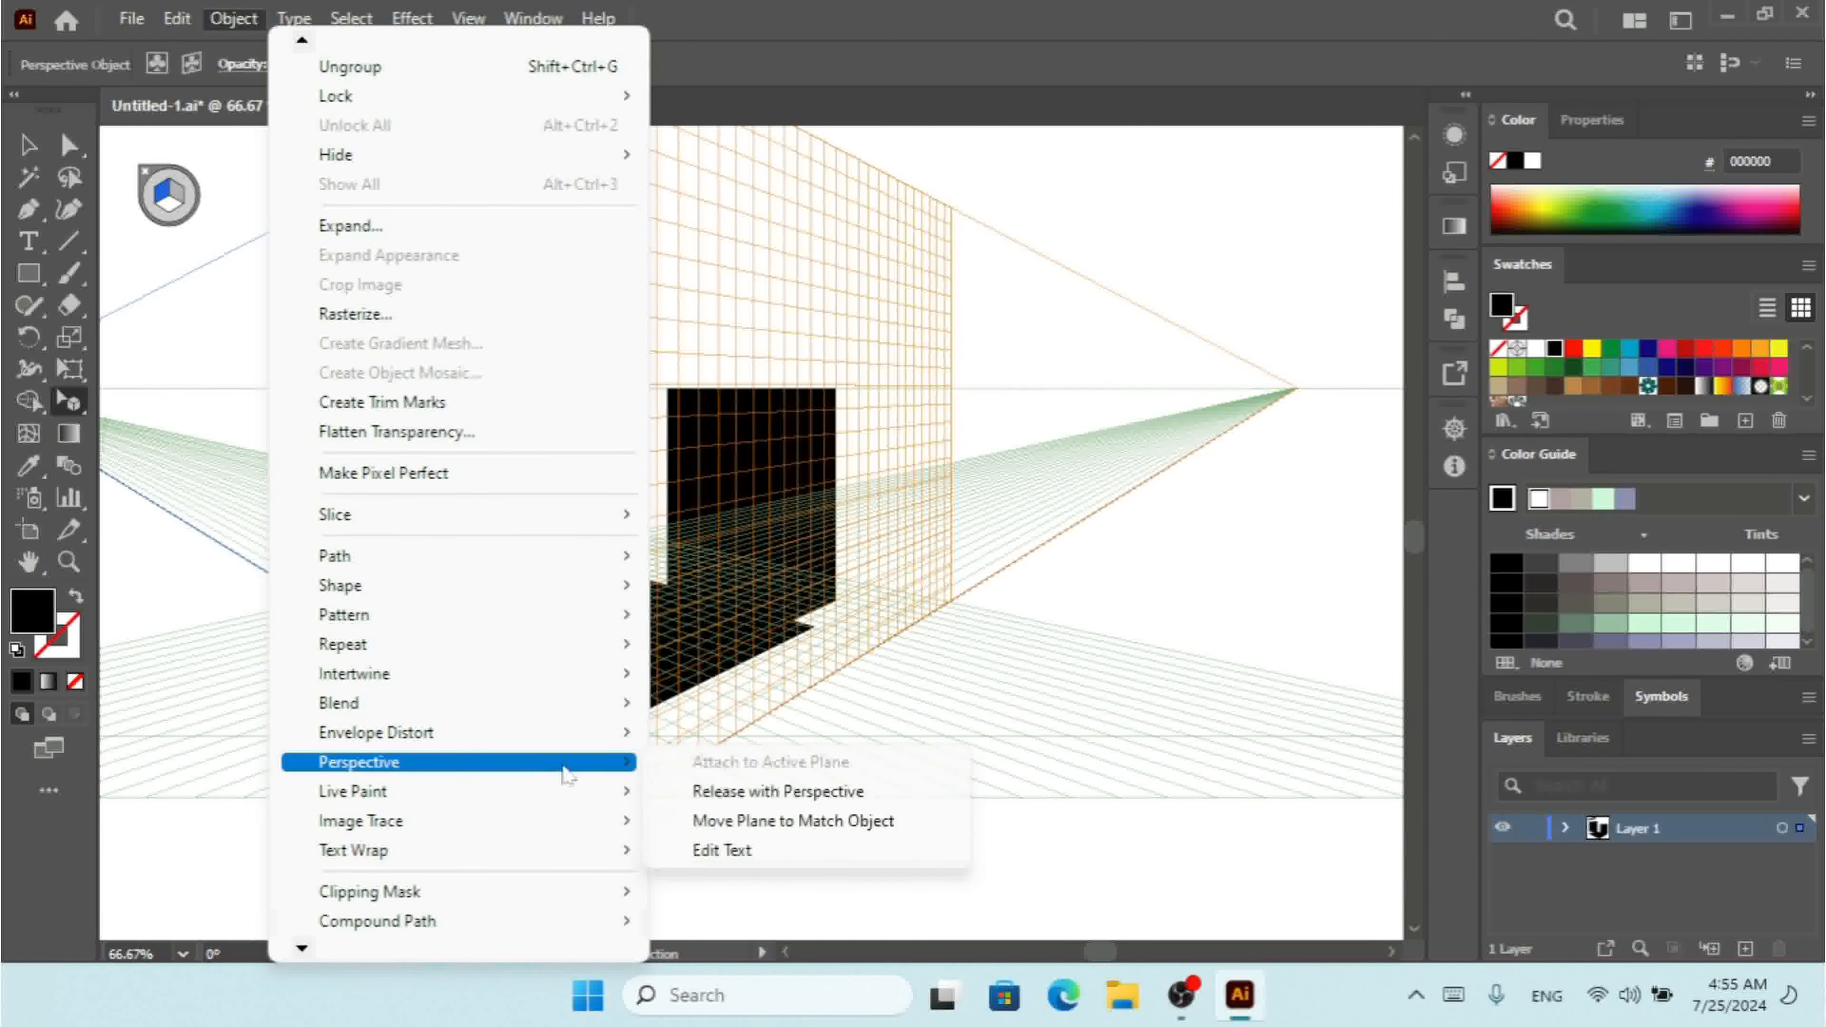
pyautogui.click(739, 853)
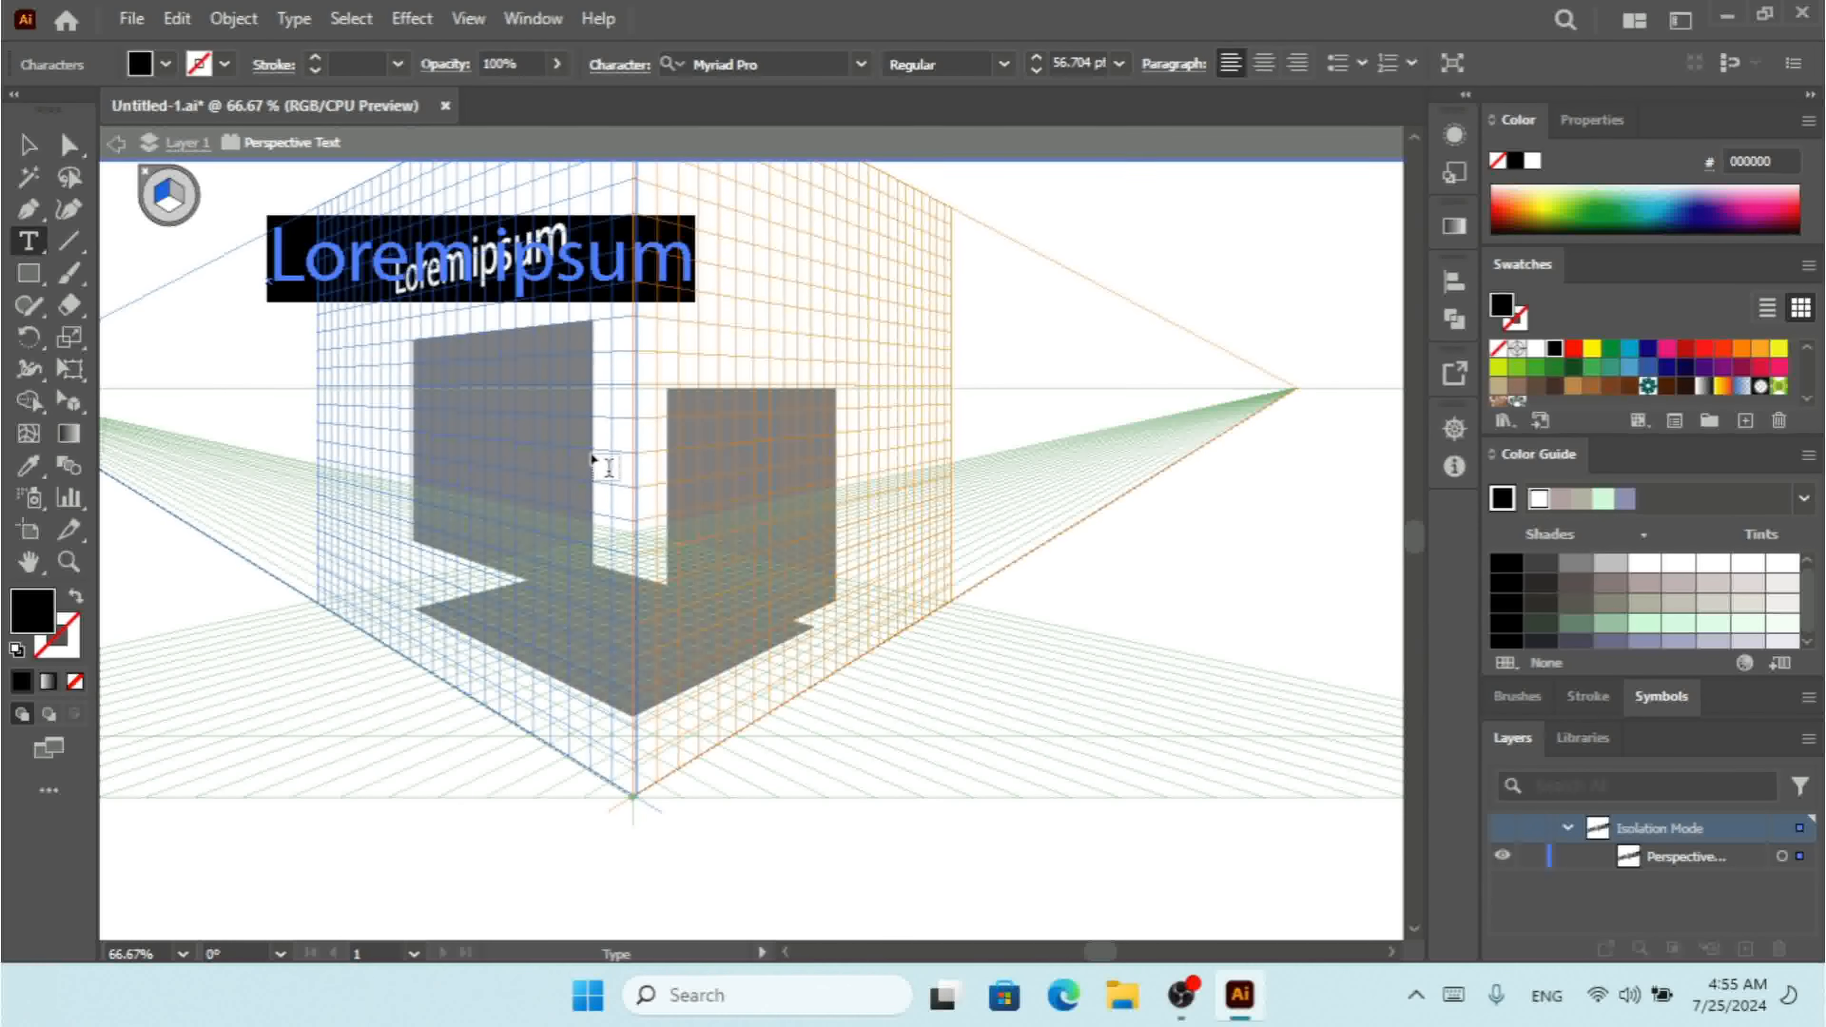
pyautogui.write('Text')
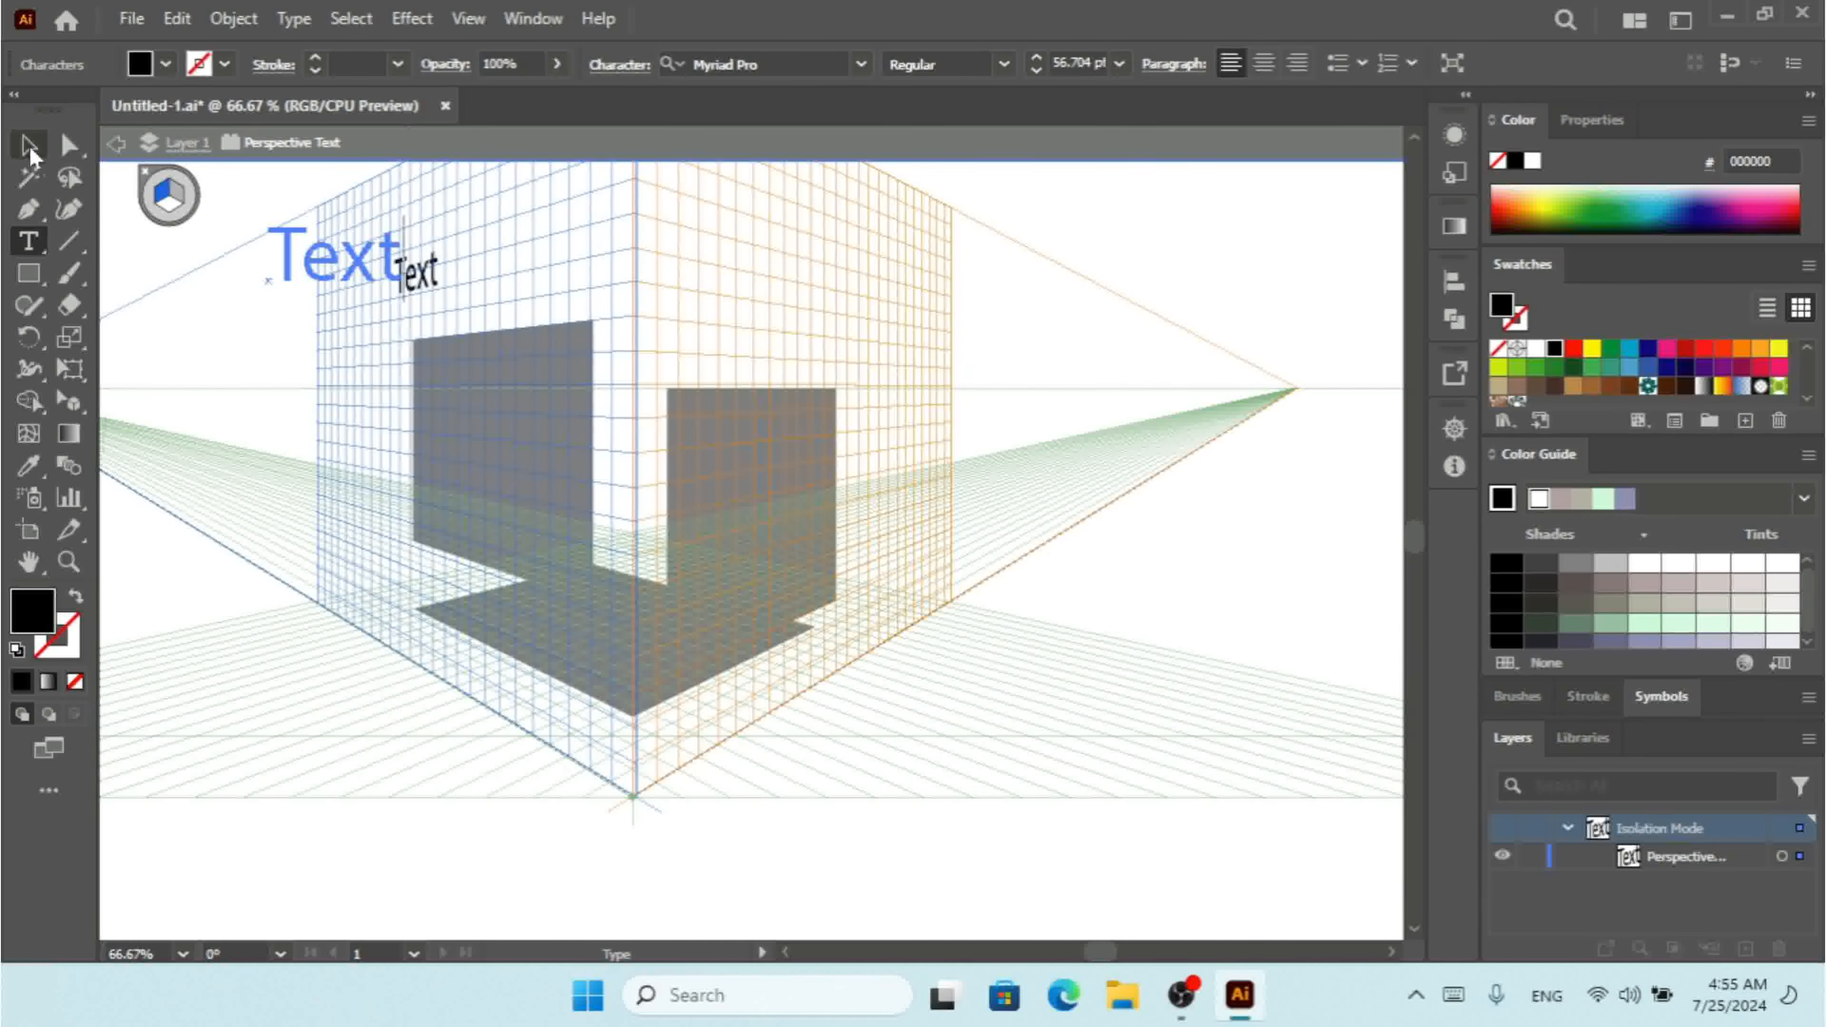
pyautogui.press('Escape')
pyautogui.click(1238, 244)
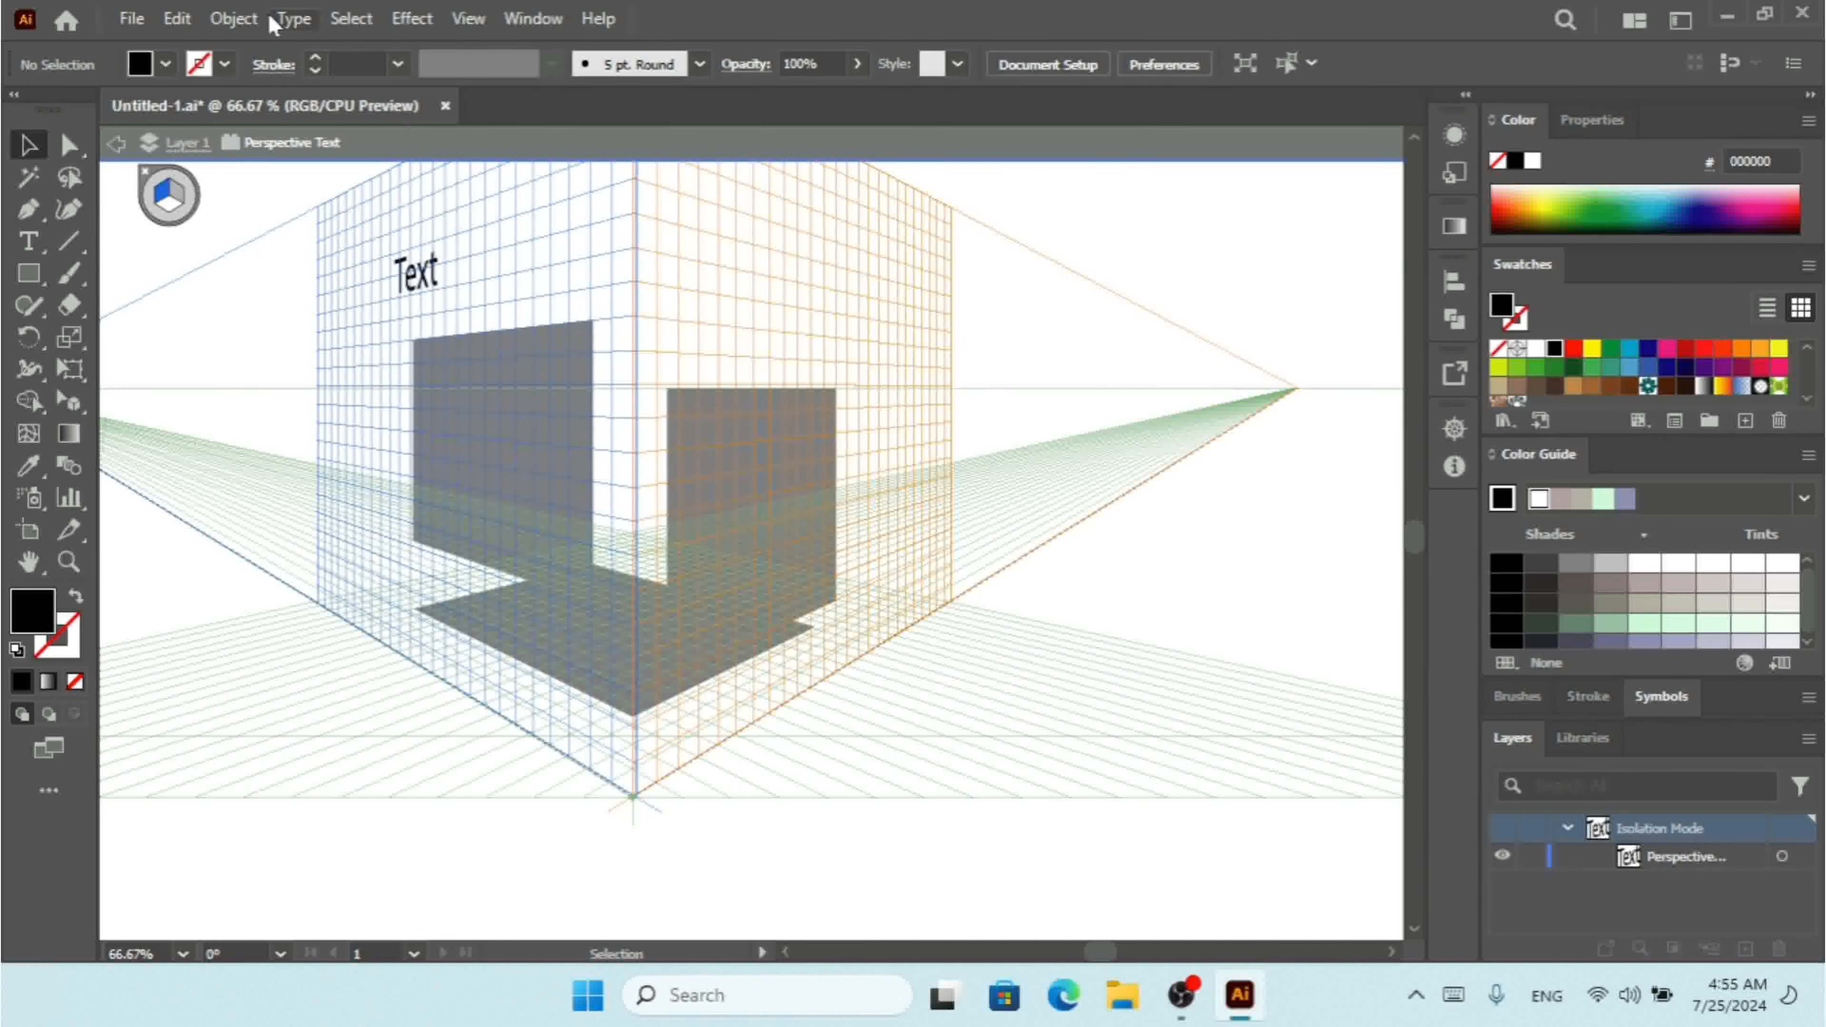
# - Hide the perspective grid and exit the perspective text's isolation mode
pyautogui.click(234, 19)
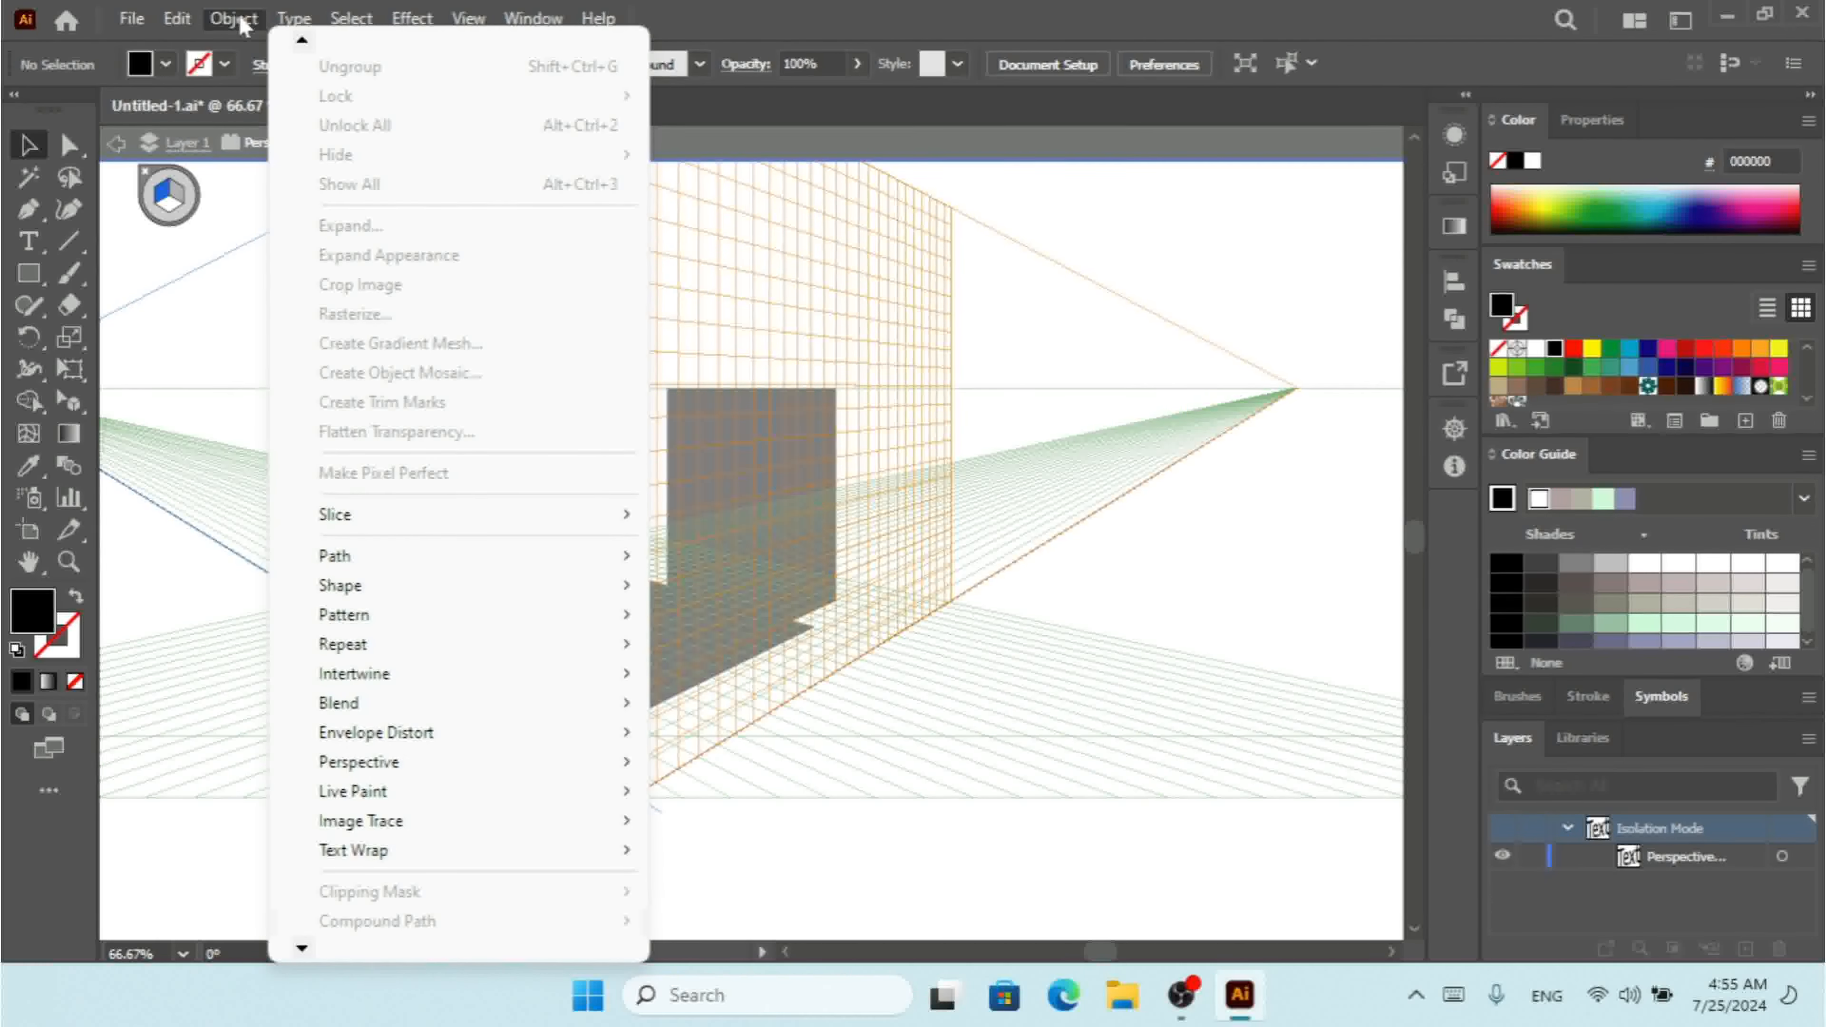
pyautogui.click(241, 23)
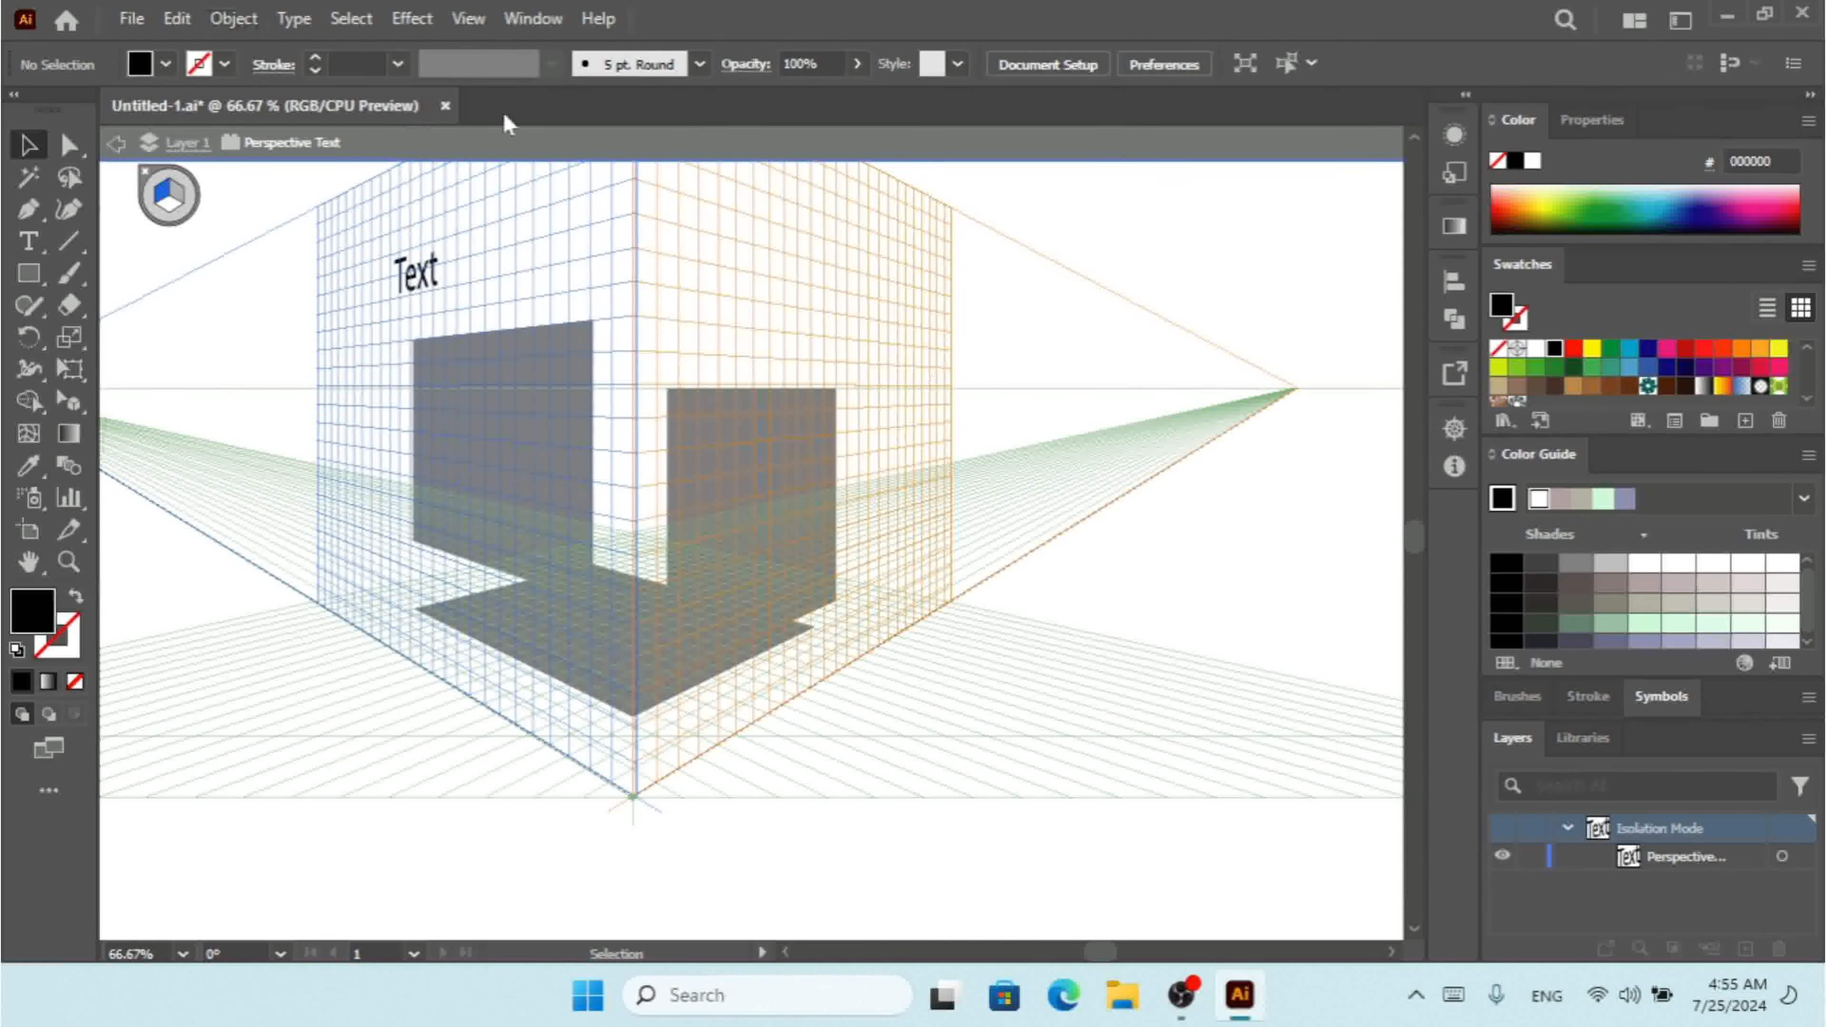
pyautogui.click(466, 19)
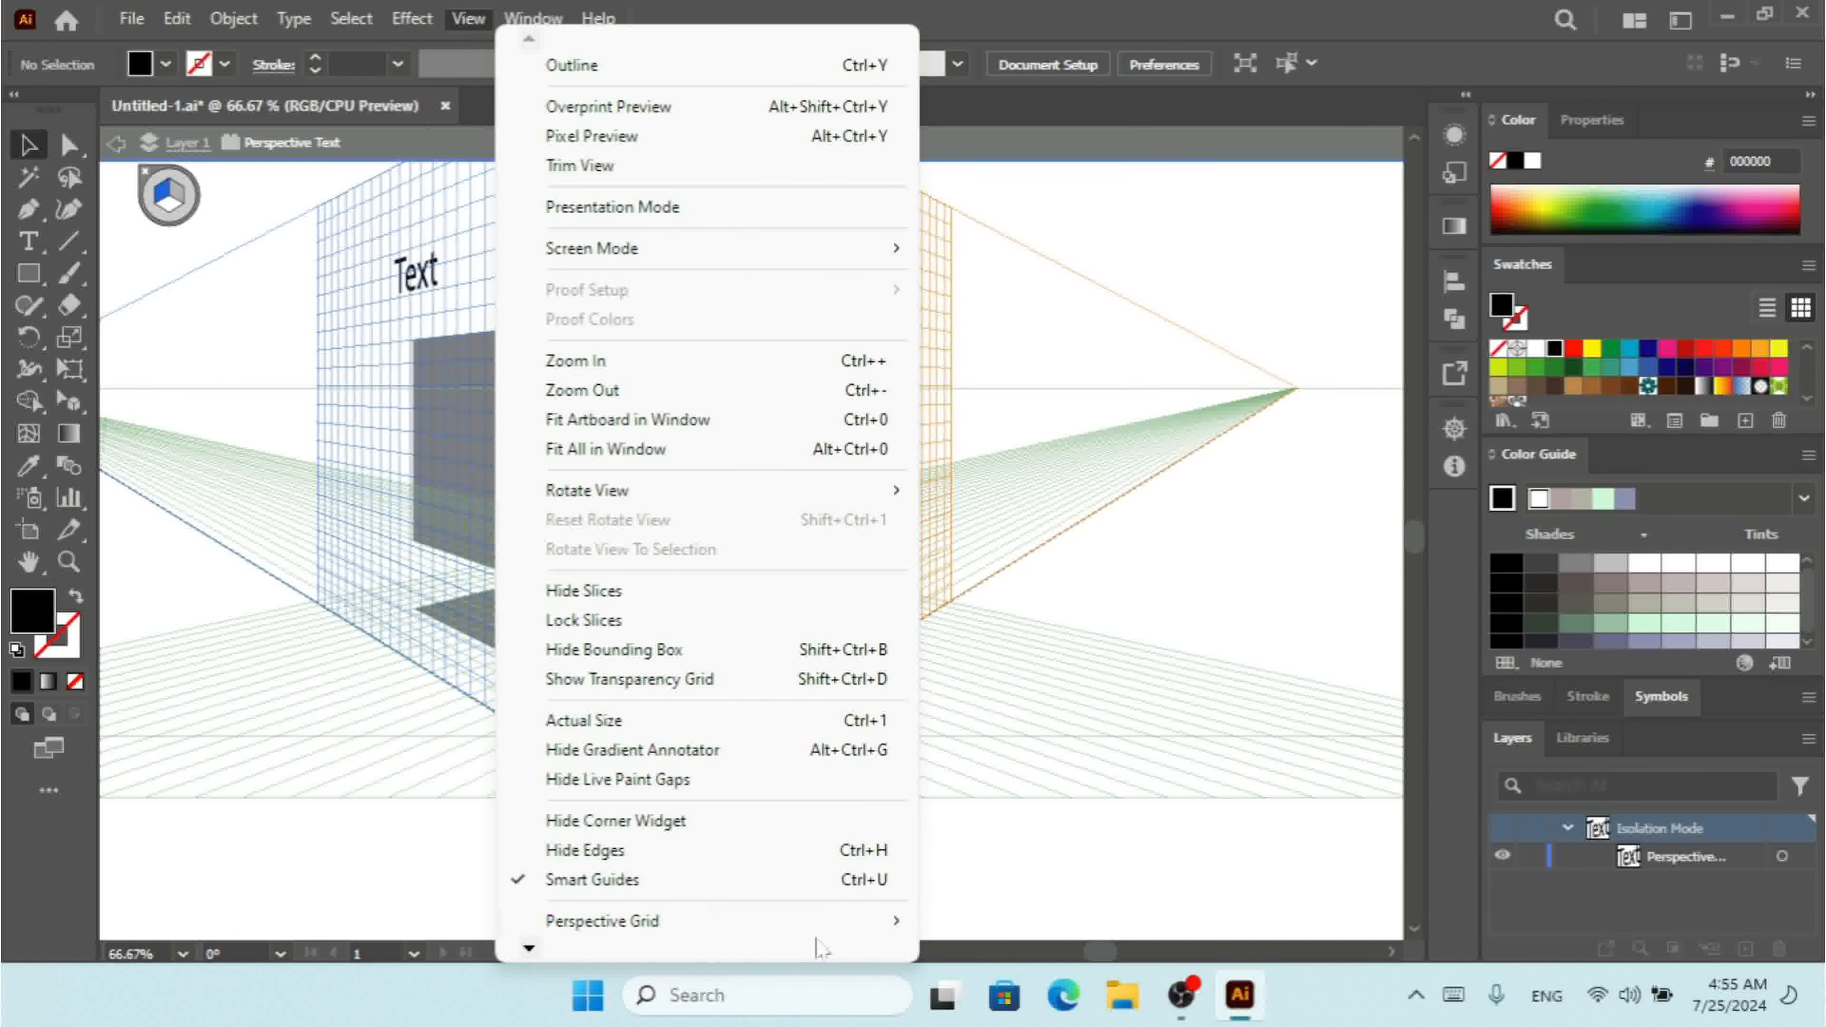
pyautogui.moveTo(891, 922)
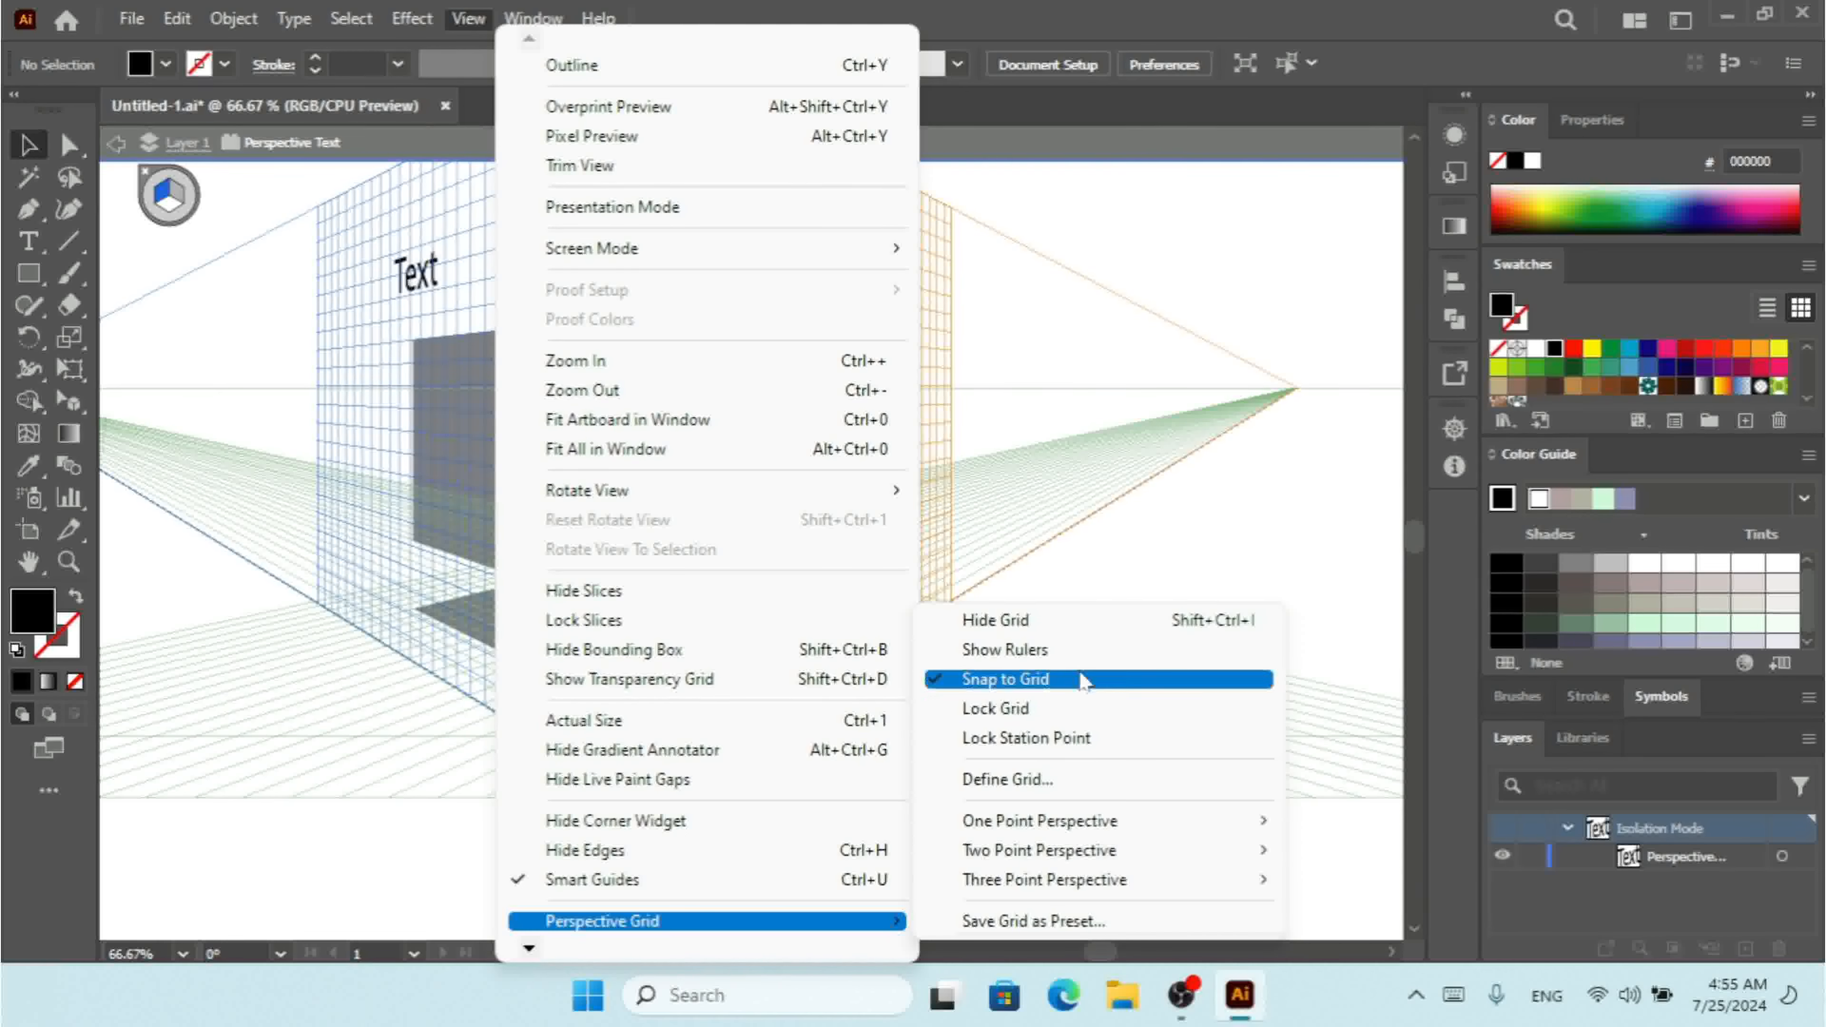
pyautogui.click(1040, 627)
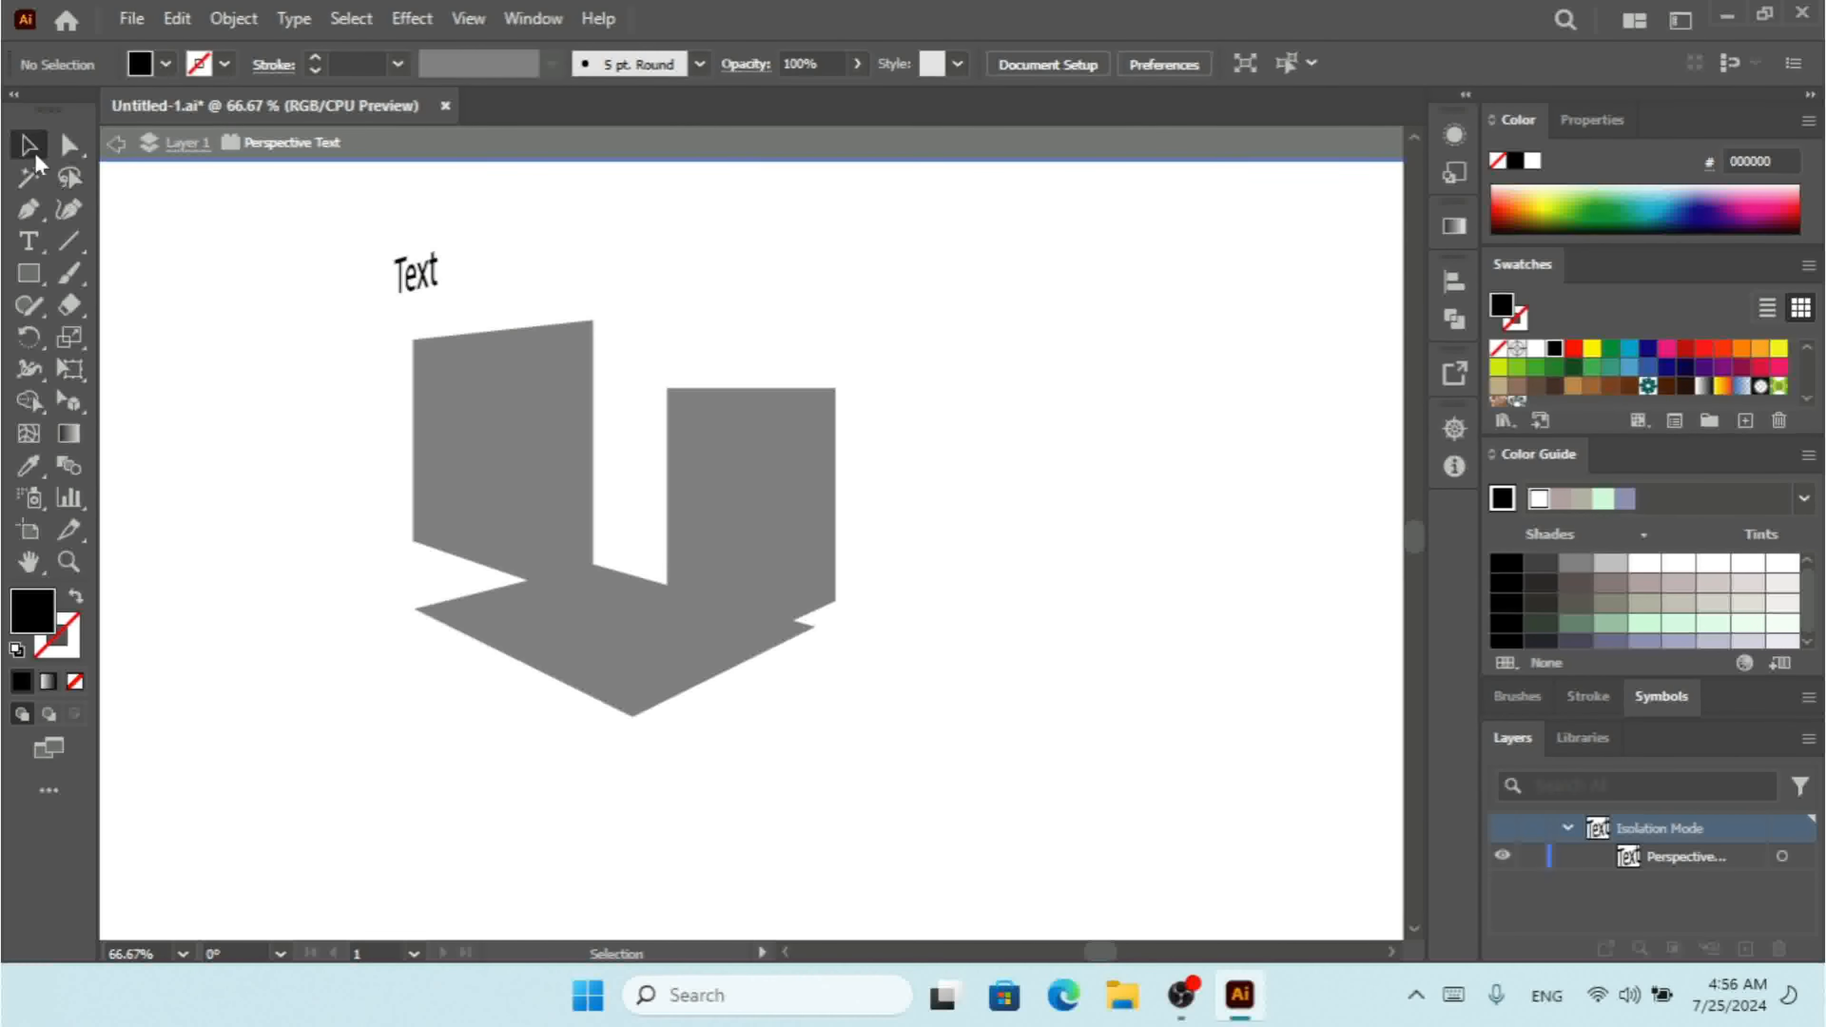
pyautogui.doubleClick(795, 241)
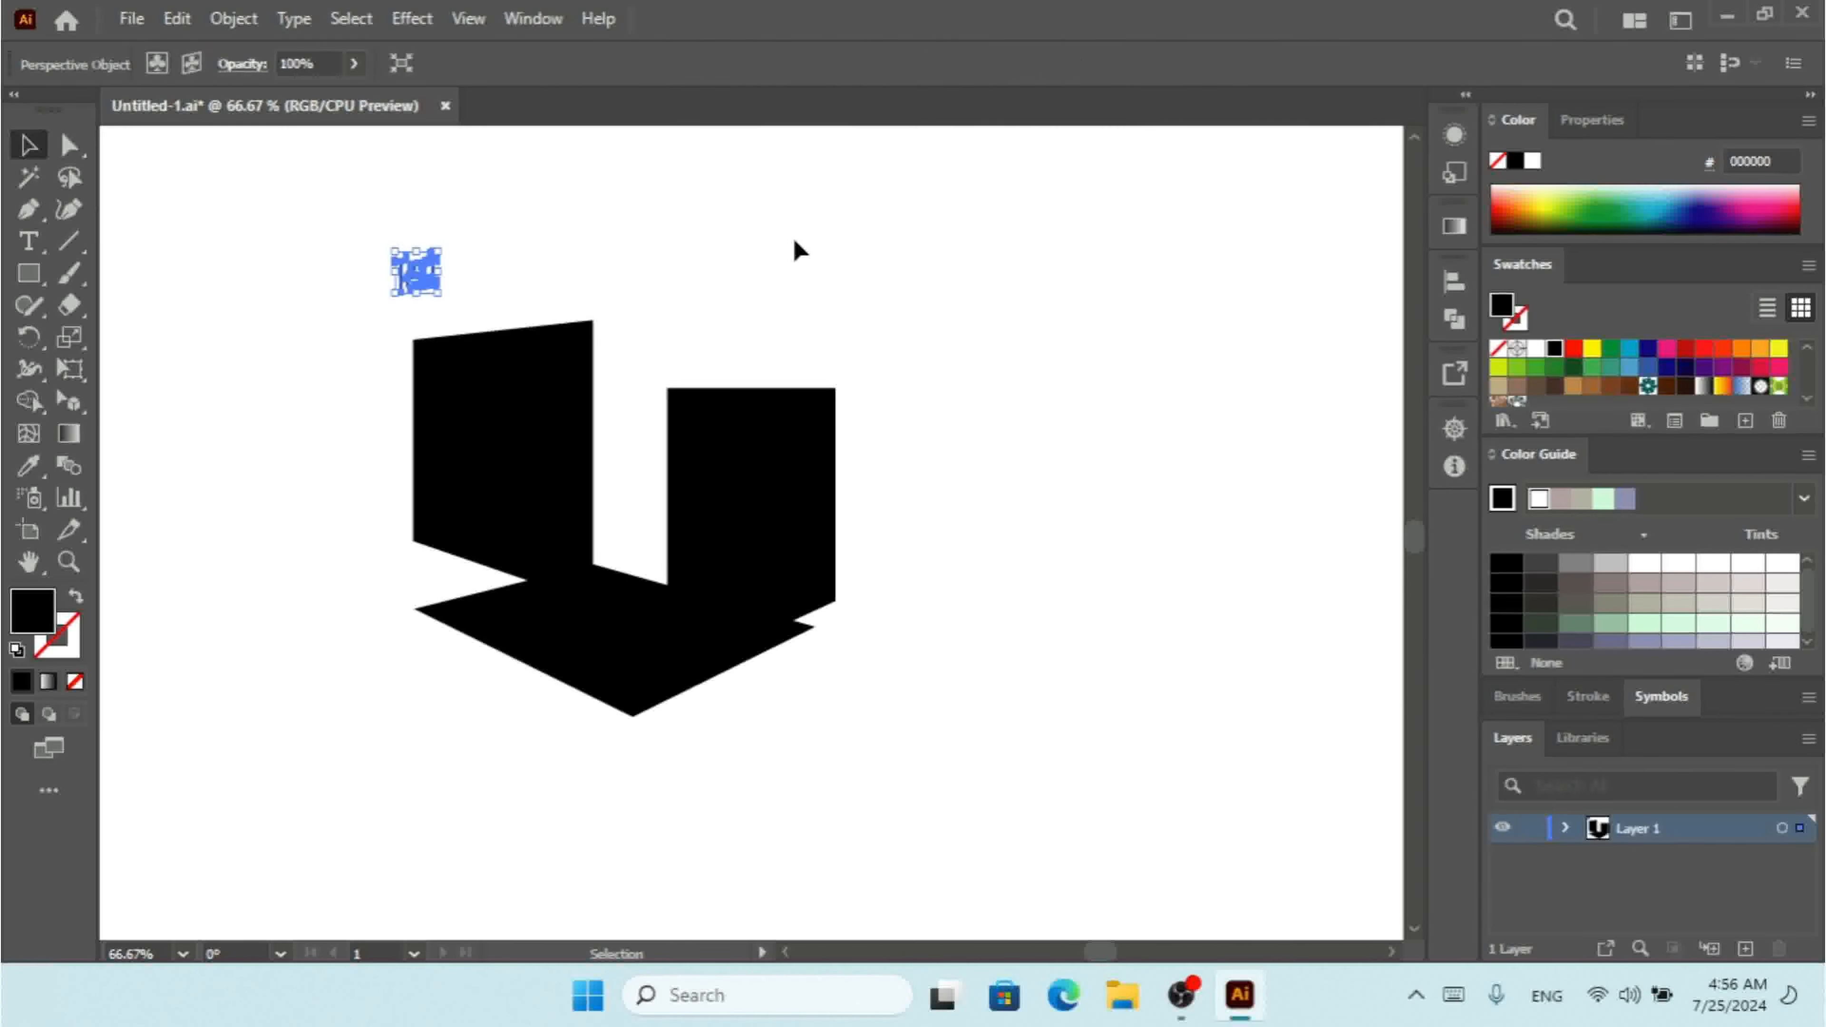
pyautogui.hotkey('ctrl', '-')
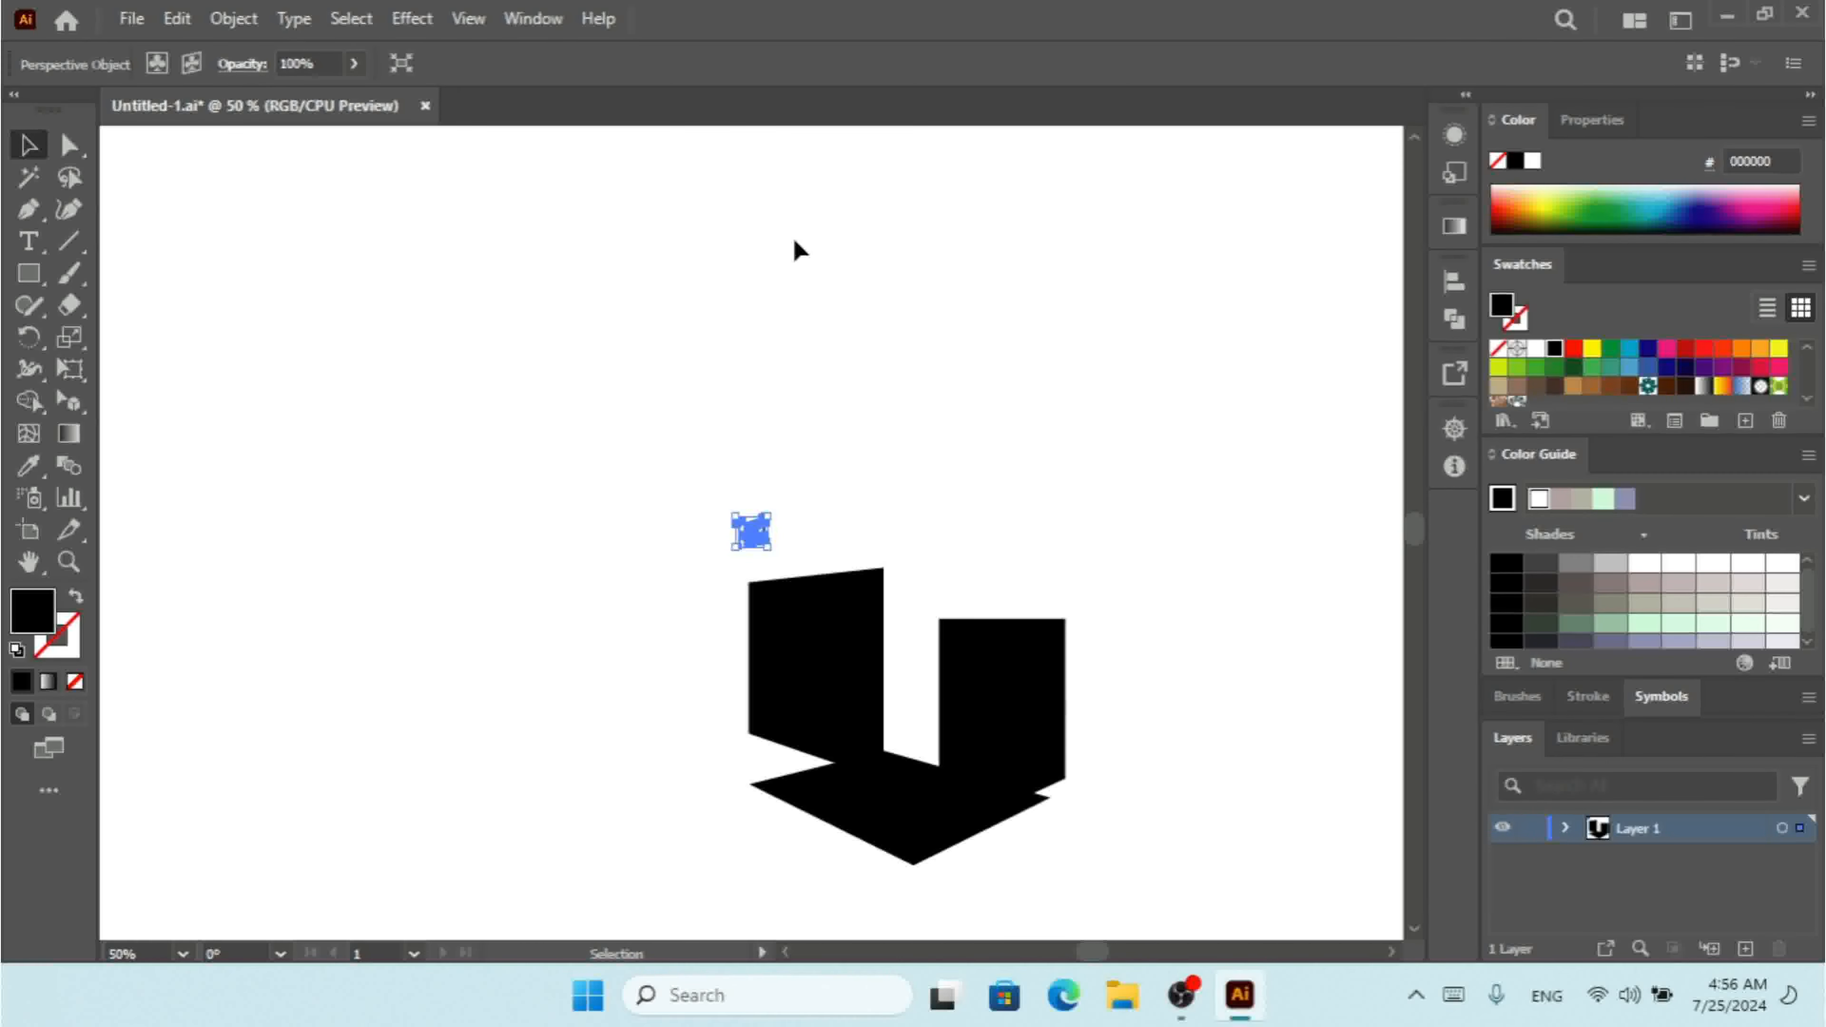